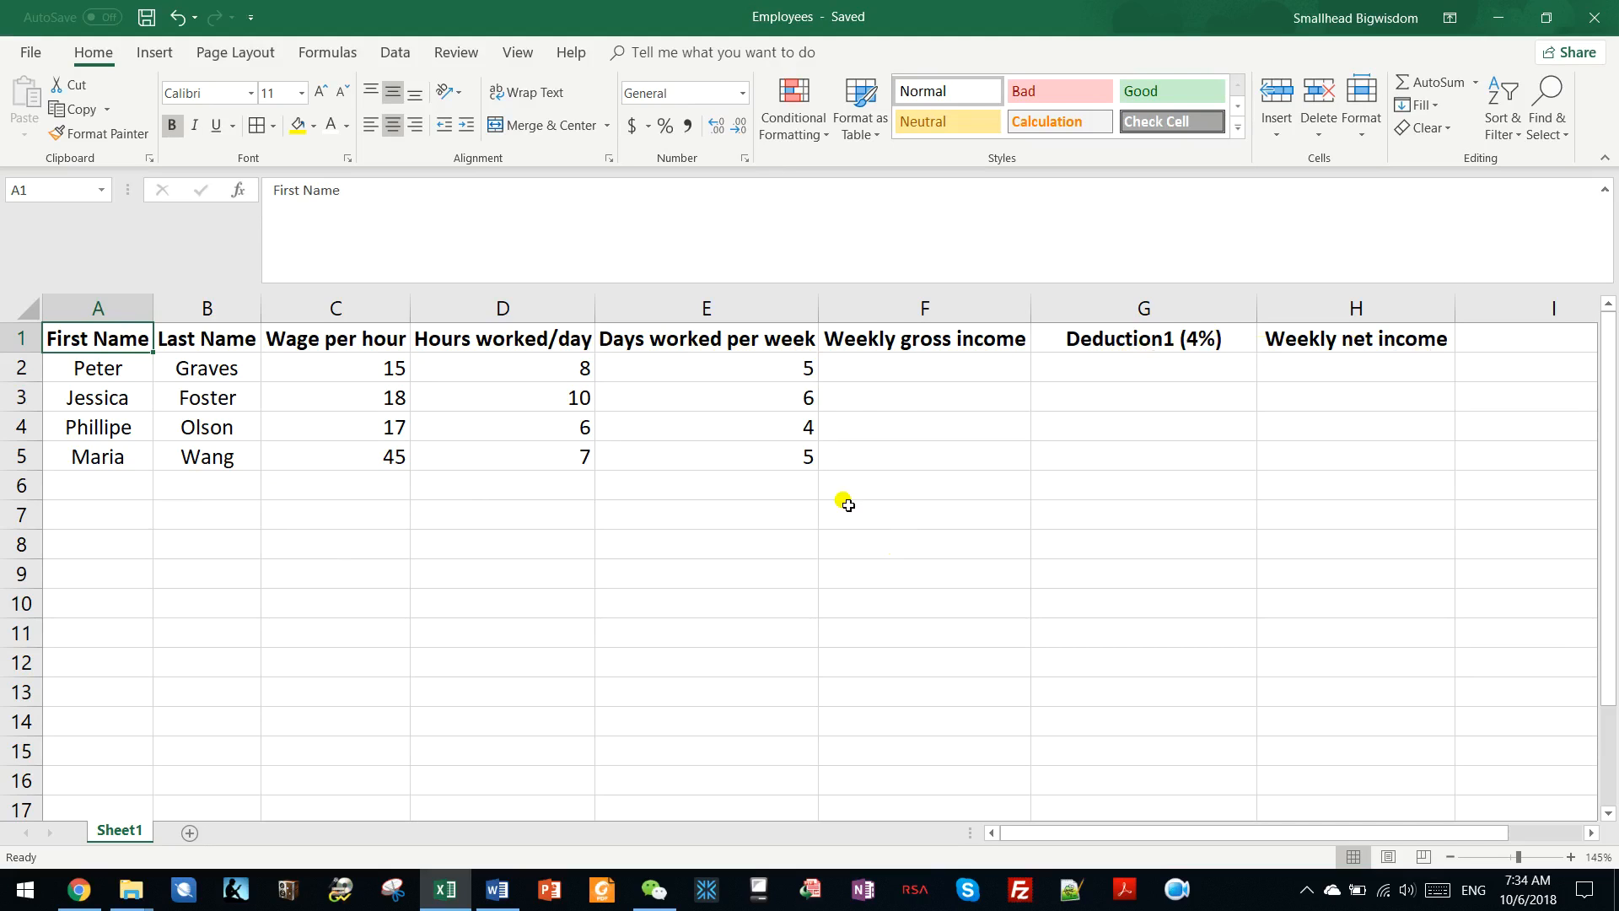
Examine the employee records in A2:E5, including the wage, hours and days worked in row 2.
drag(748, 365, 120, 443)
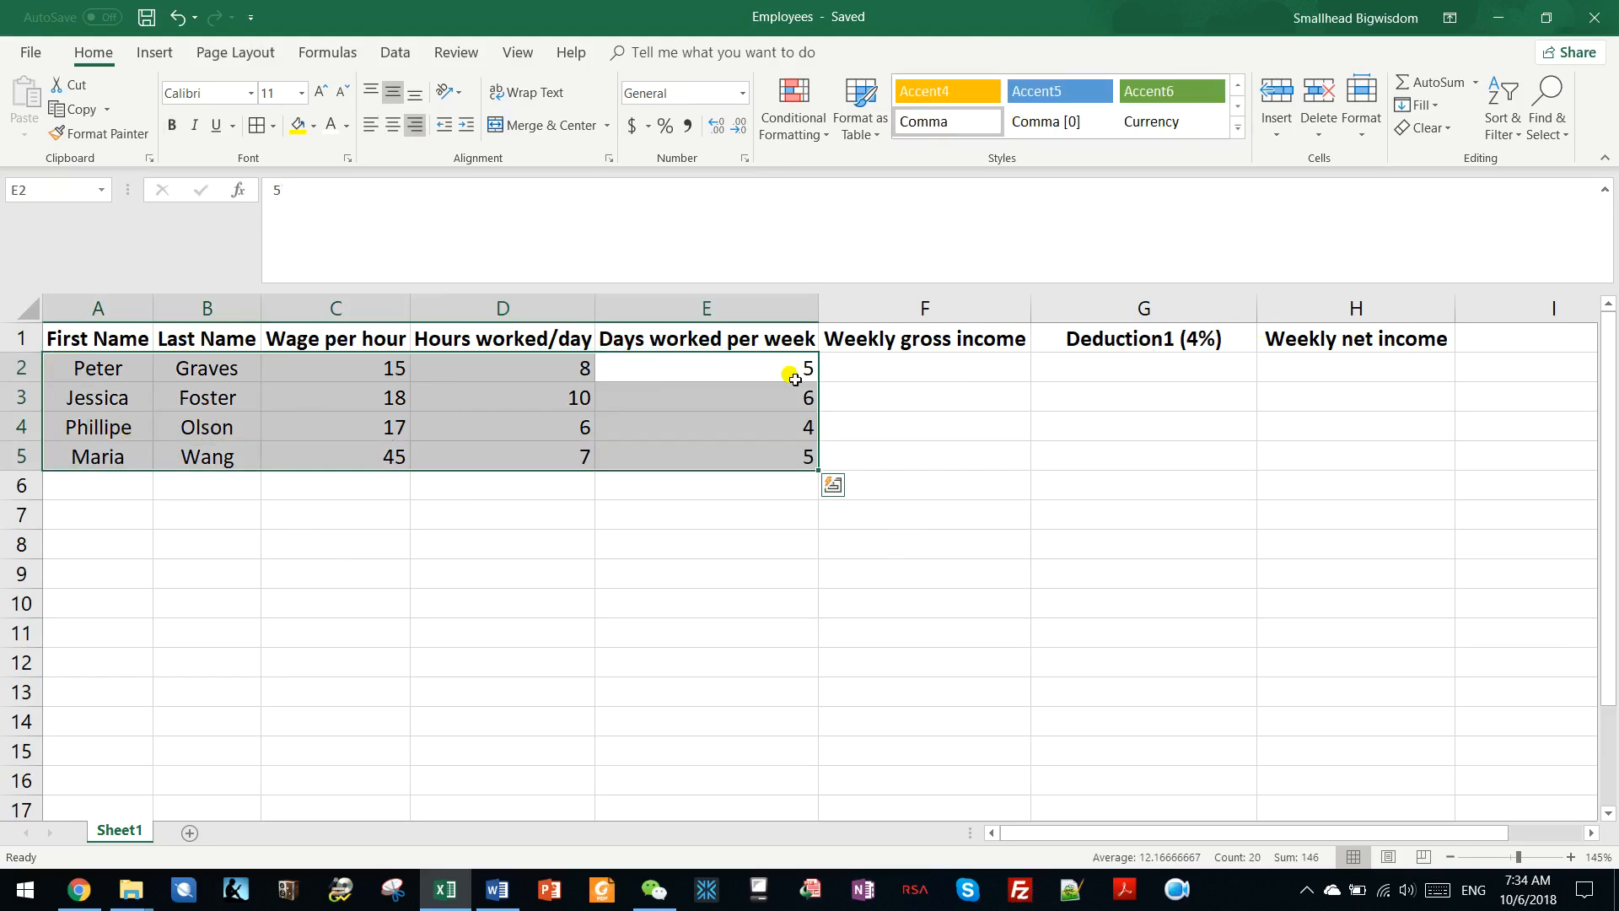
click(833, 364)
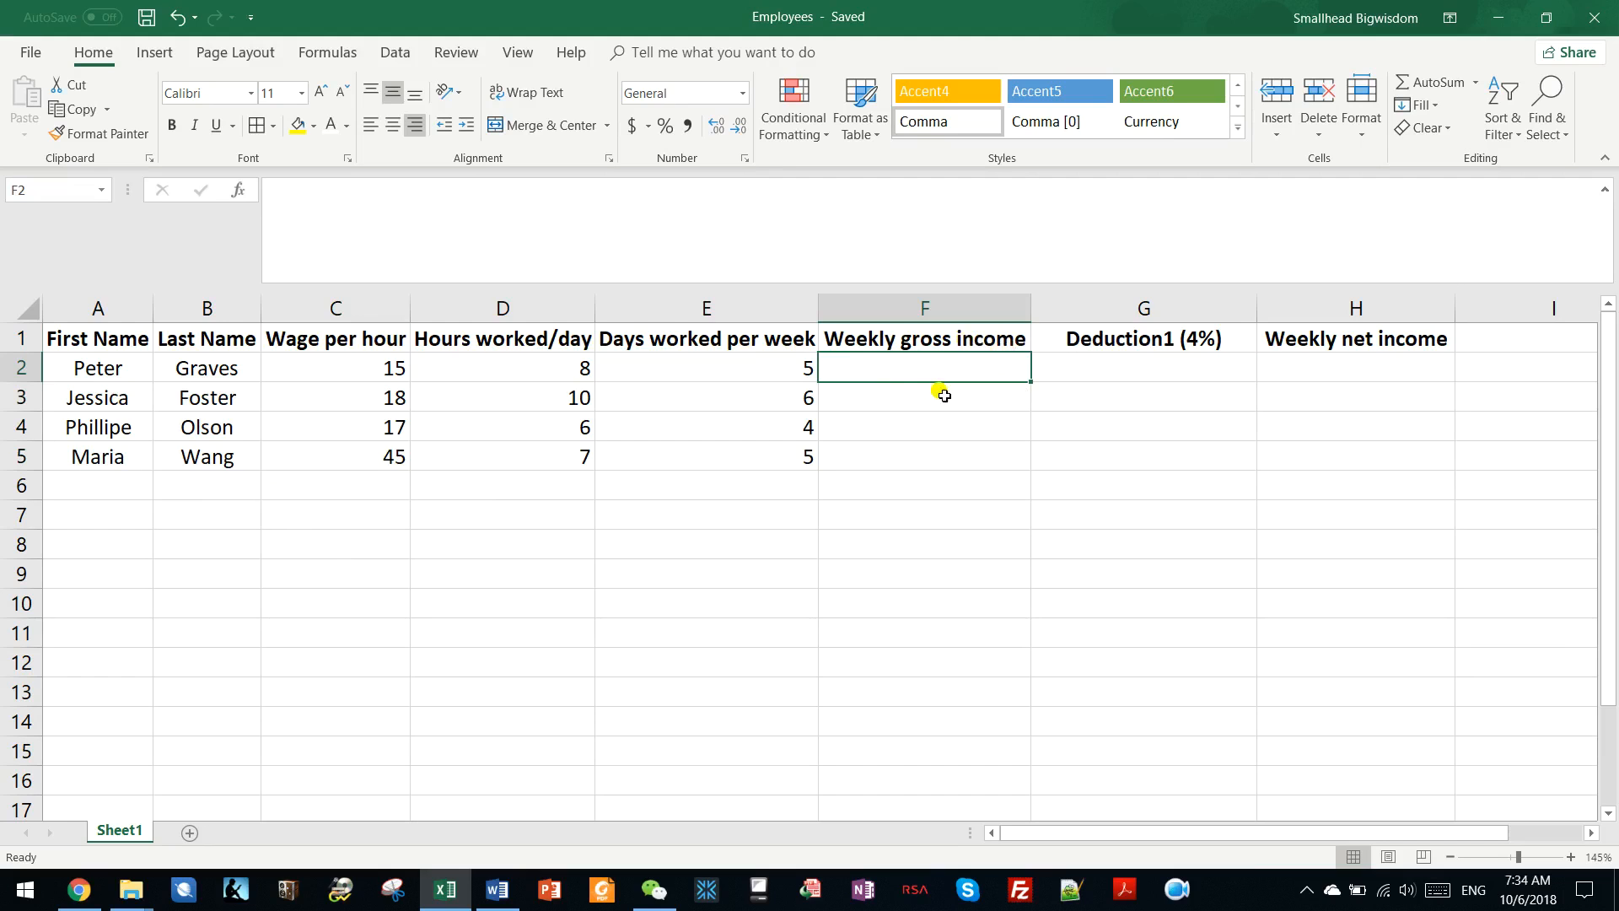
drag(93, 368, 776, 354)
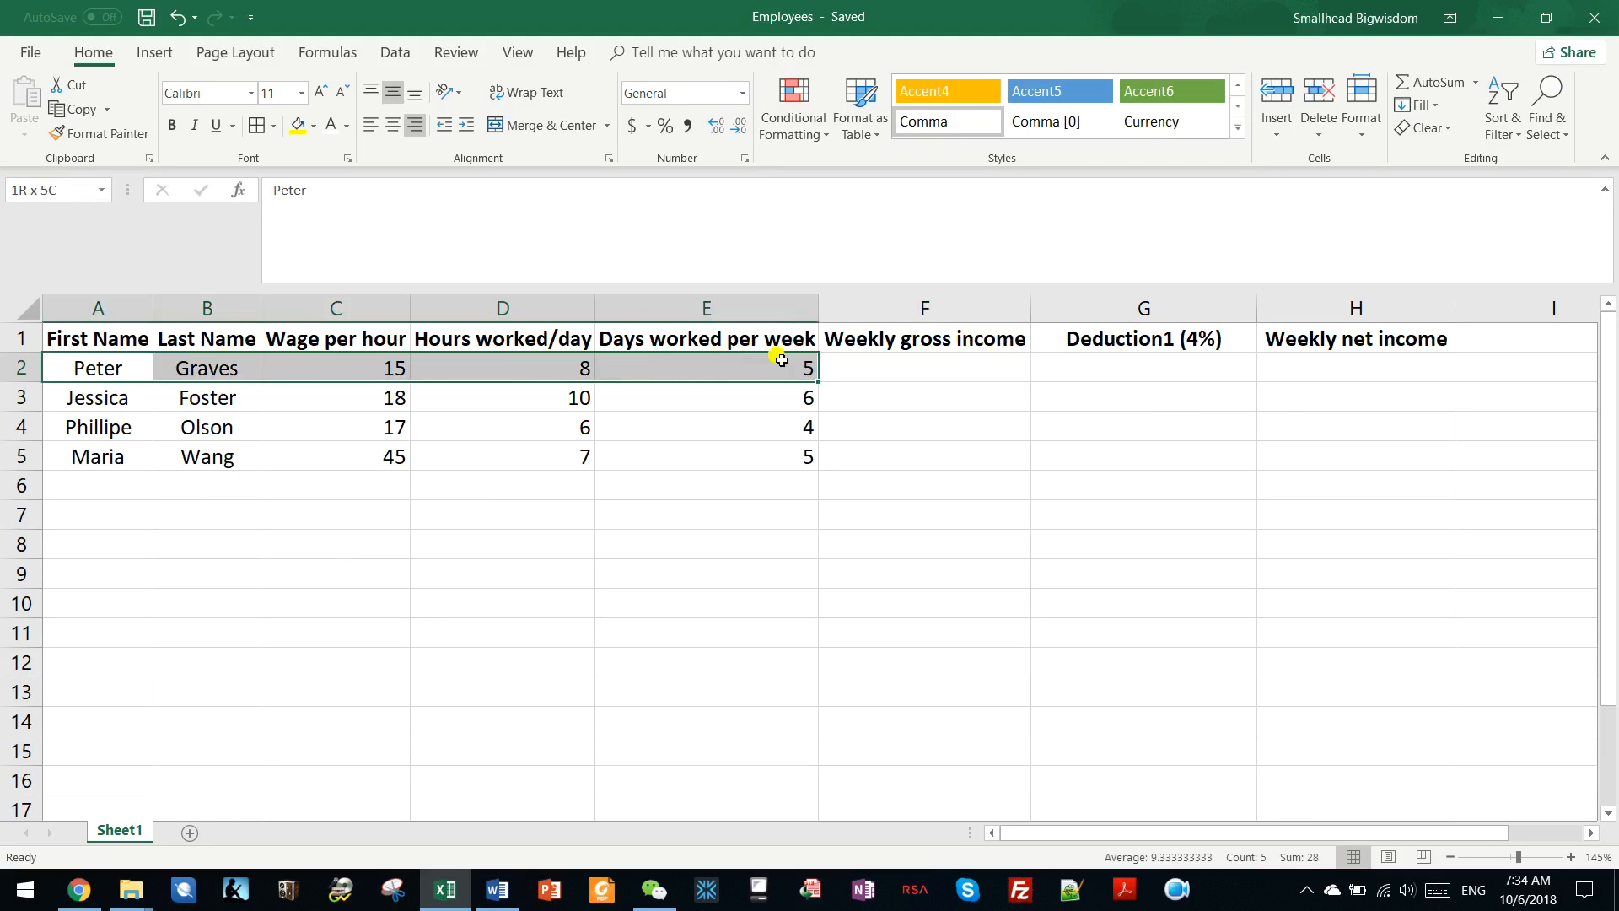
click(386, 366)
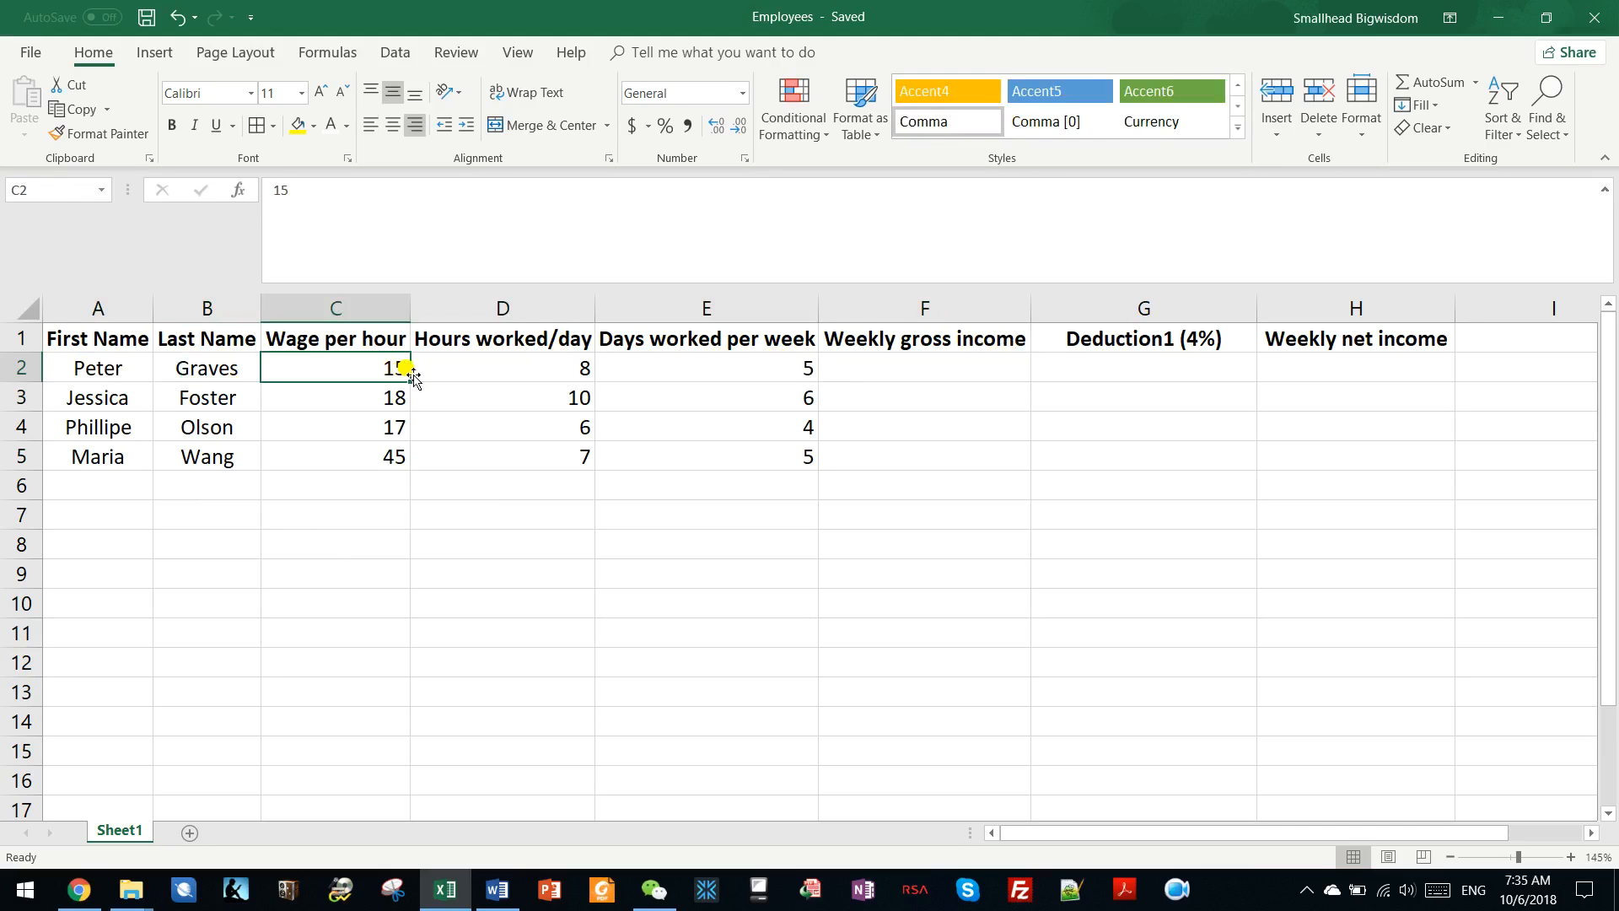
click(572, 369)
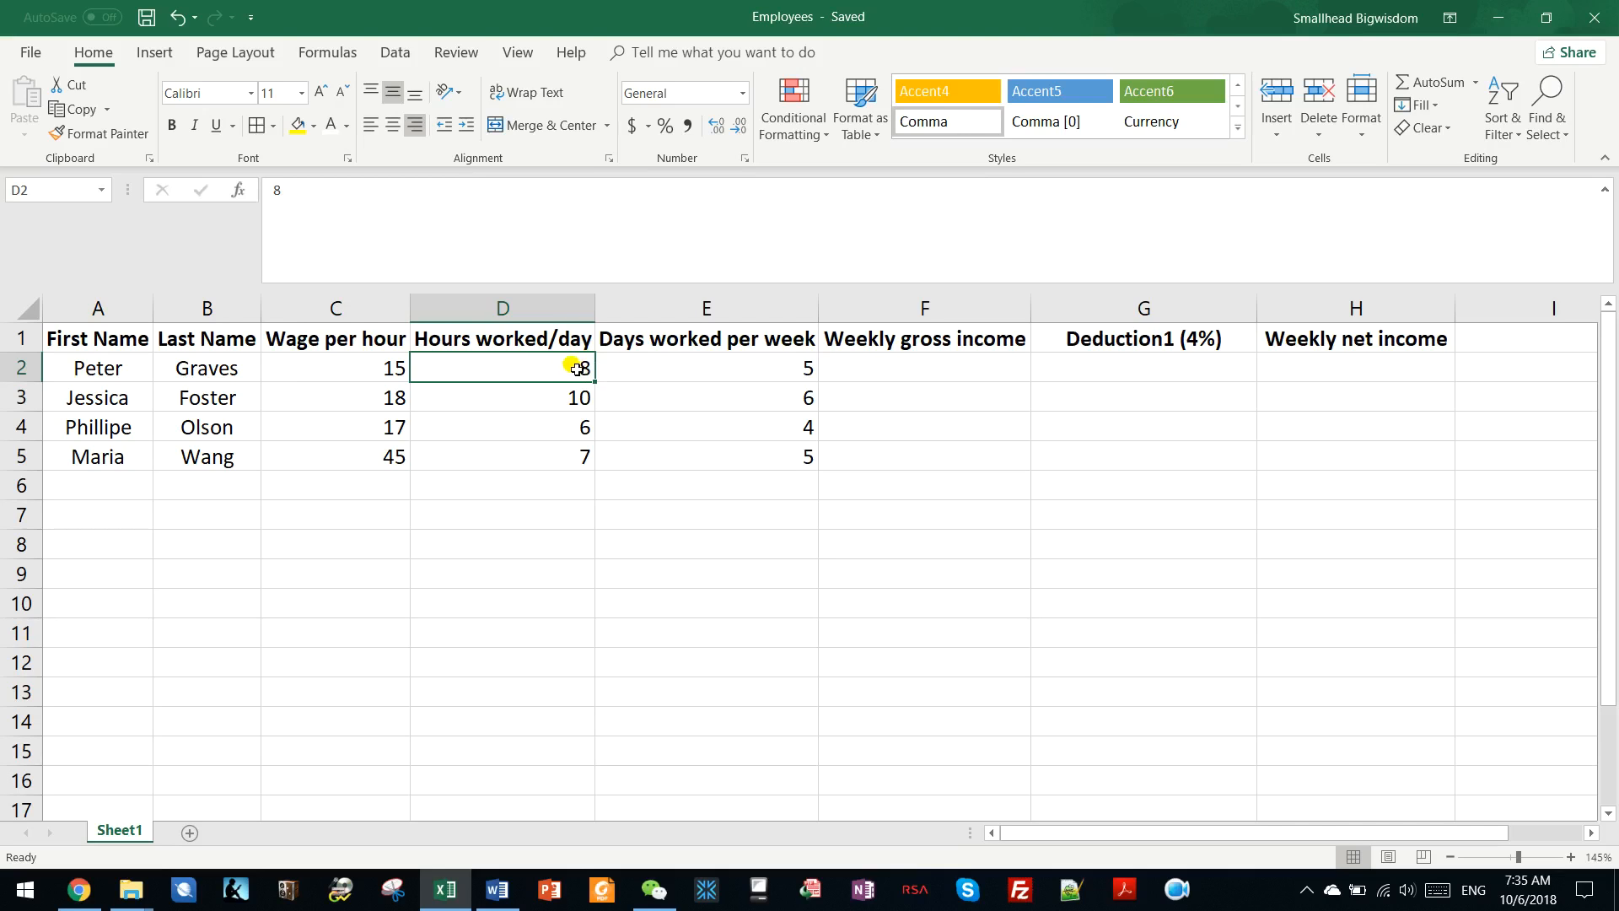
click(697, 361)
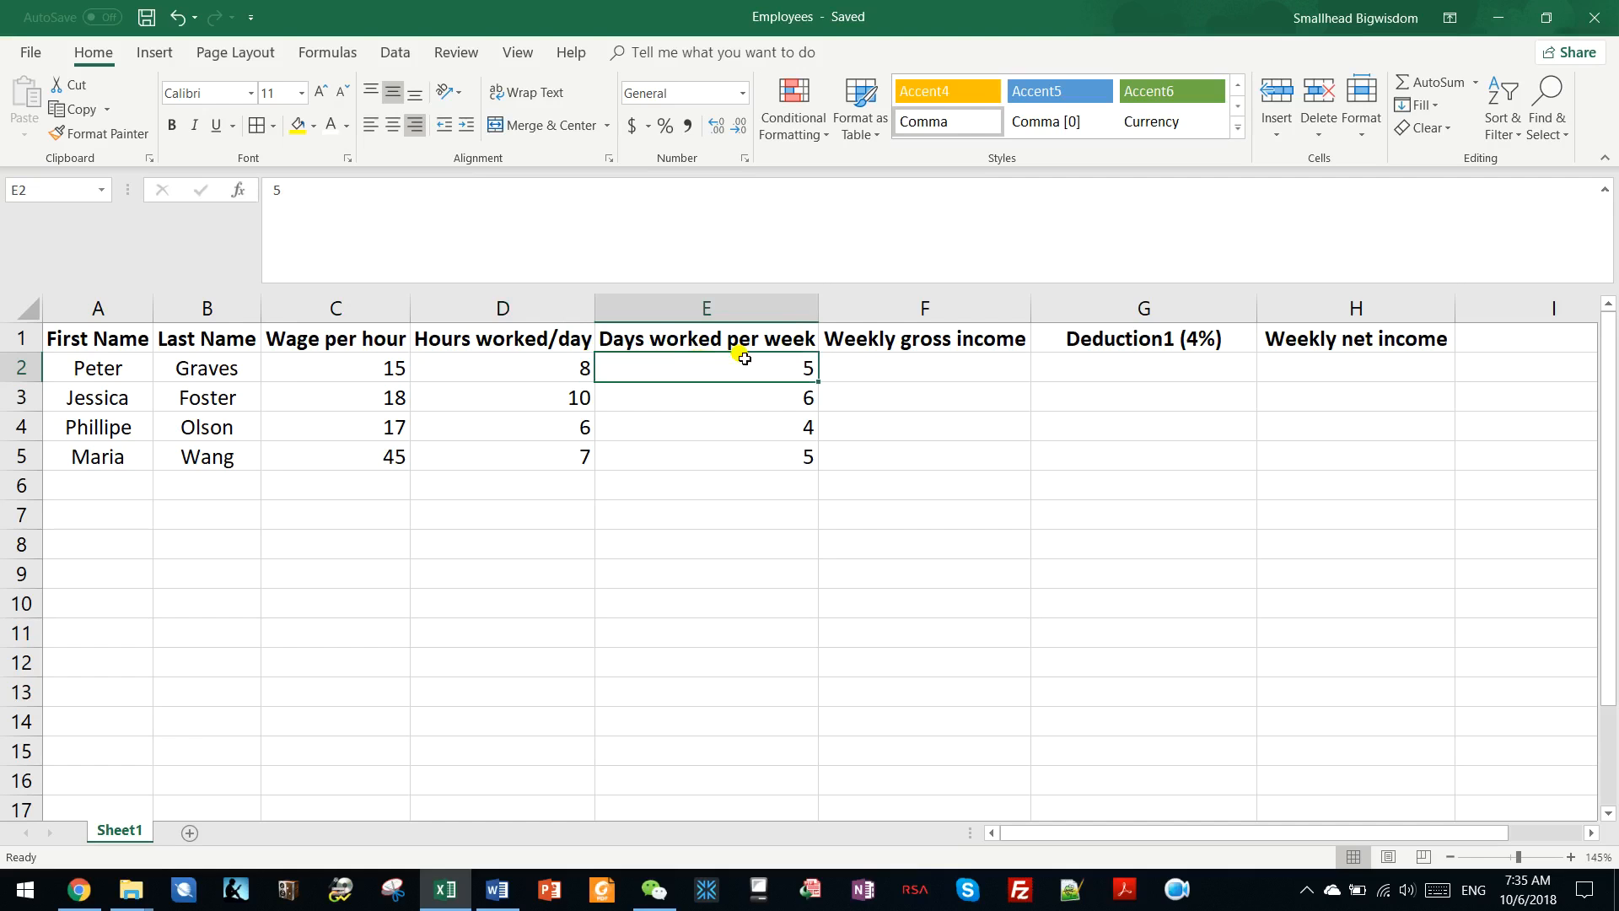
Enter the formula =C2*D2*E2 in F2 to calculate the weekly gross income of the first employee.
click(865, 362)
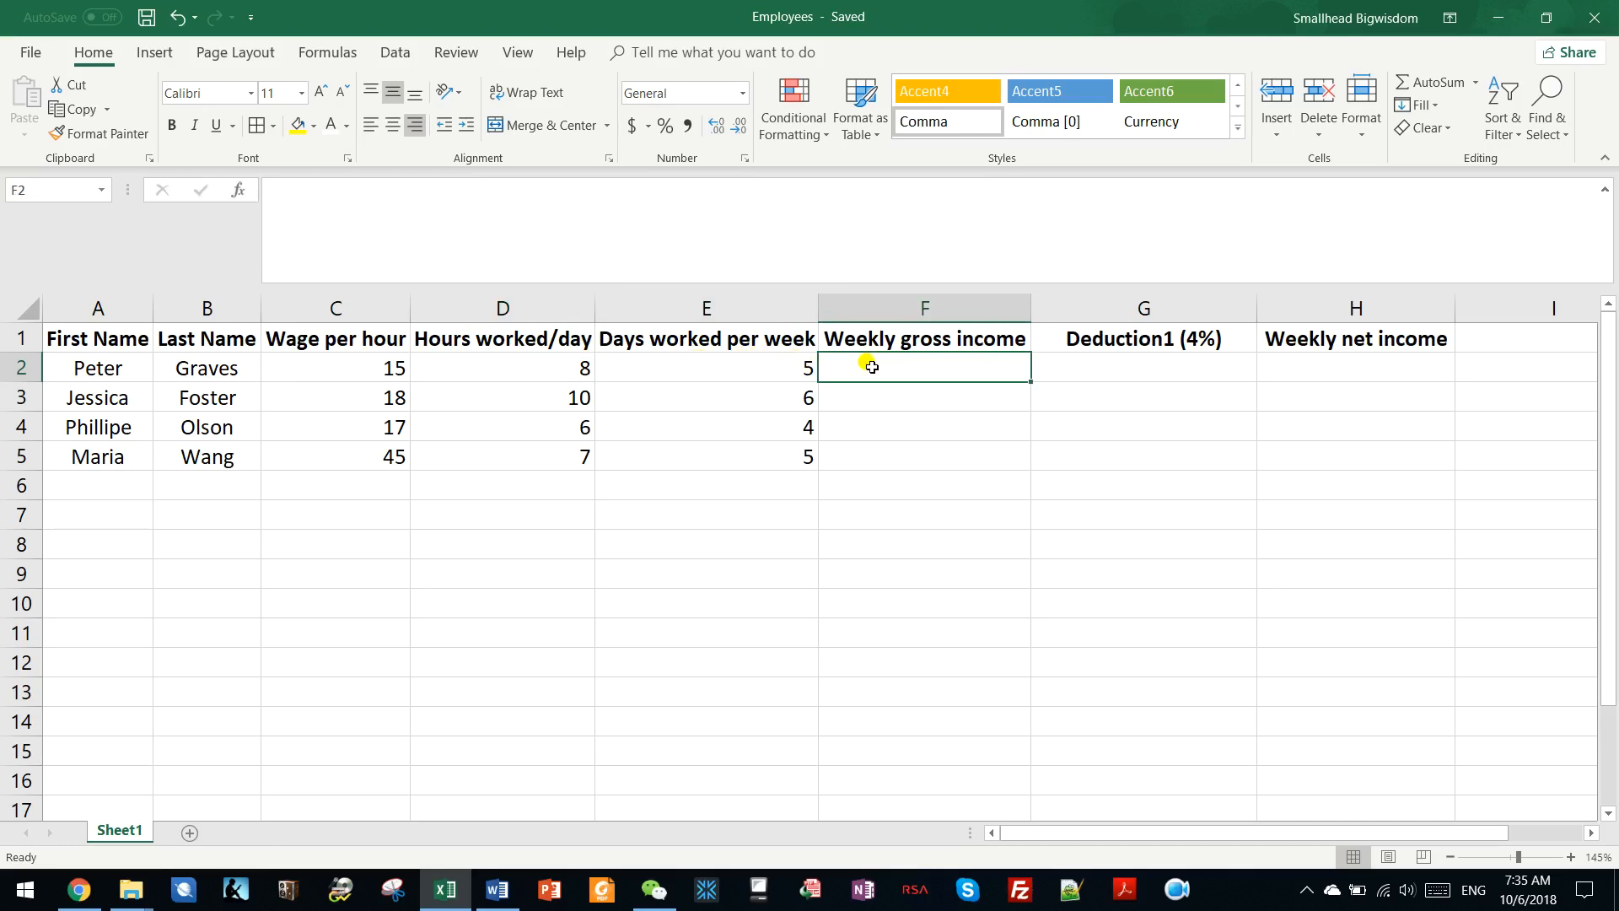
text(=)
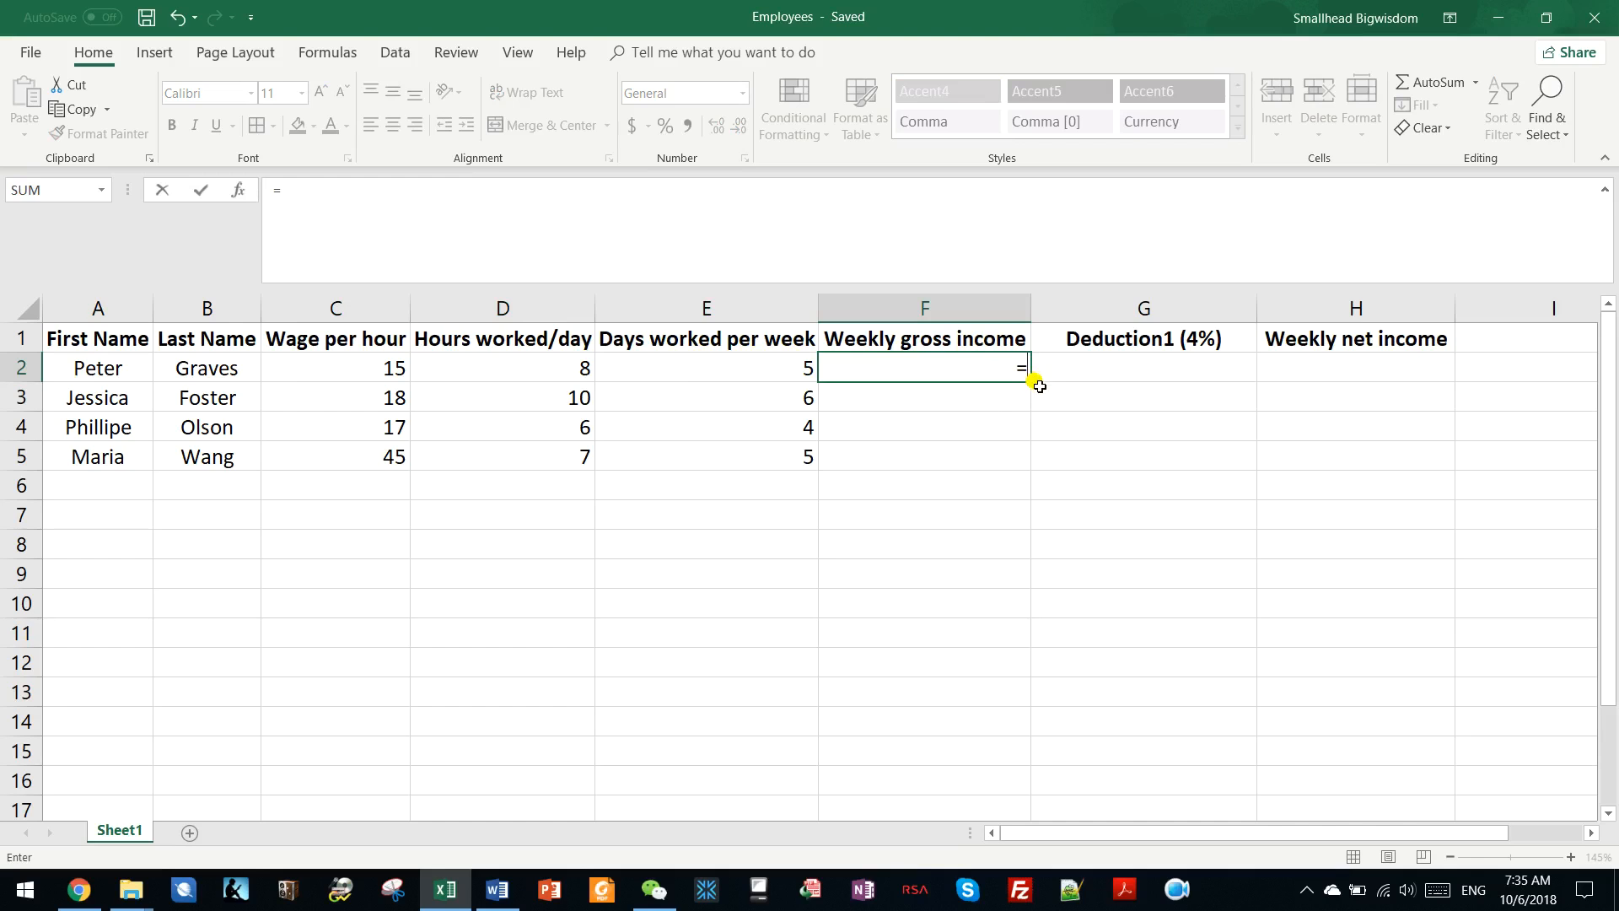
click(358, 371)
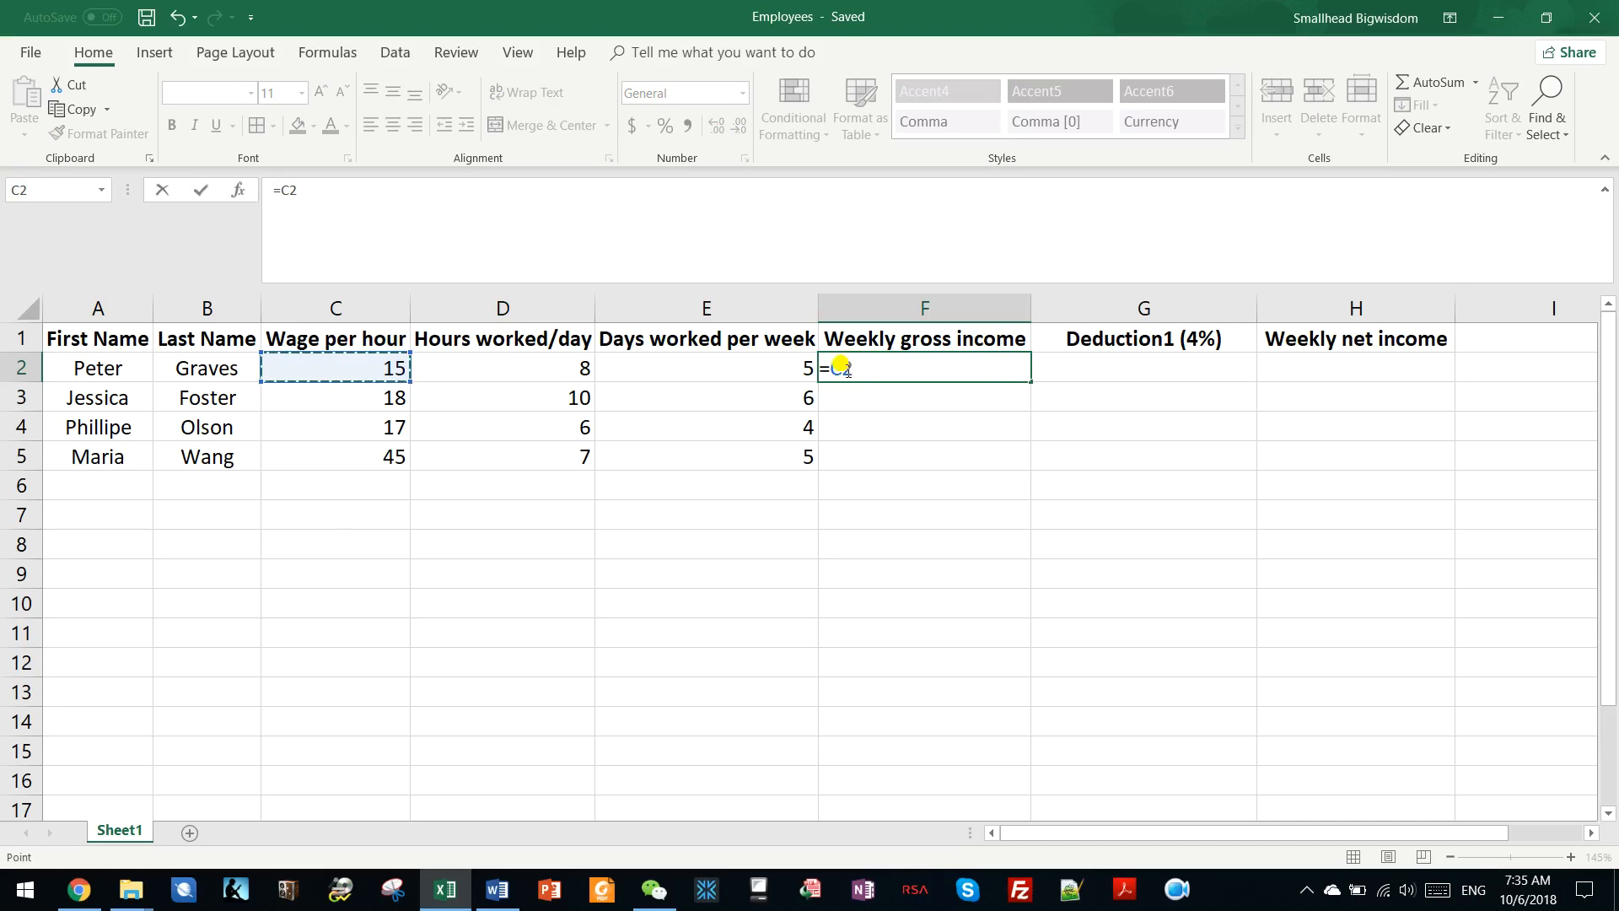
text(*)
click(542, 369)
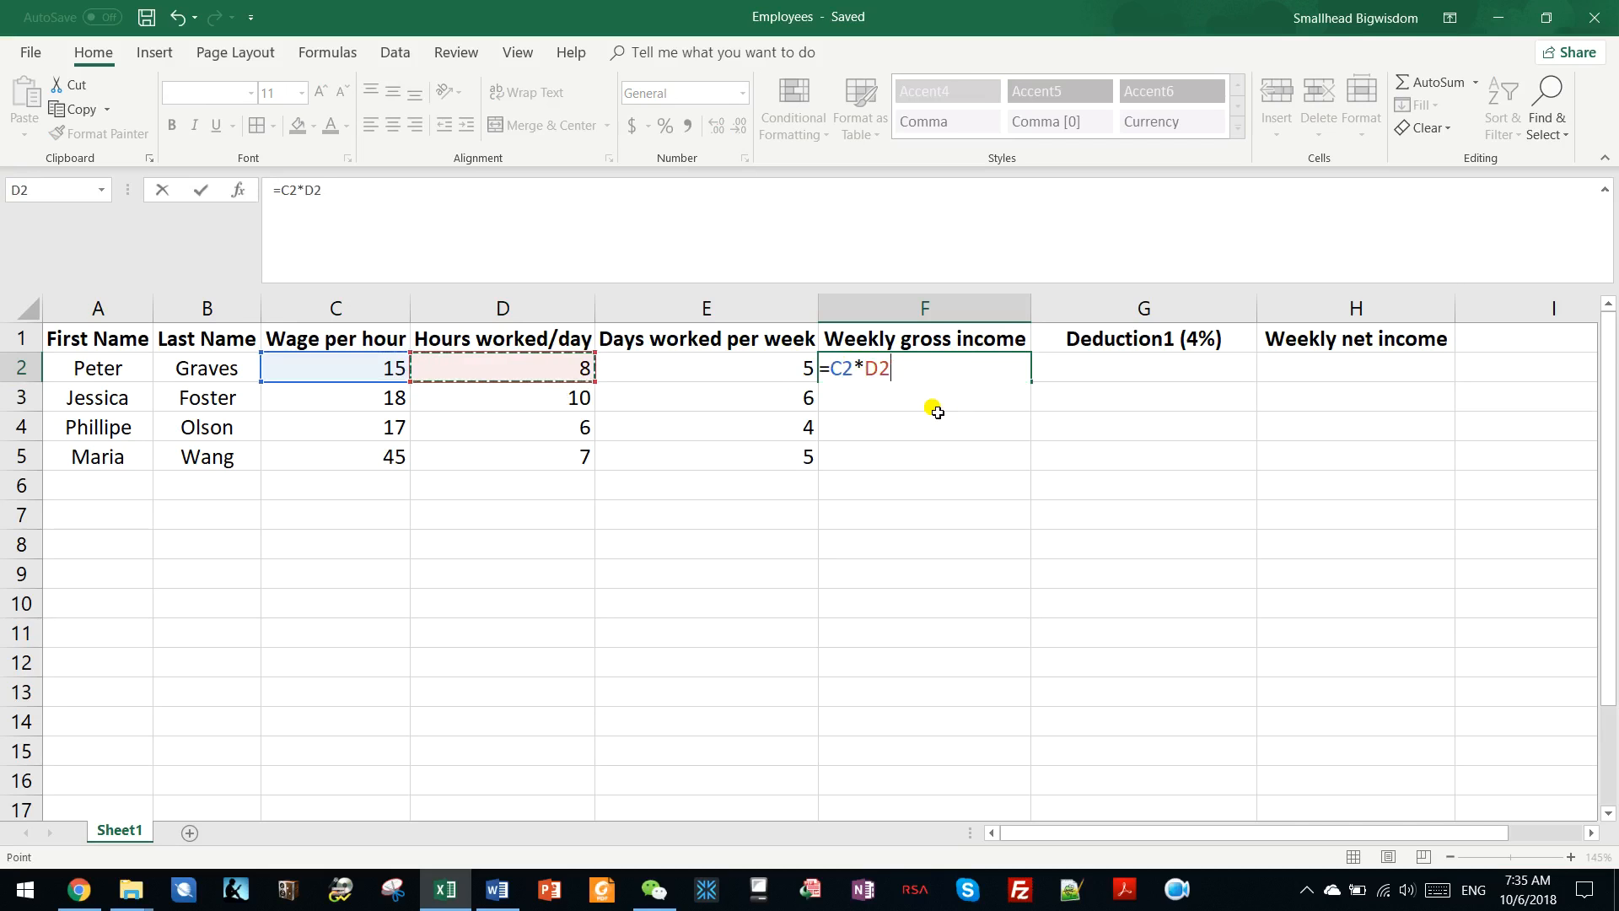
text(*)
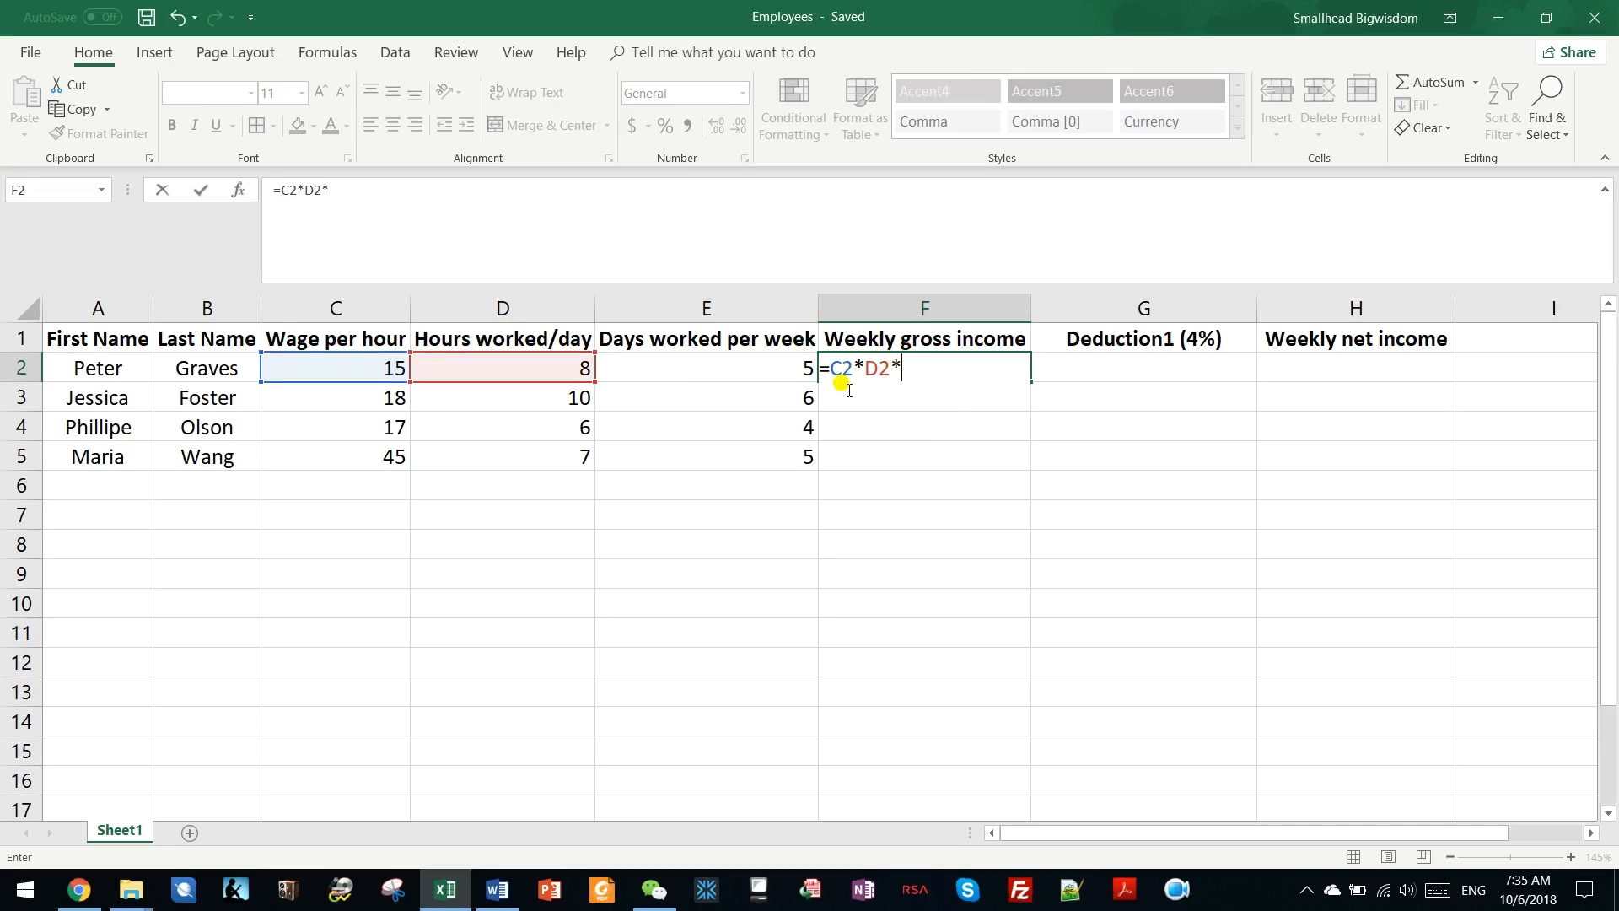
click(756, 364)
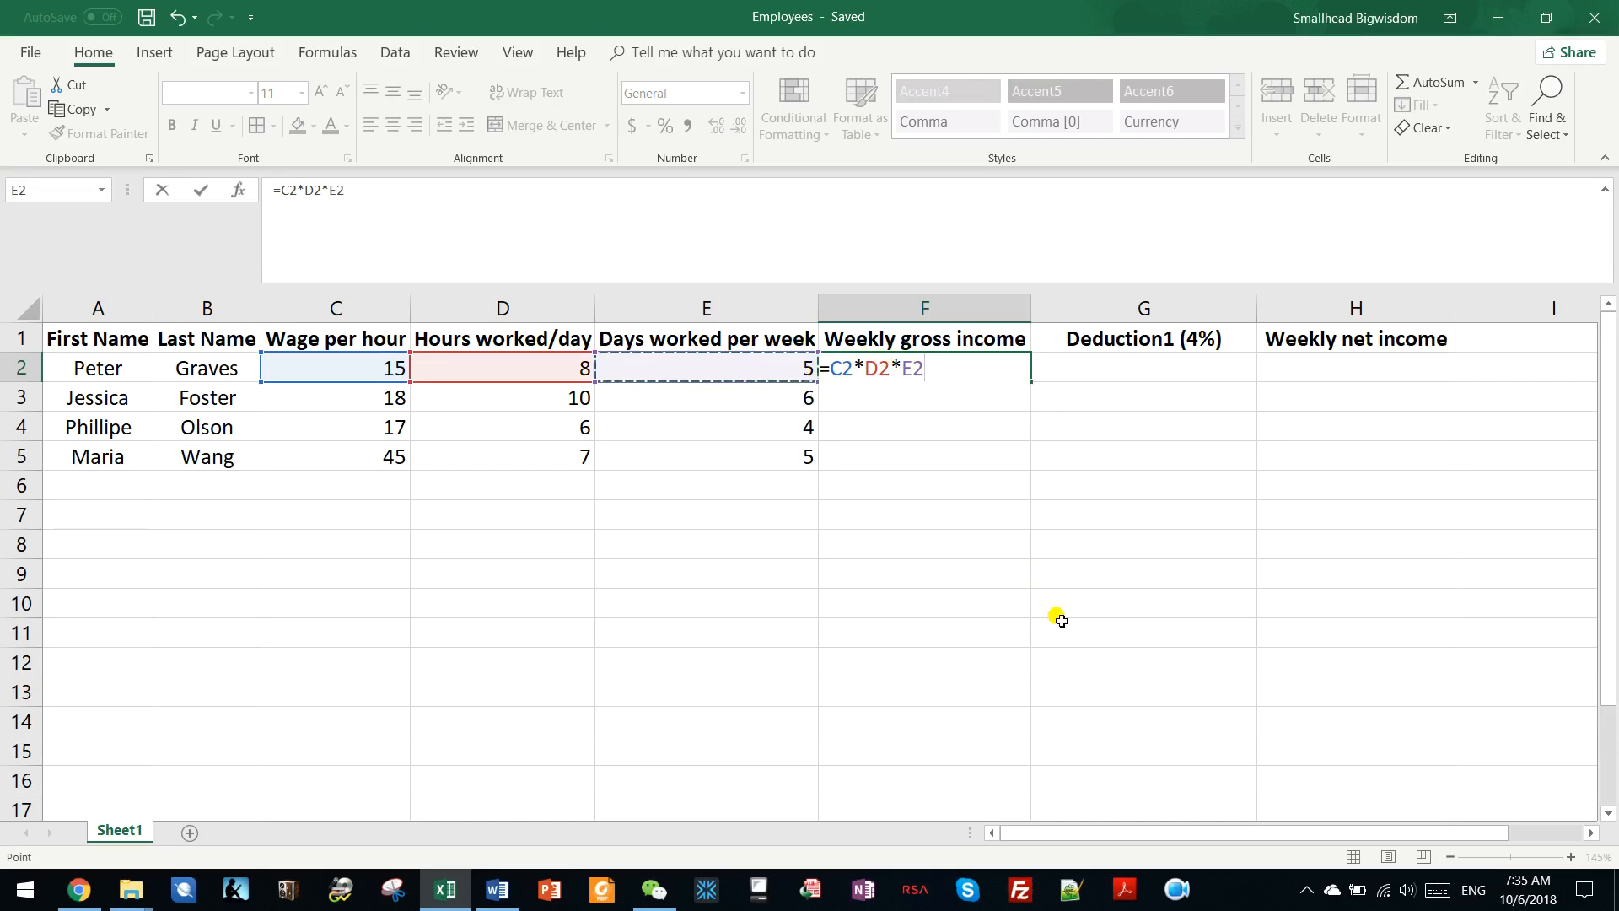
click(202, 196)
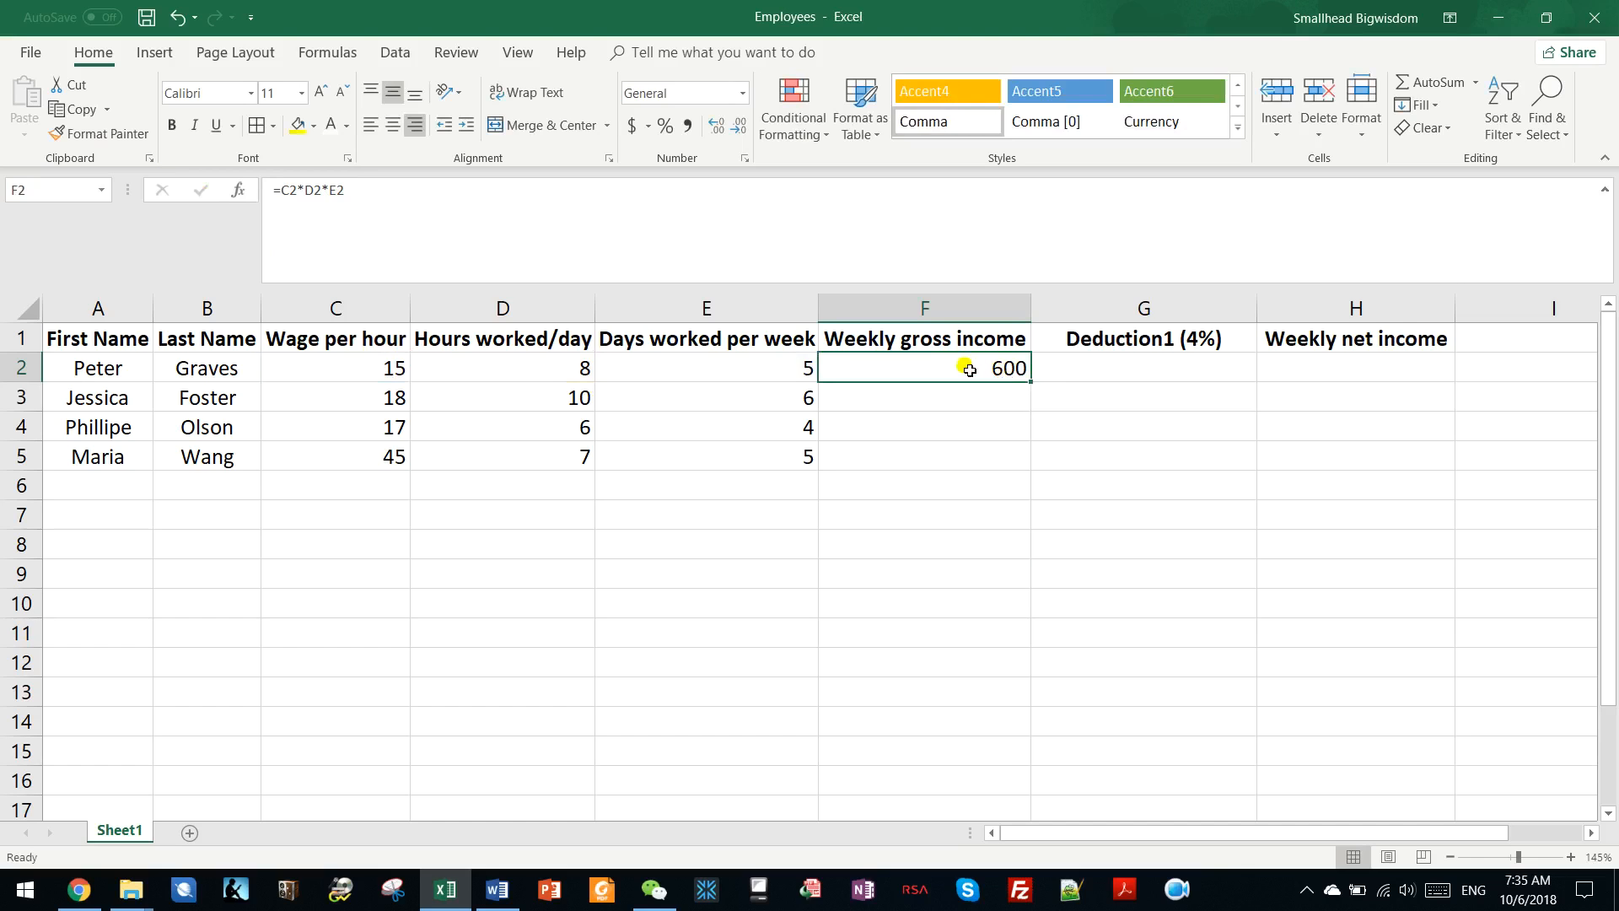
drag(365, 189, 244, 168)
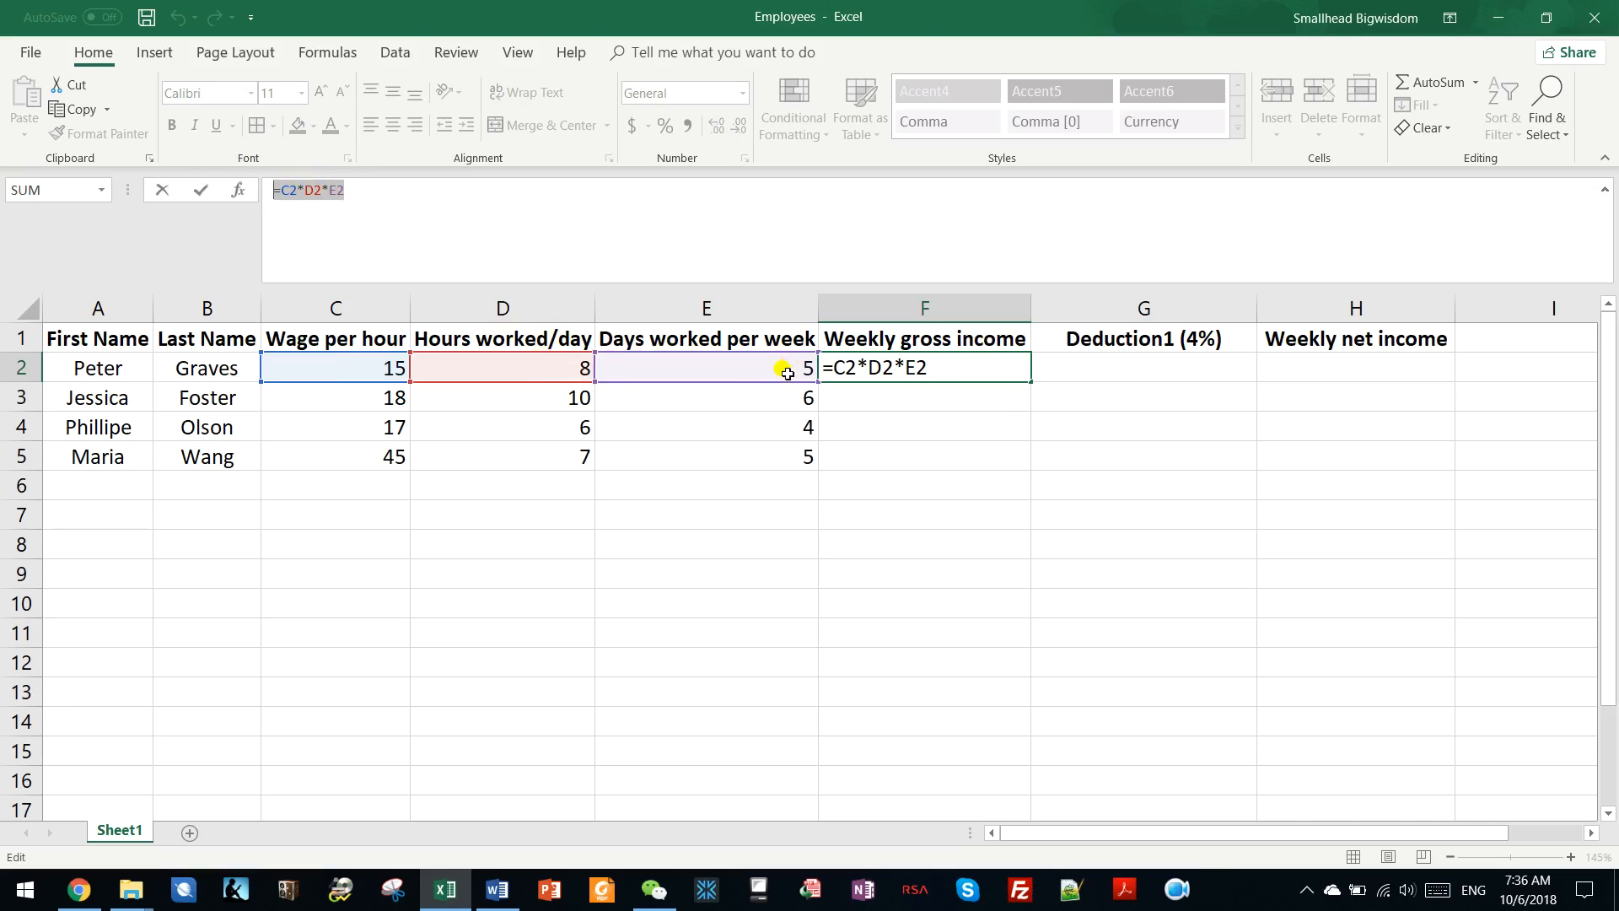
click(952, 415)
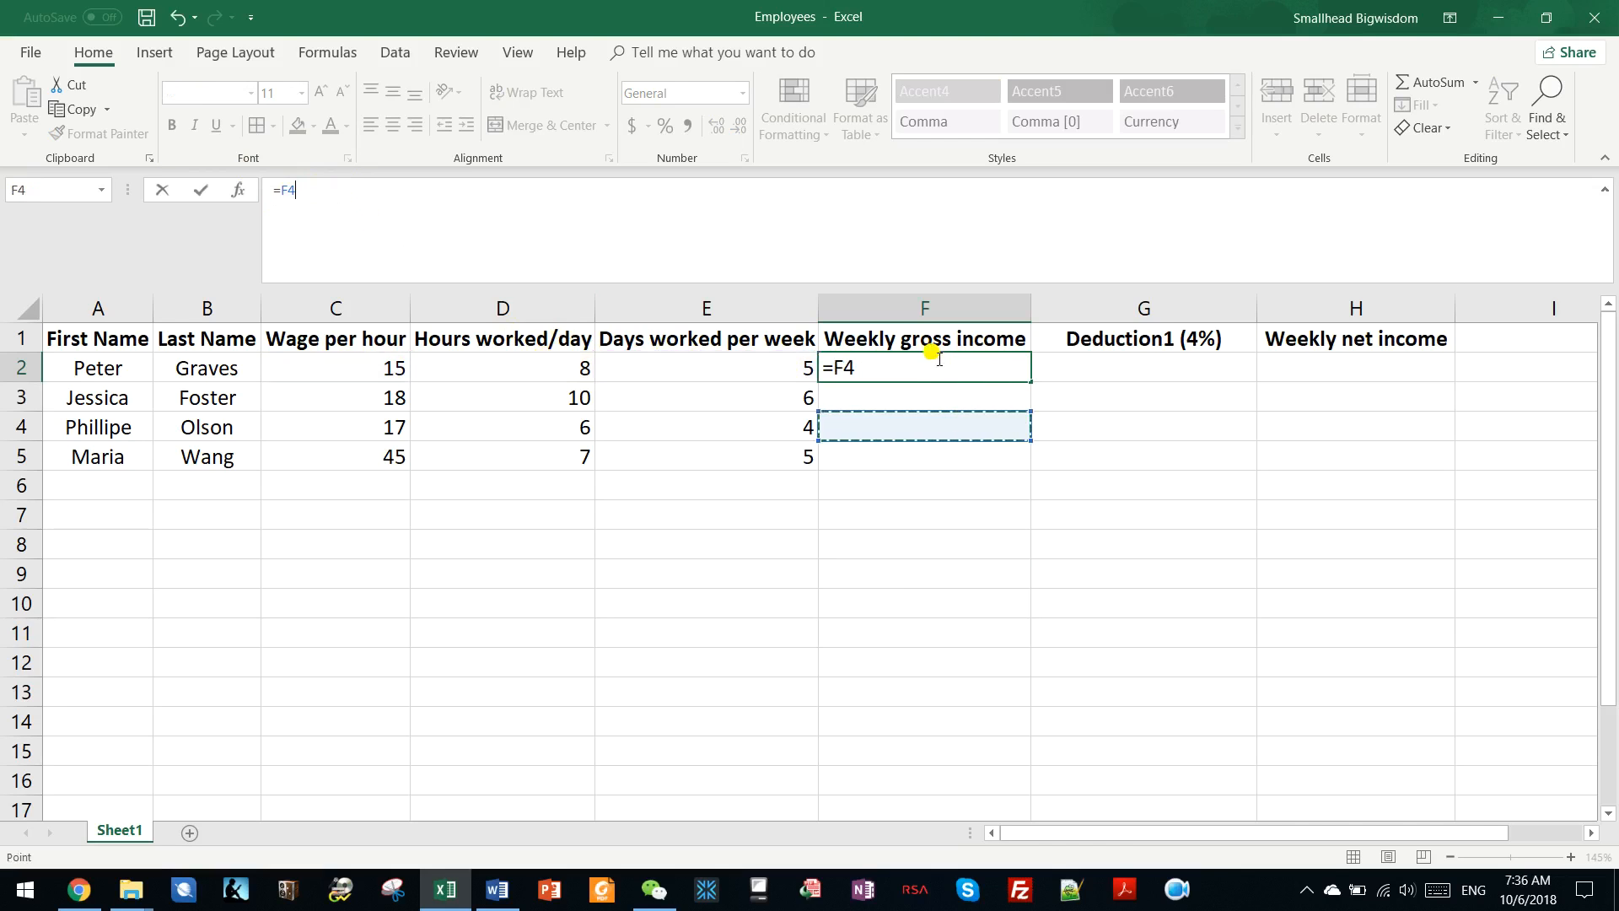
key(Escape)
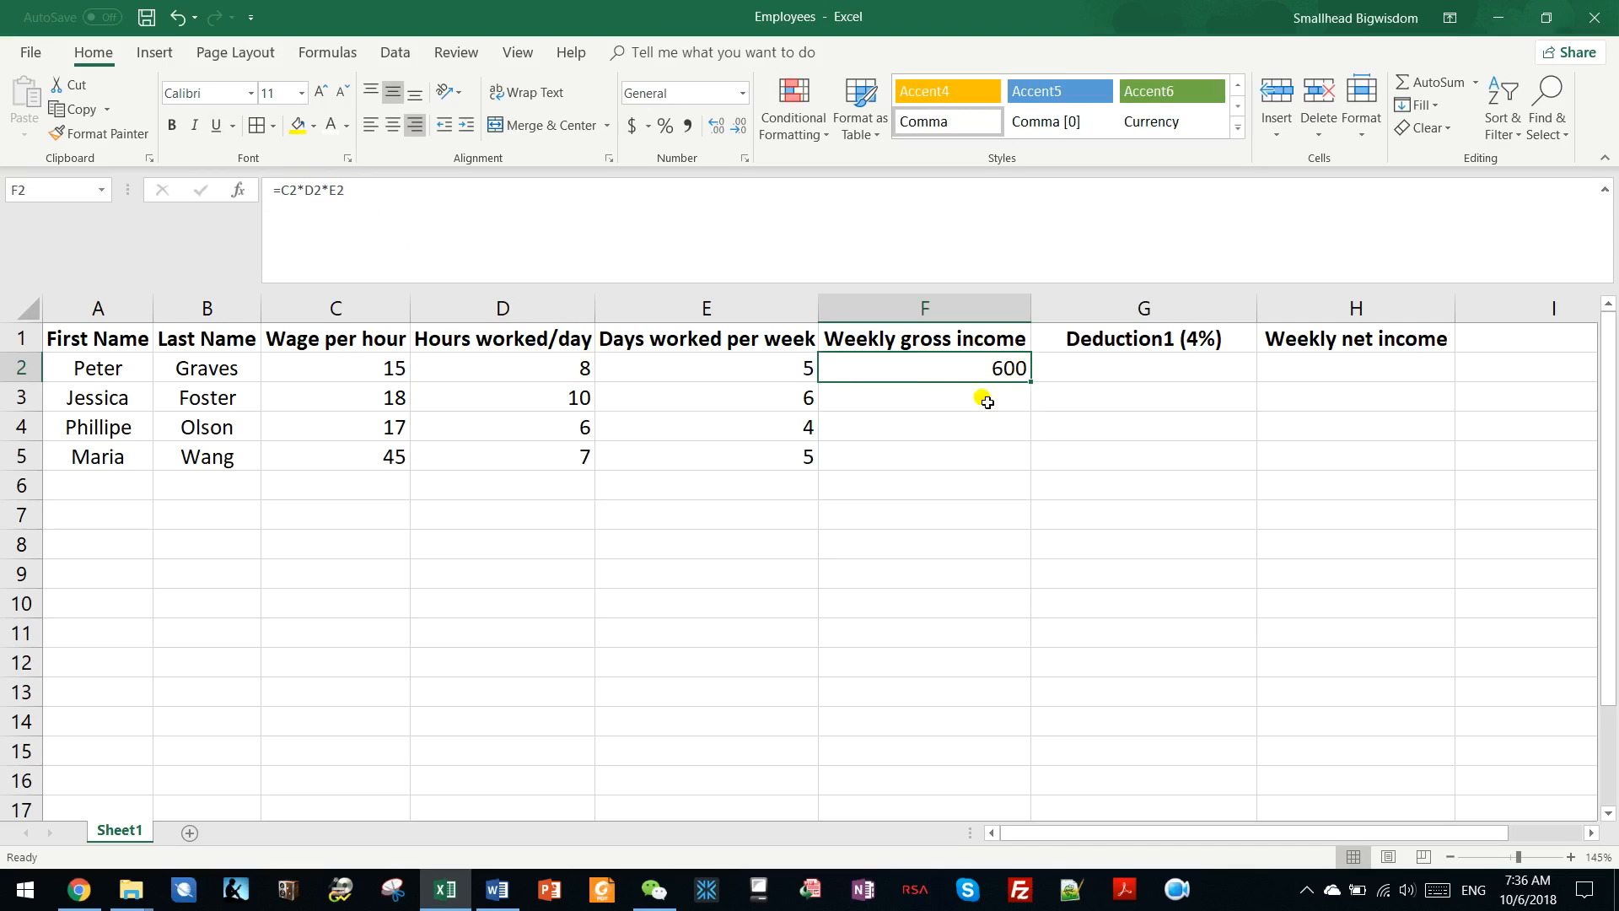
Enter the gross income formula =C3*D3*E3 in F3 for the second employee.
click(984, 400)
text(=)
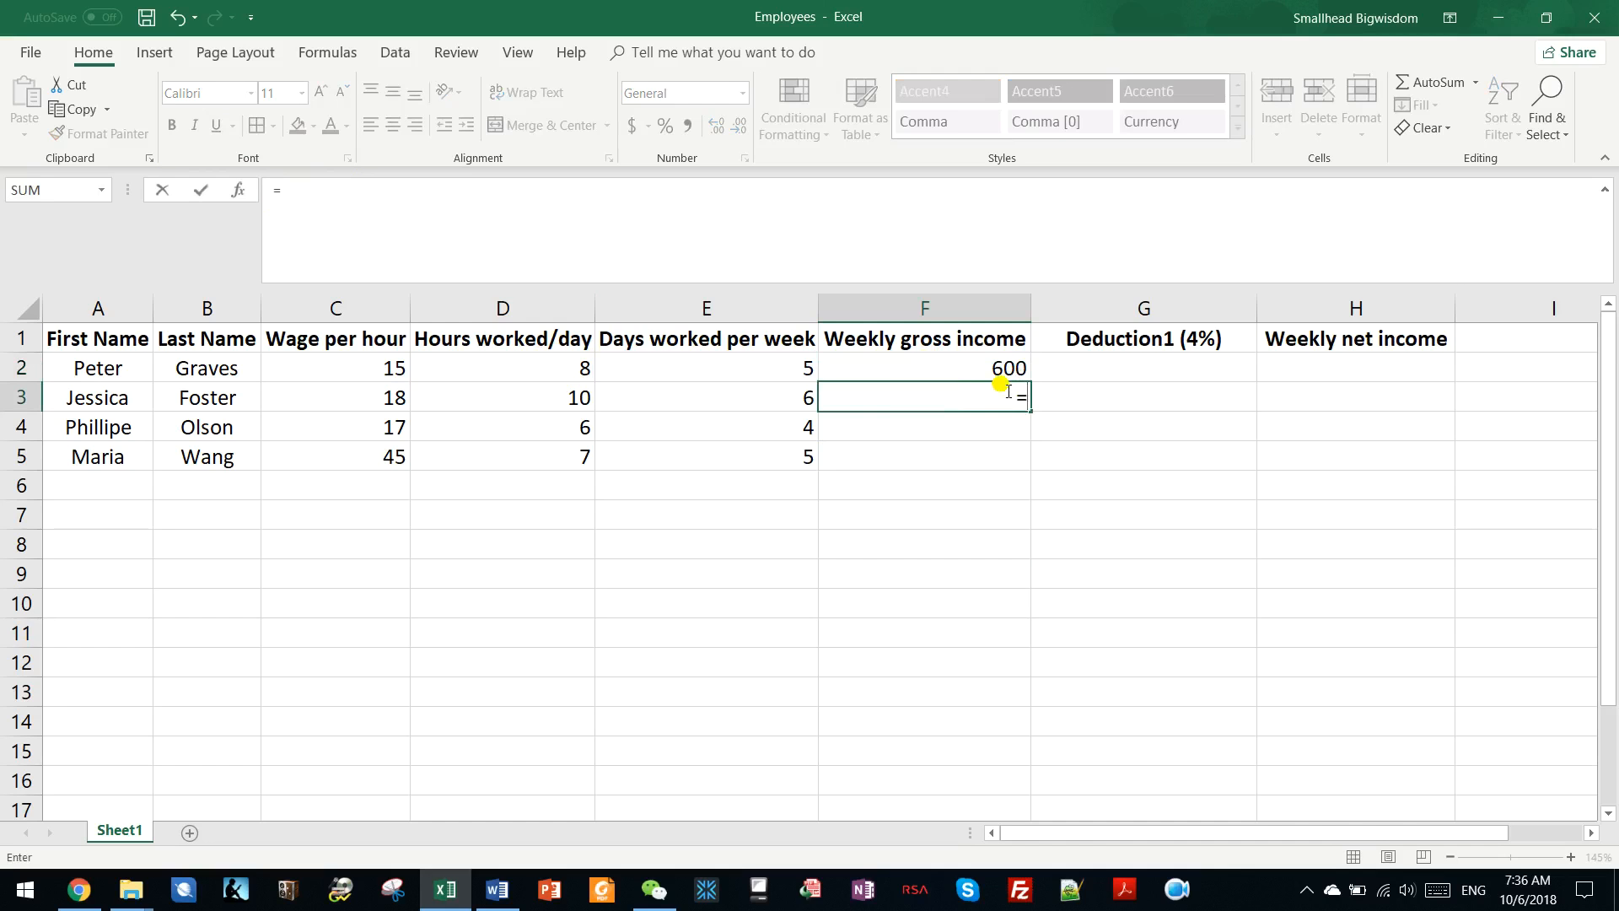
click(395, 391)
text(*)
click(553, 398)
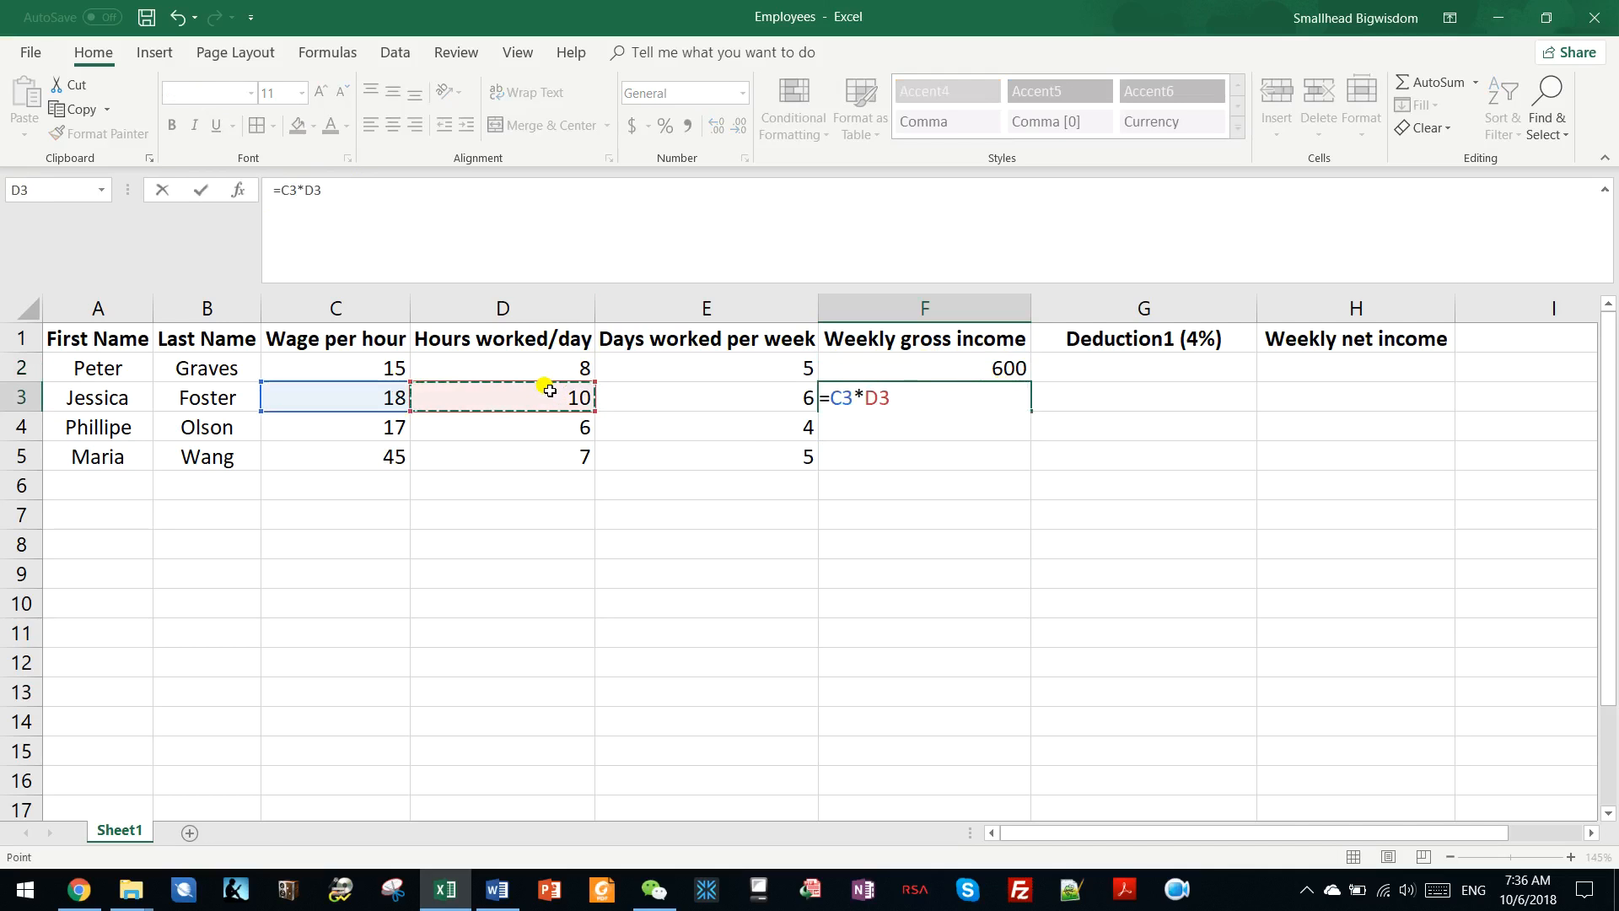
text(*)
click(775, 397)
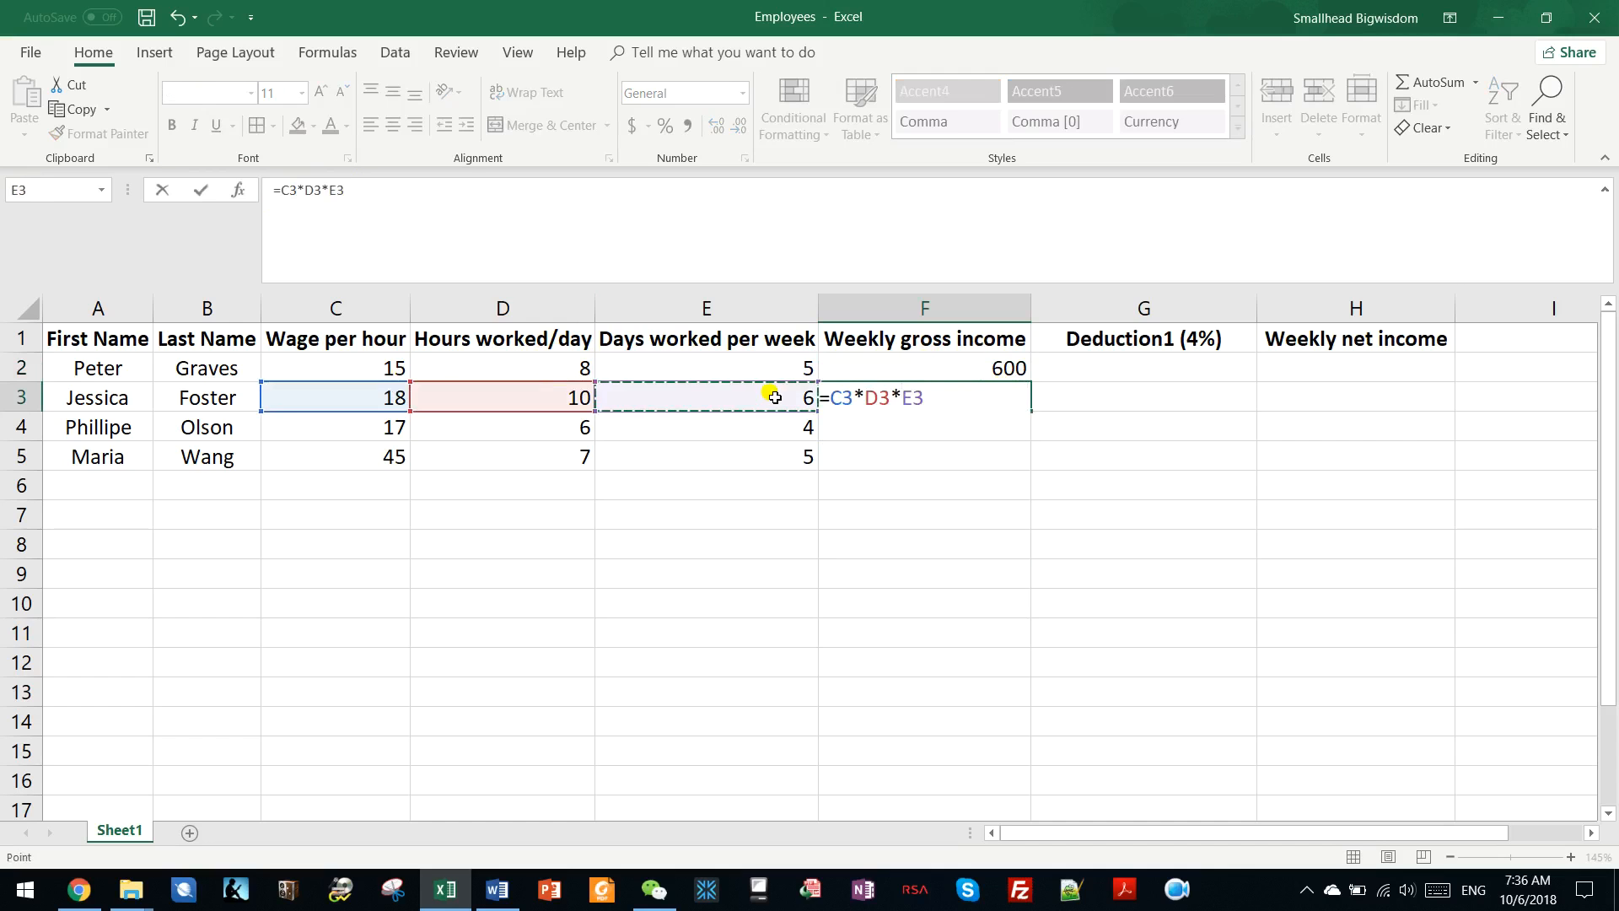
key(Return)
Enter the gross income formula =C4*D4*E4 in F4 for the third employee.
text(=)
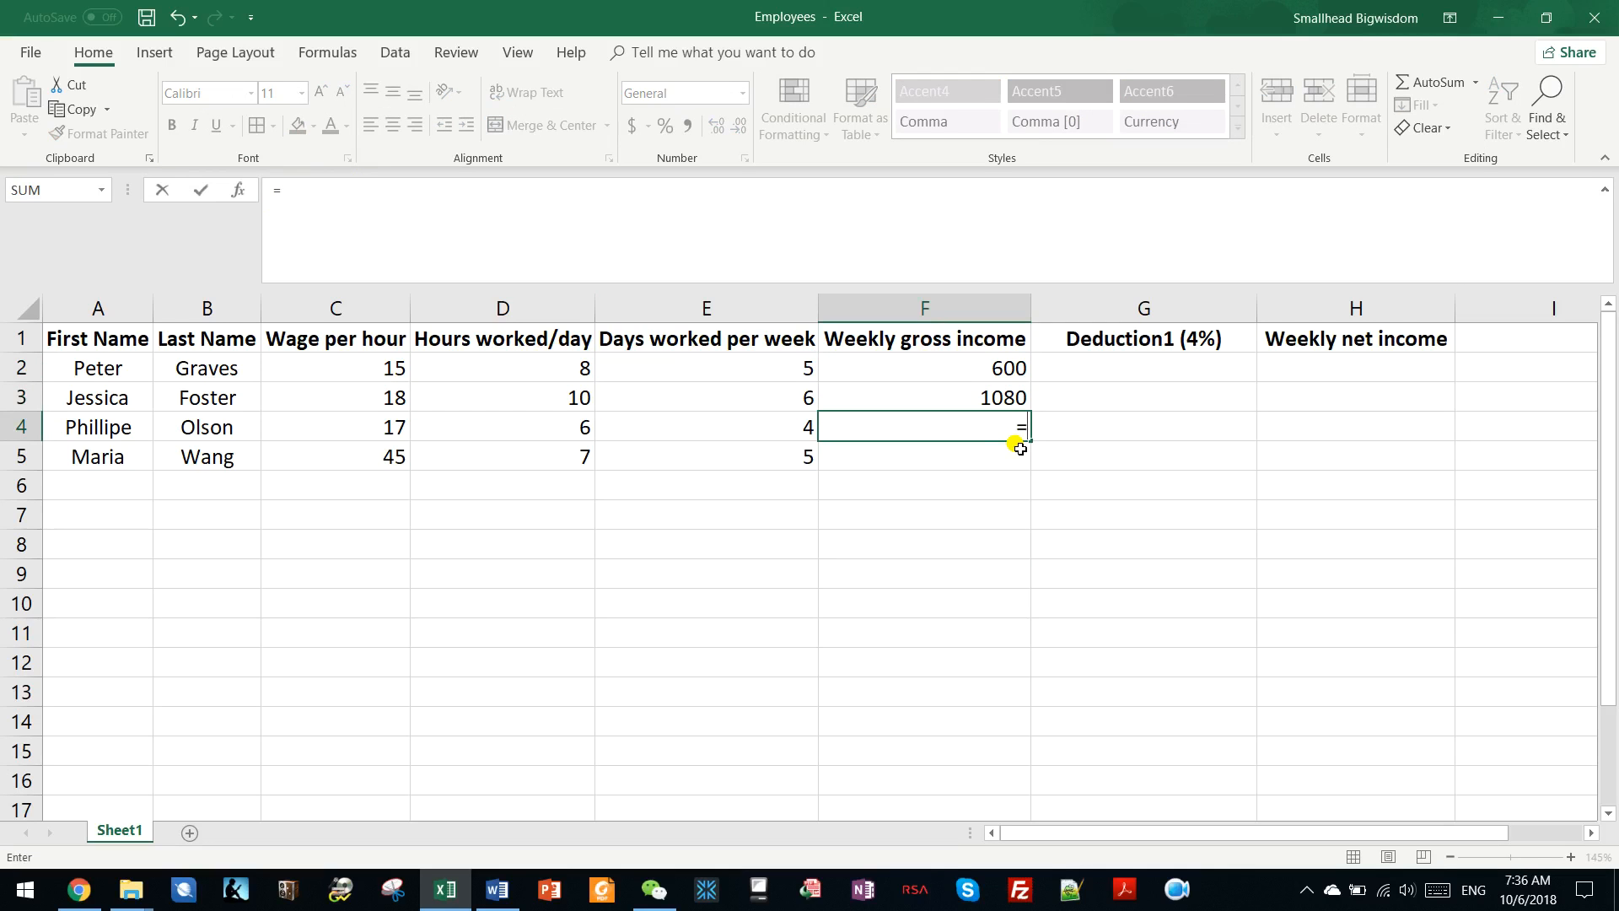
click(399, 415)
text(*)
click(533, 429)
text(*)
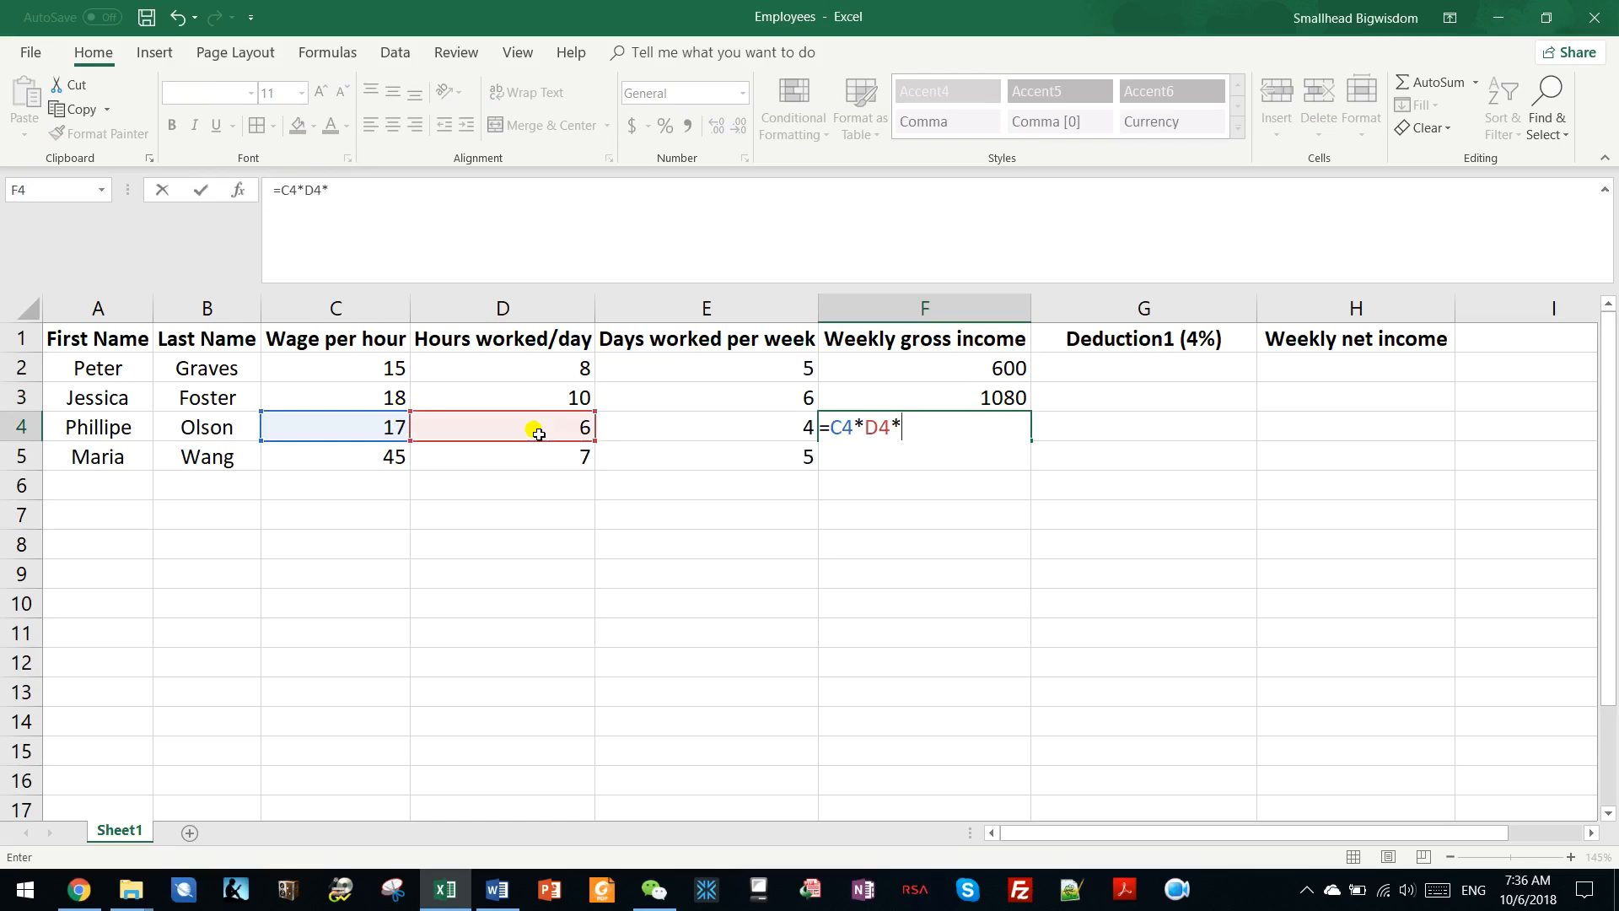
click(763, 421)
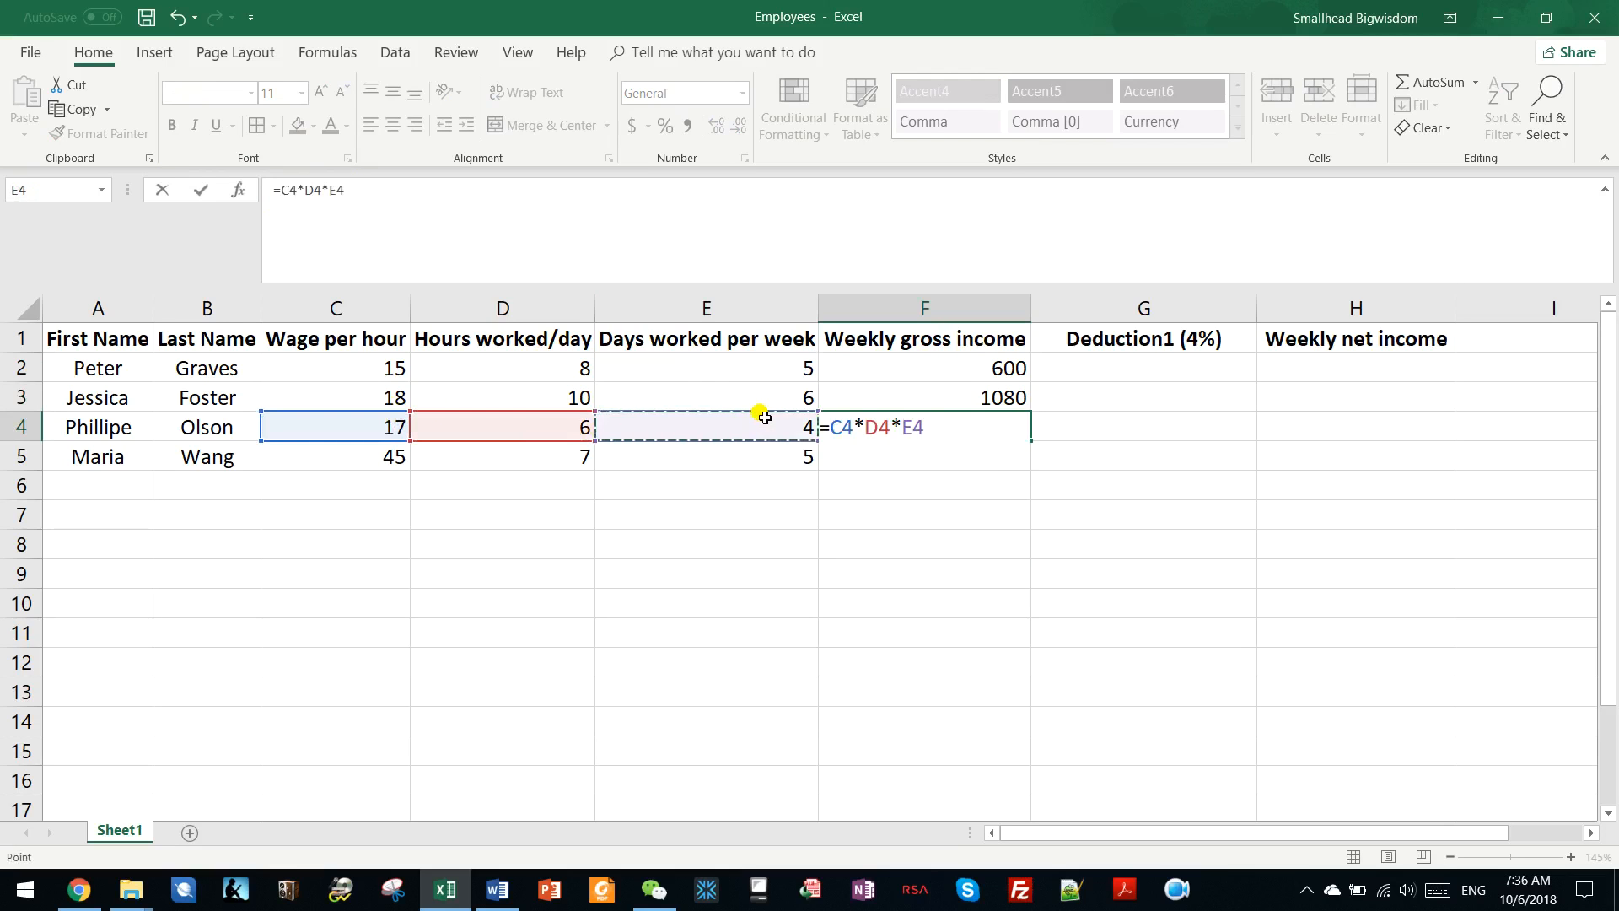
key(Return)
Enter the gross income formula =C5*D5*E5 in F5 for the fourth employee.
text(=)
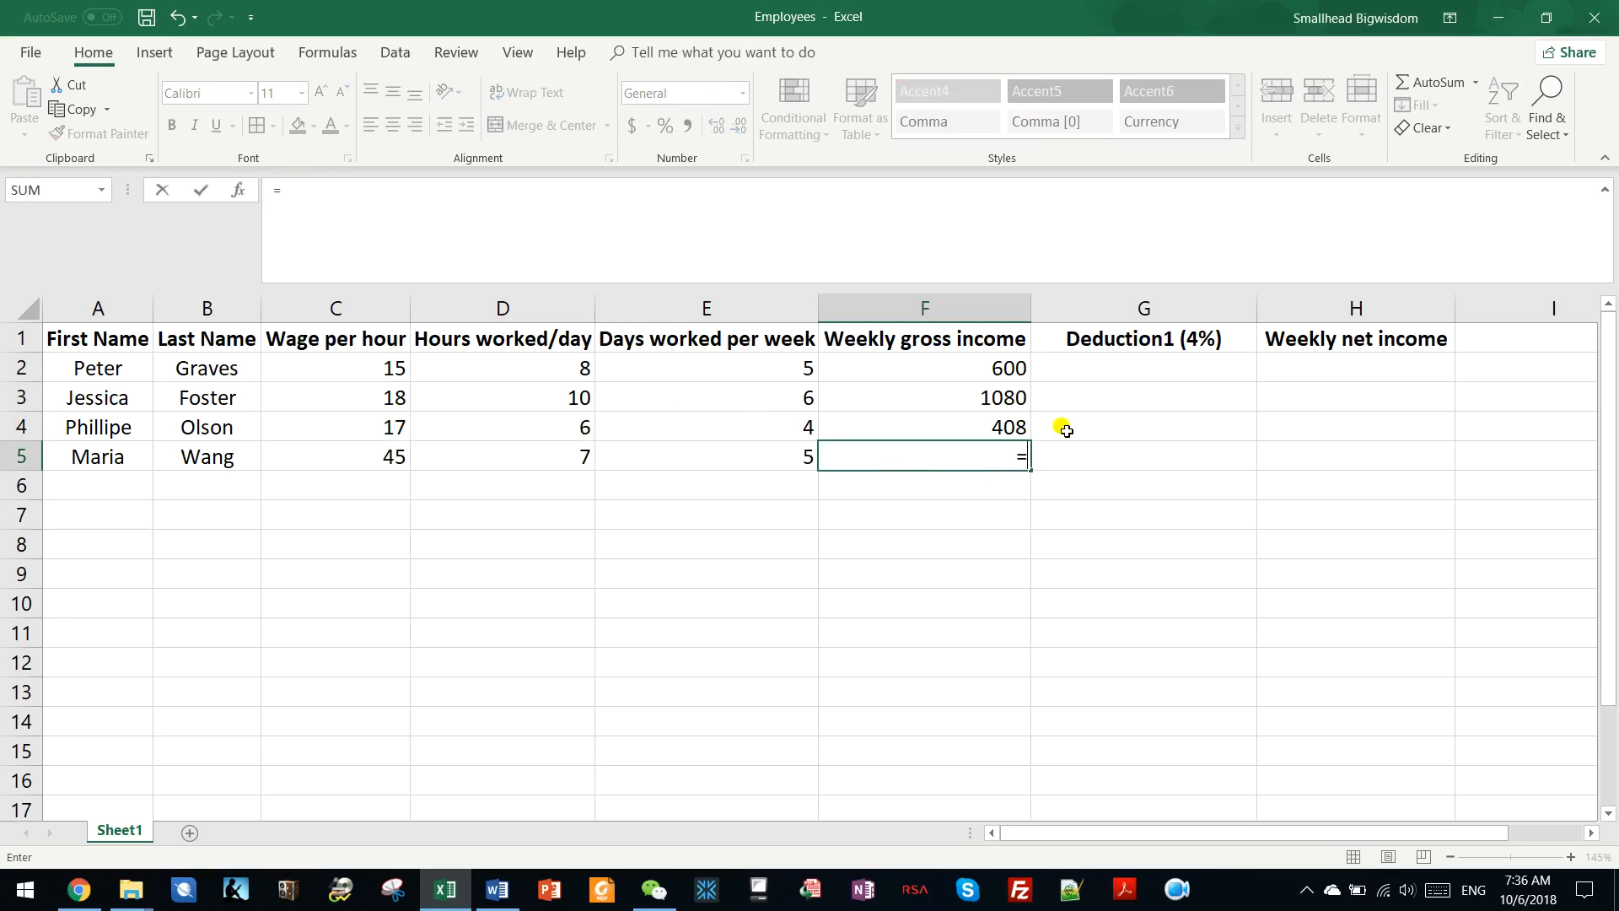
click(385, 445)
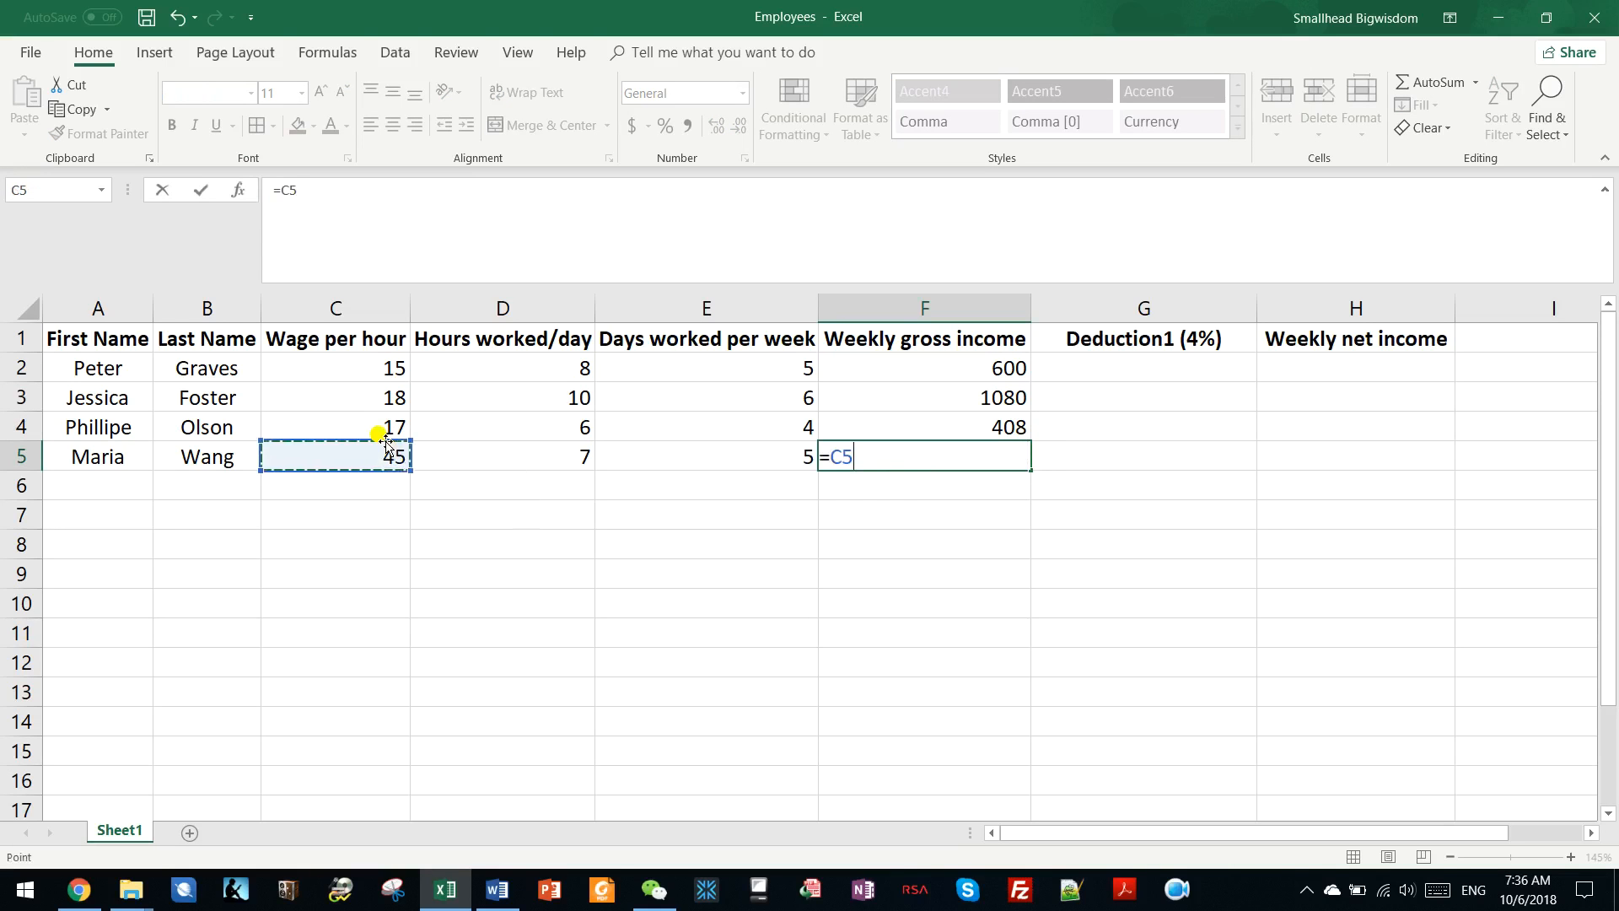
text(*)
click(560, 448)
text(*)
click(769, 454)
key(Return)
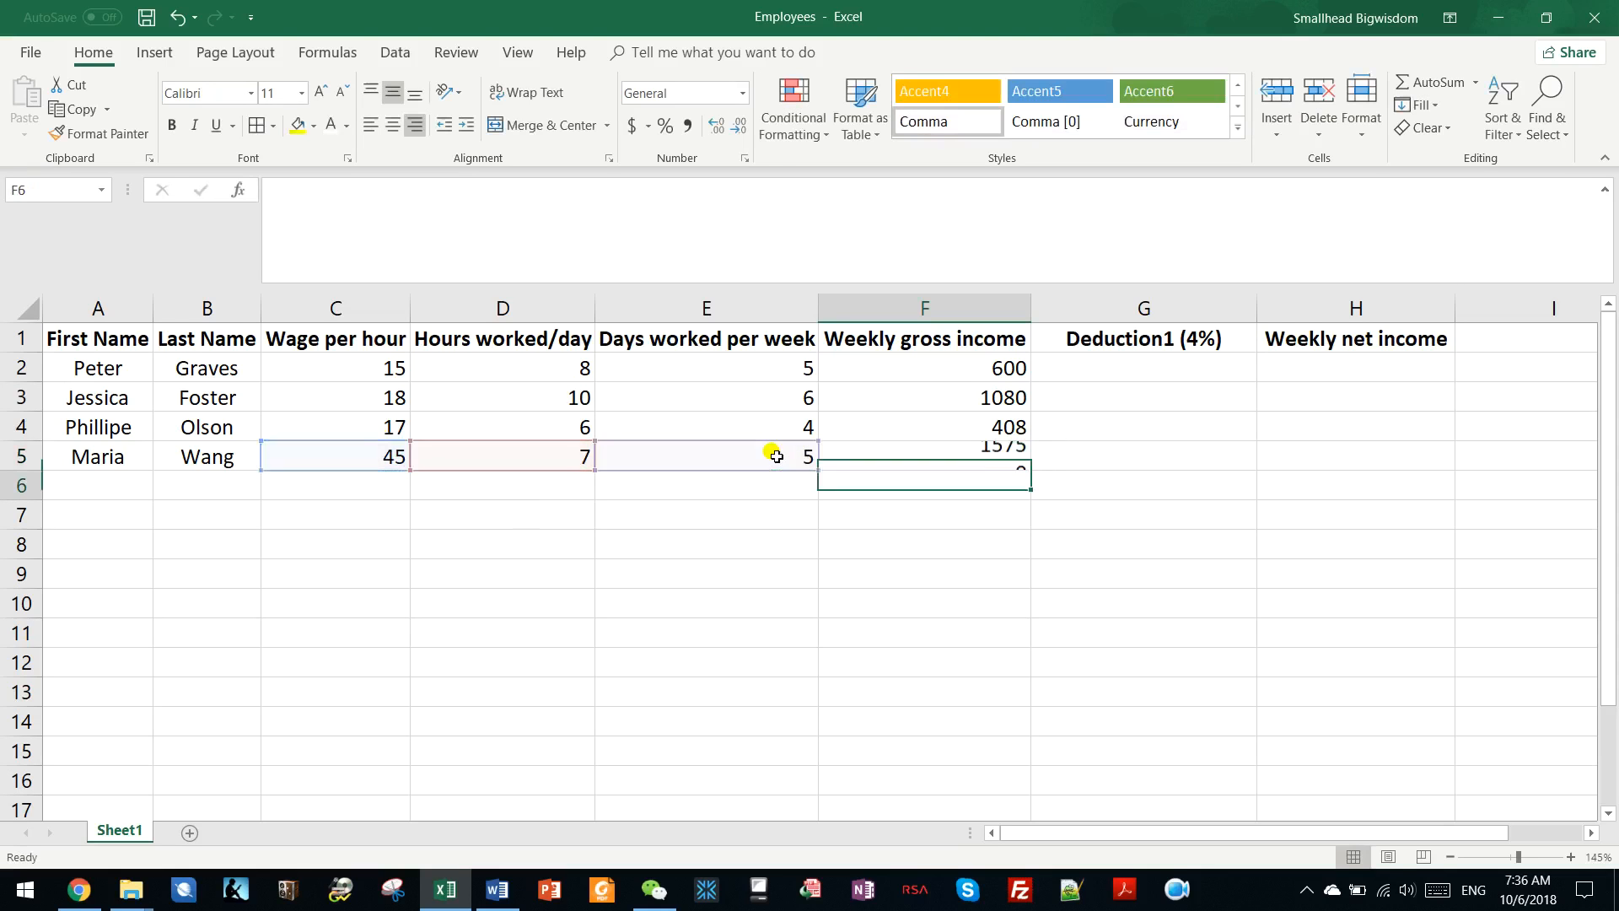
Clear the manually entered gross income formulas from F3:F5.
key(Up)
click(986, 408)
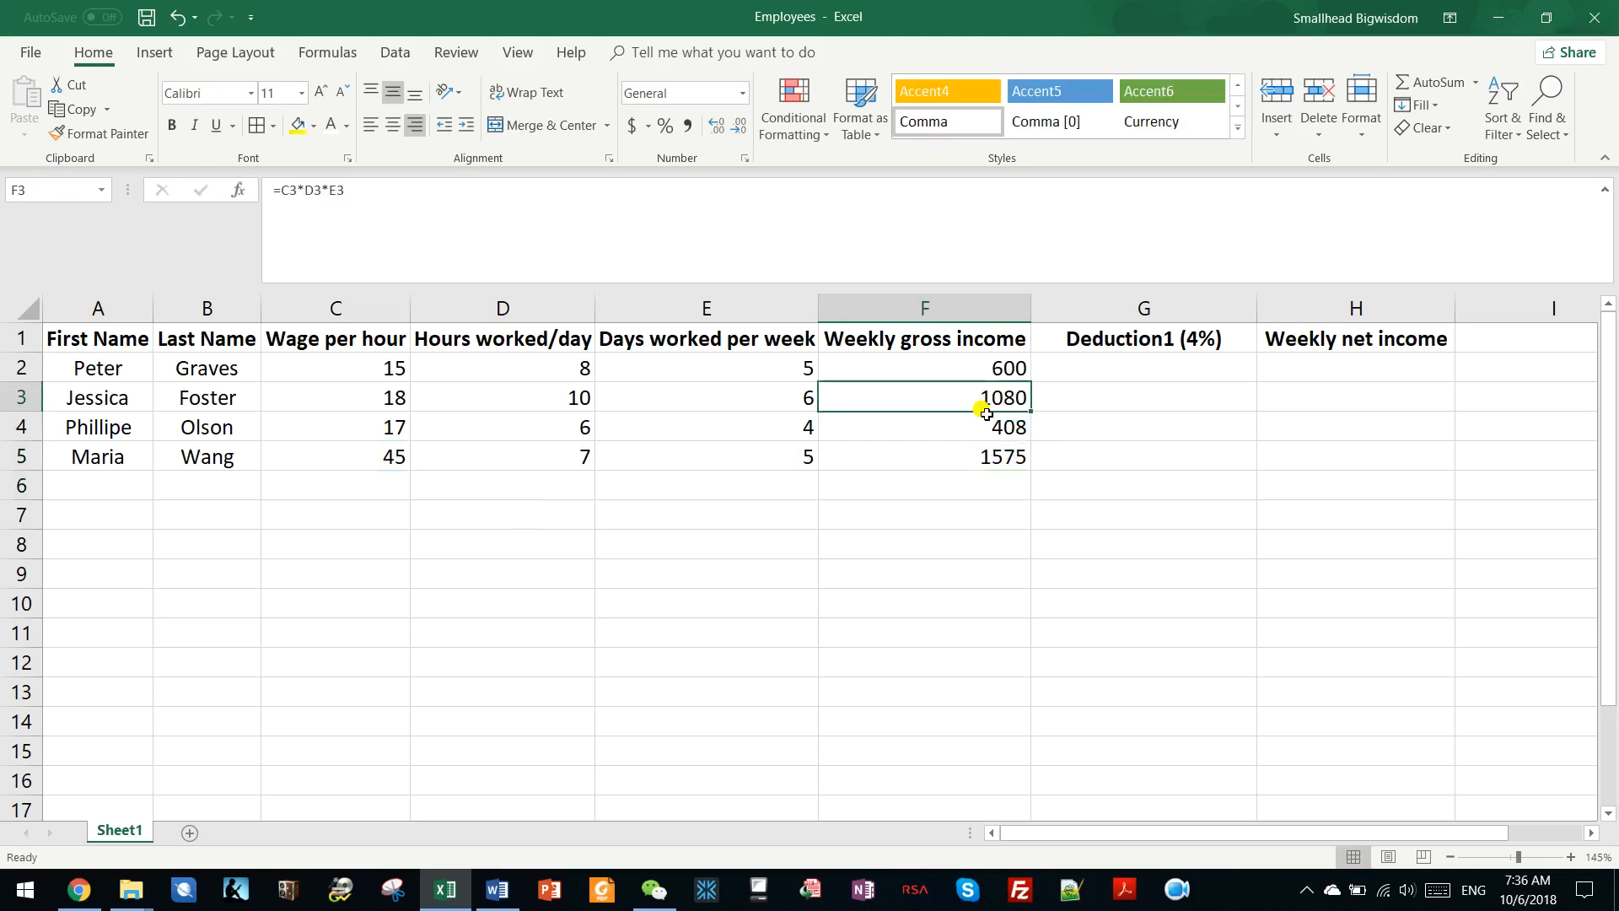
drag(985, 408, 968, 451)
key(Delete)
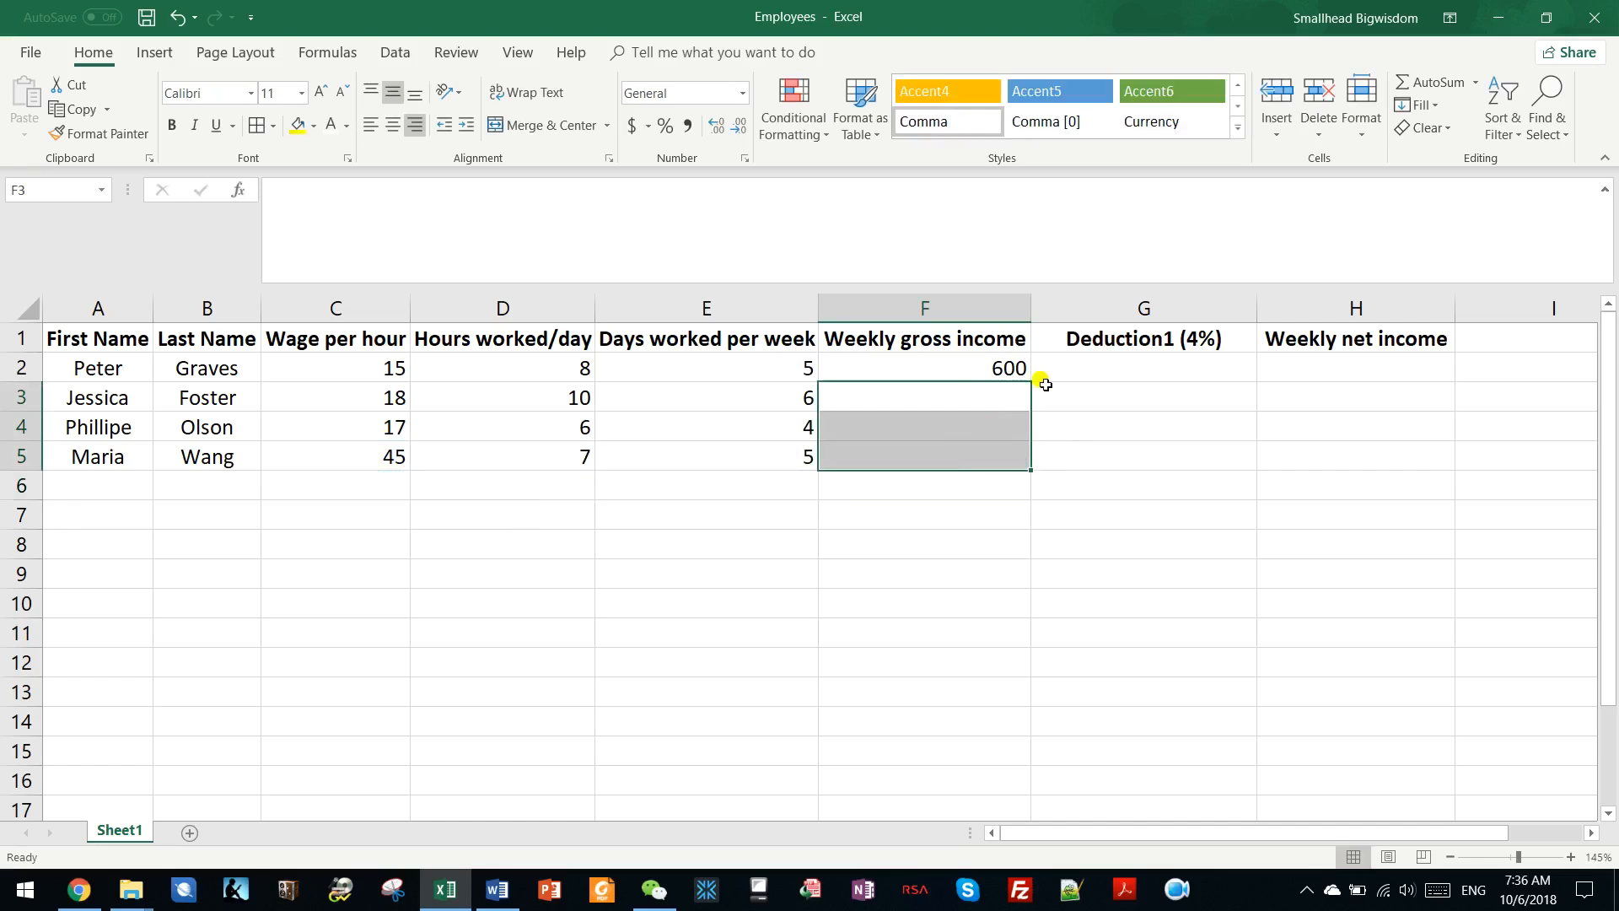
Fill the gross income formula from F2 down through F5 and check the formulas in the filled cells.
click(987, 369)
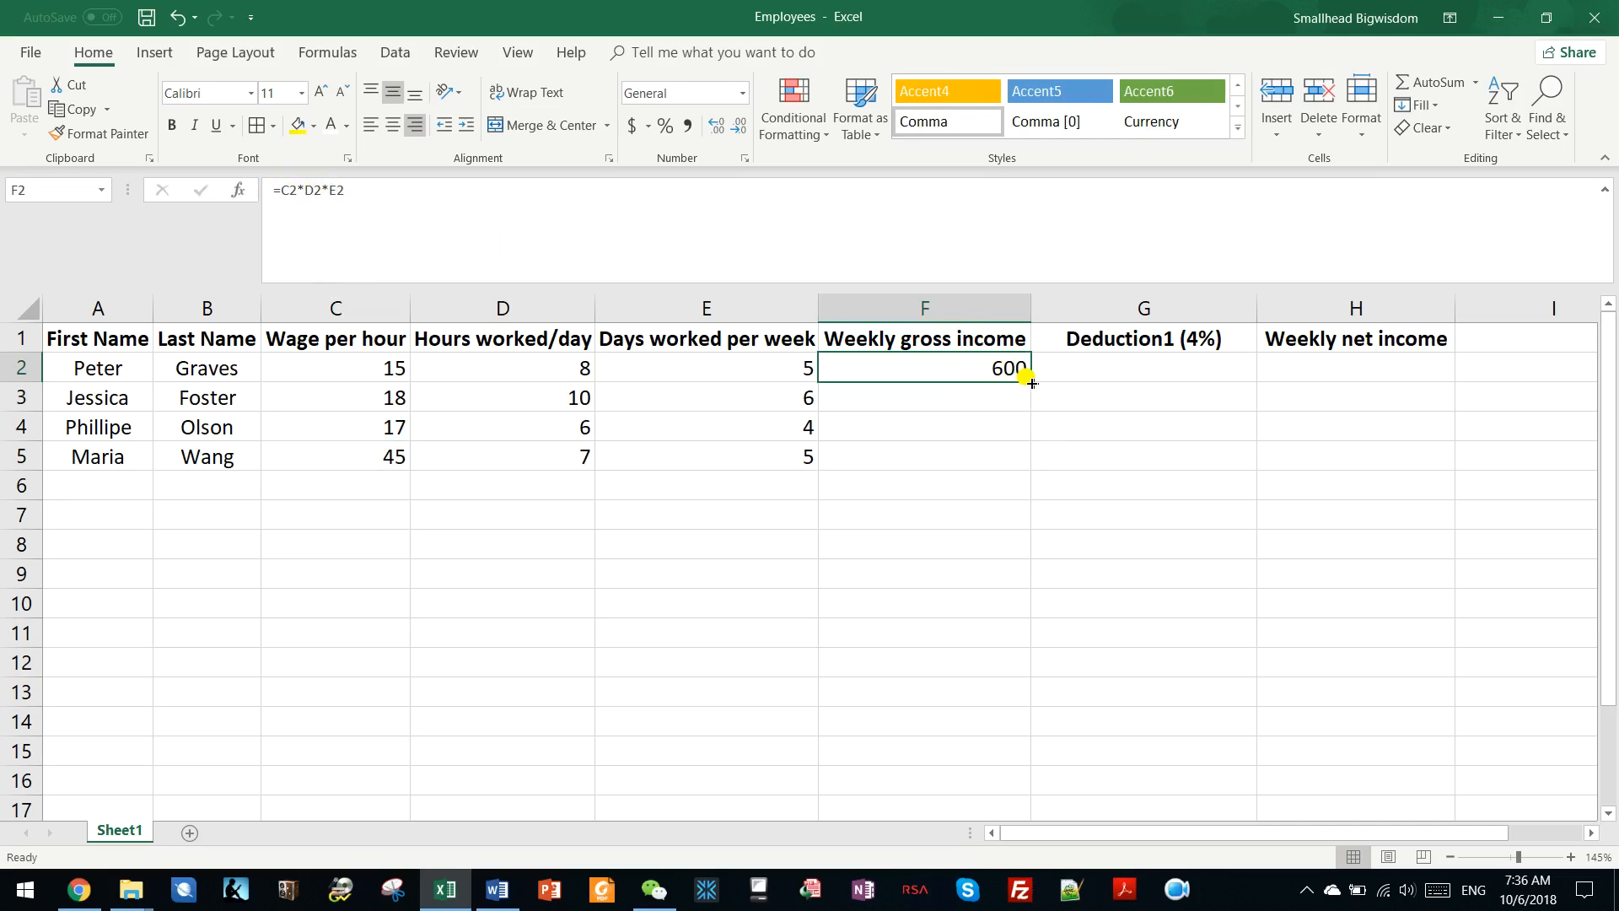
drag(1032, 382, 1032, 383)
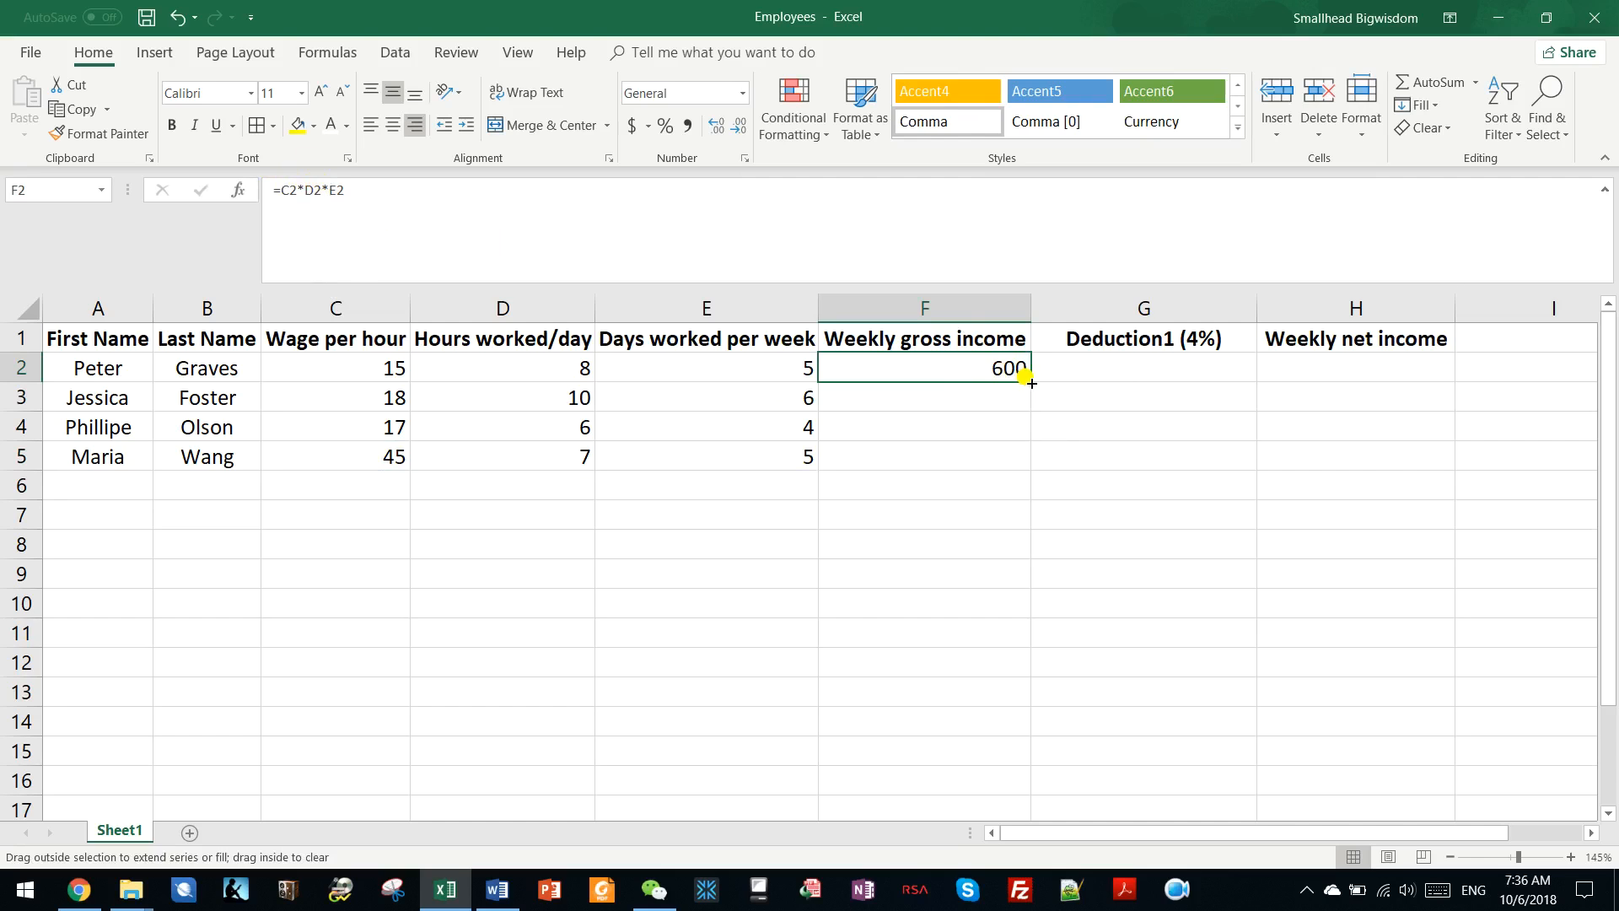
drag(1032, 388, 1024, 462)
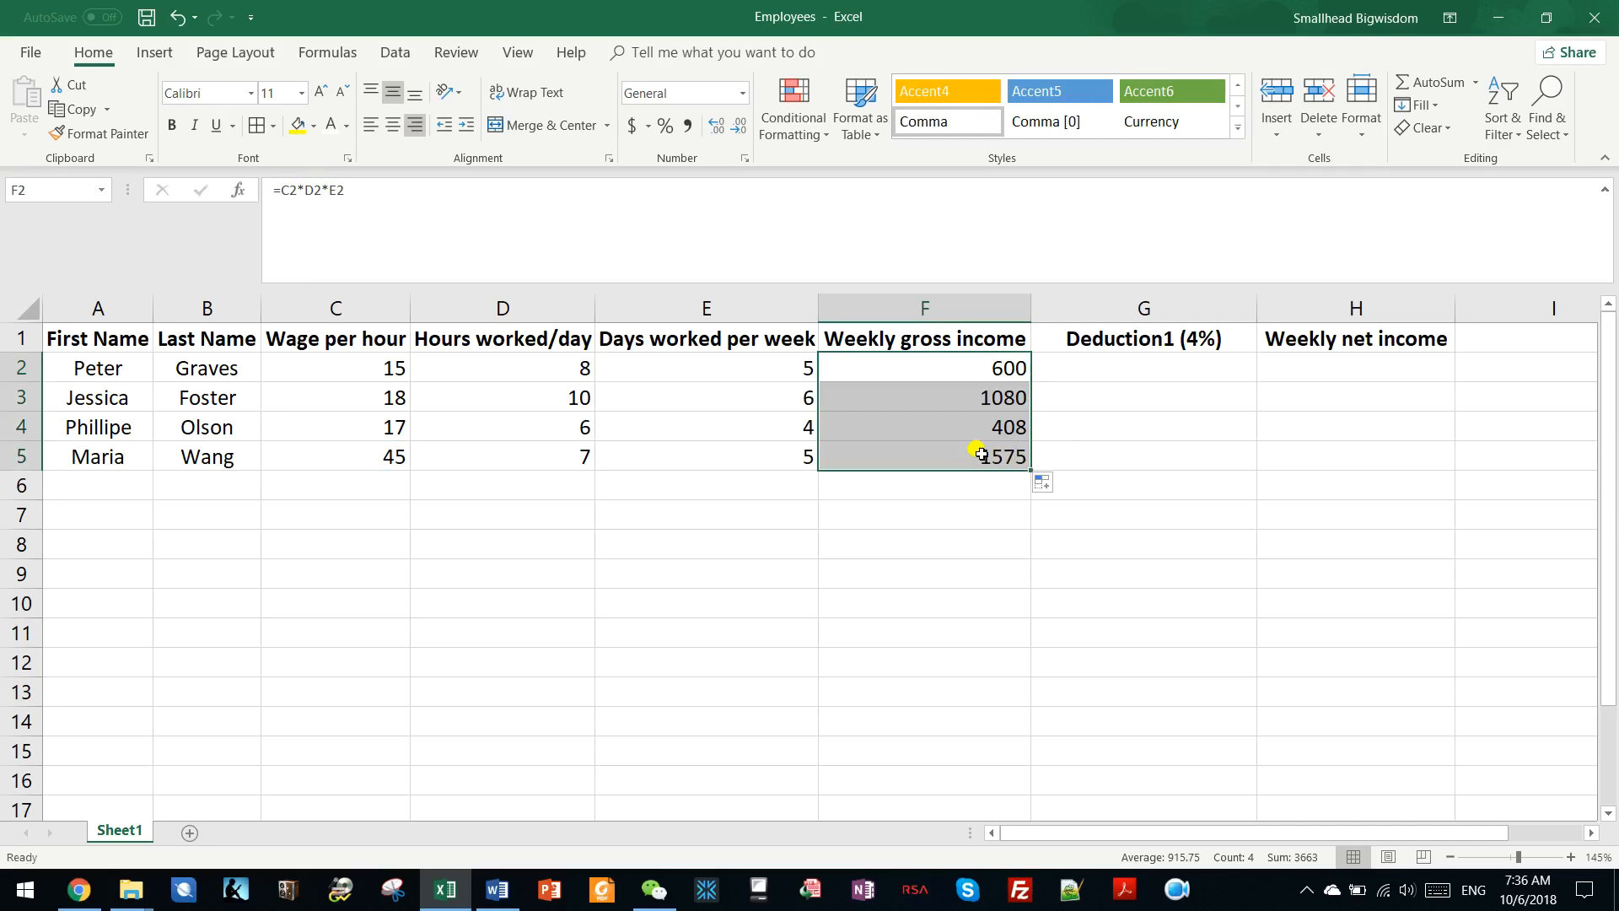
click(983, 456)
key(Up)
key(Up)
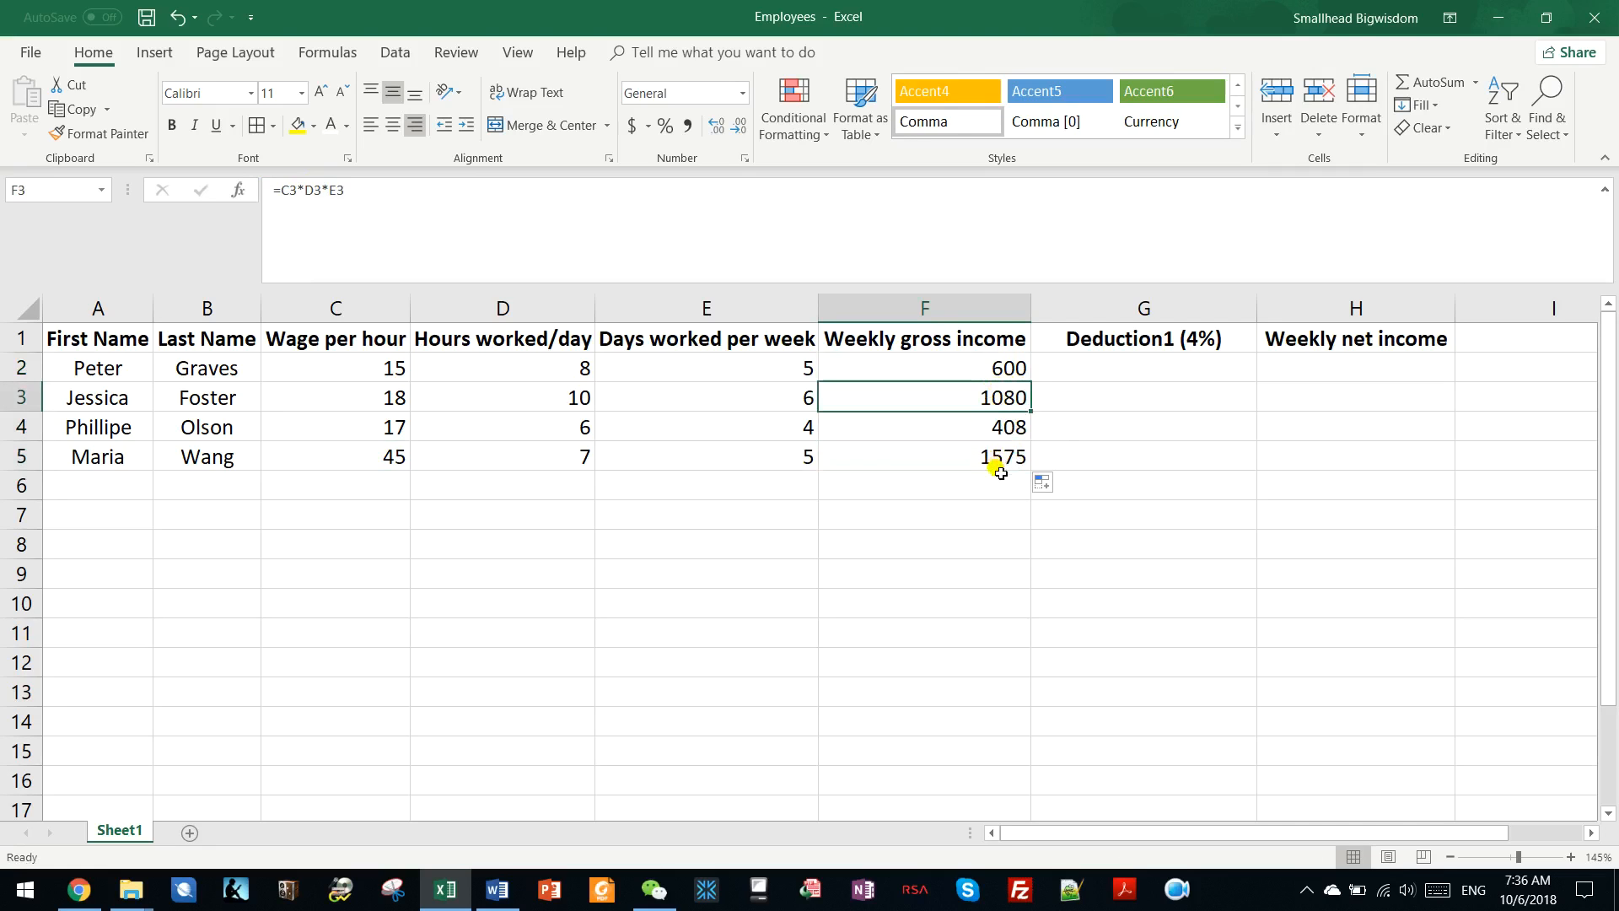
click(1008, 367)
Enter the formula =F2*4% in G2 to calculate the first employee's deduction.
click(1086, 361)
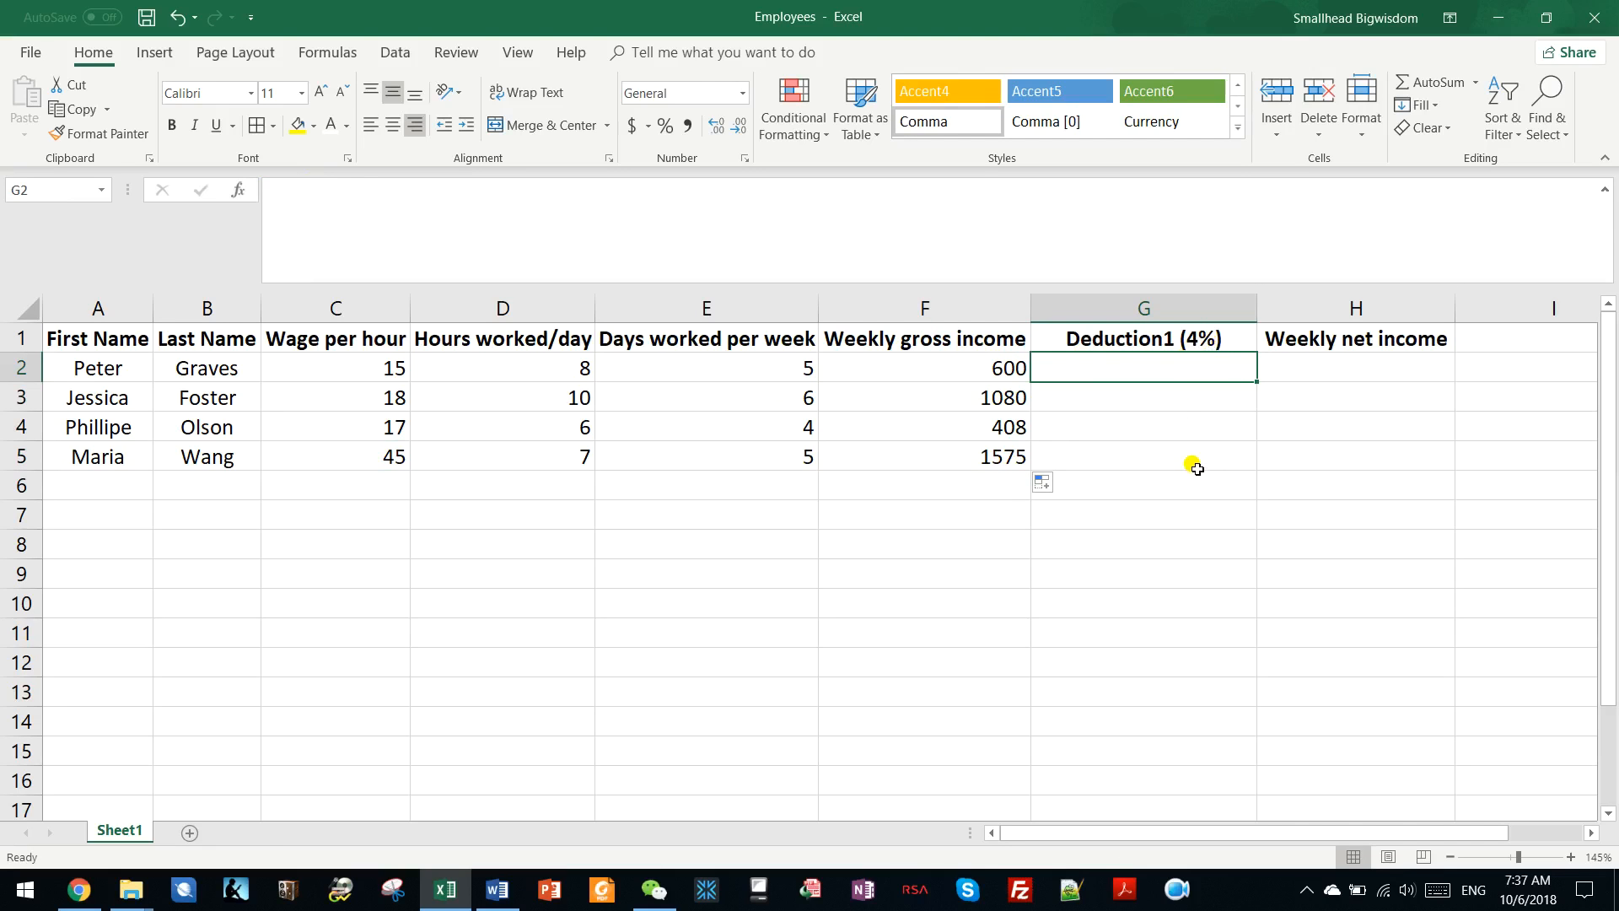
text(=)
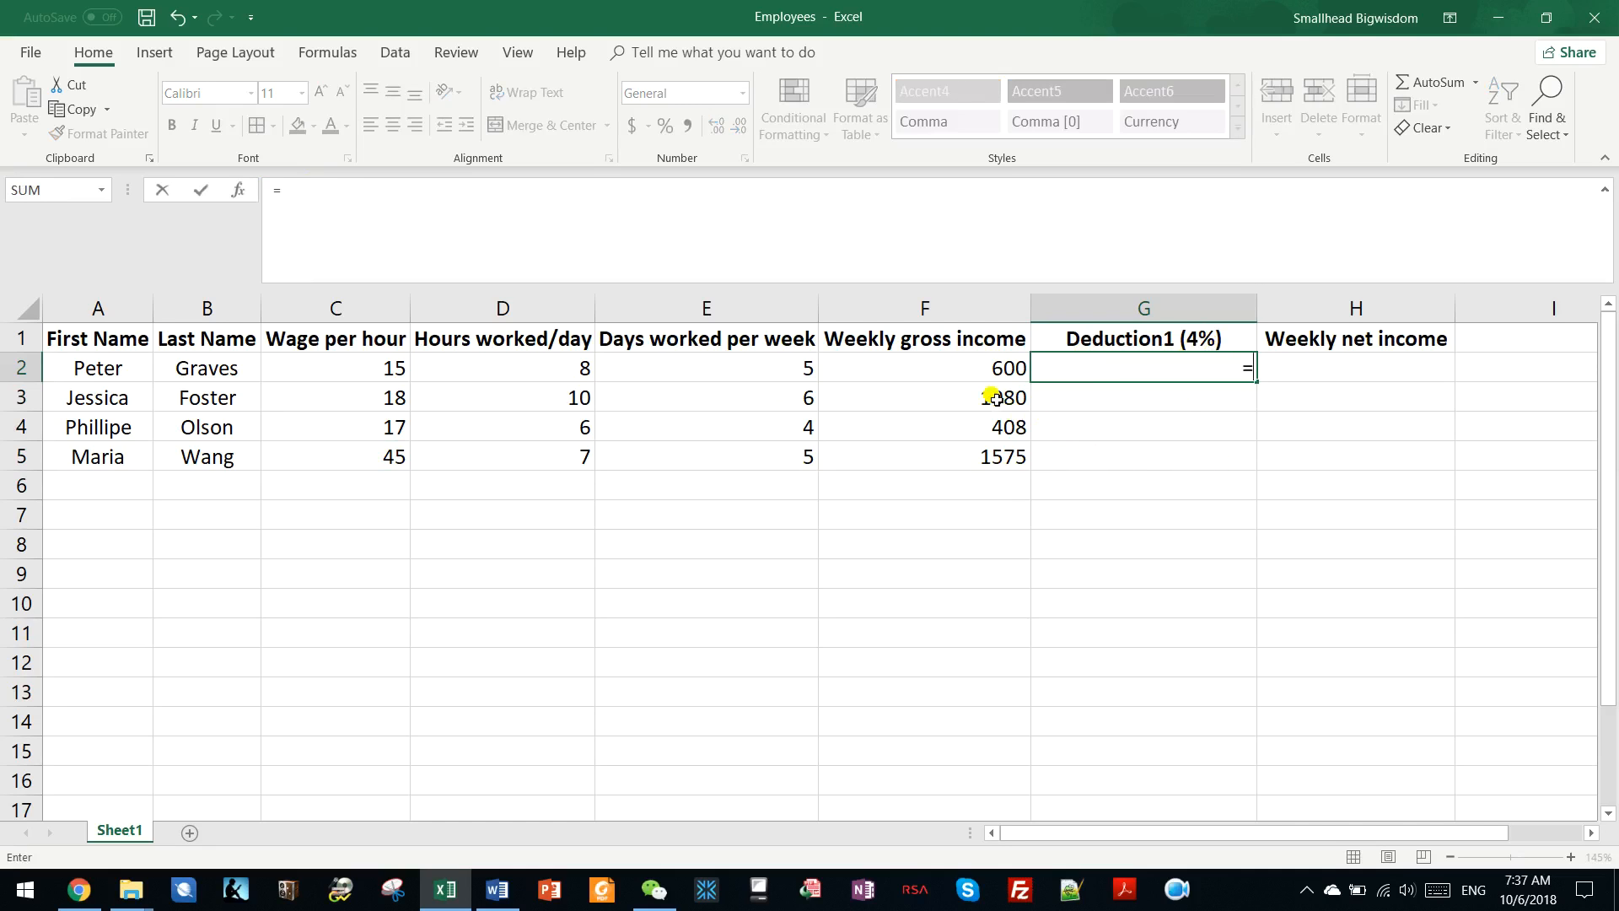
click(973, 371)
text(*)
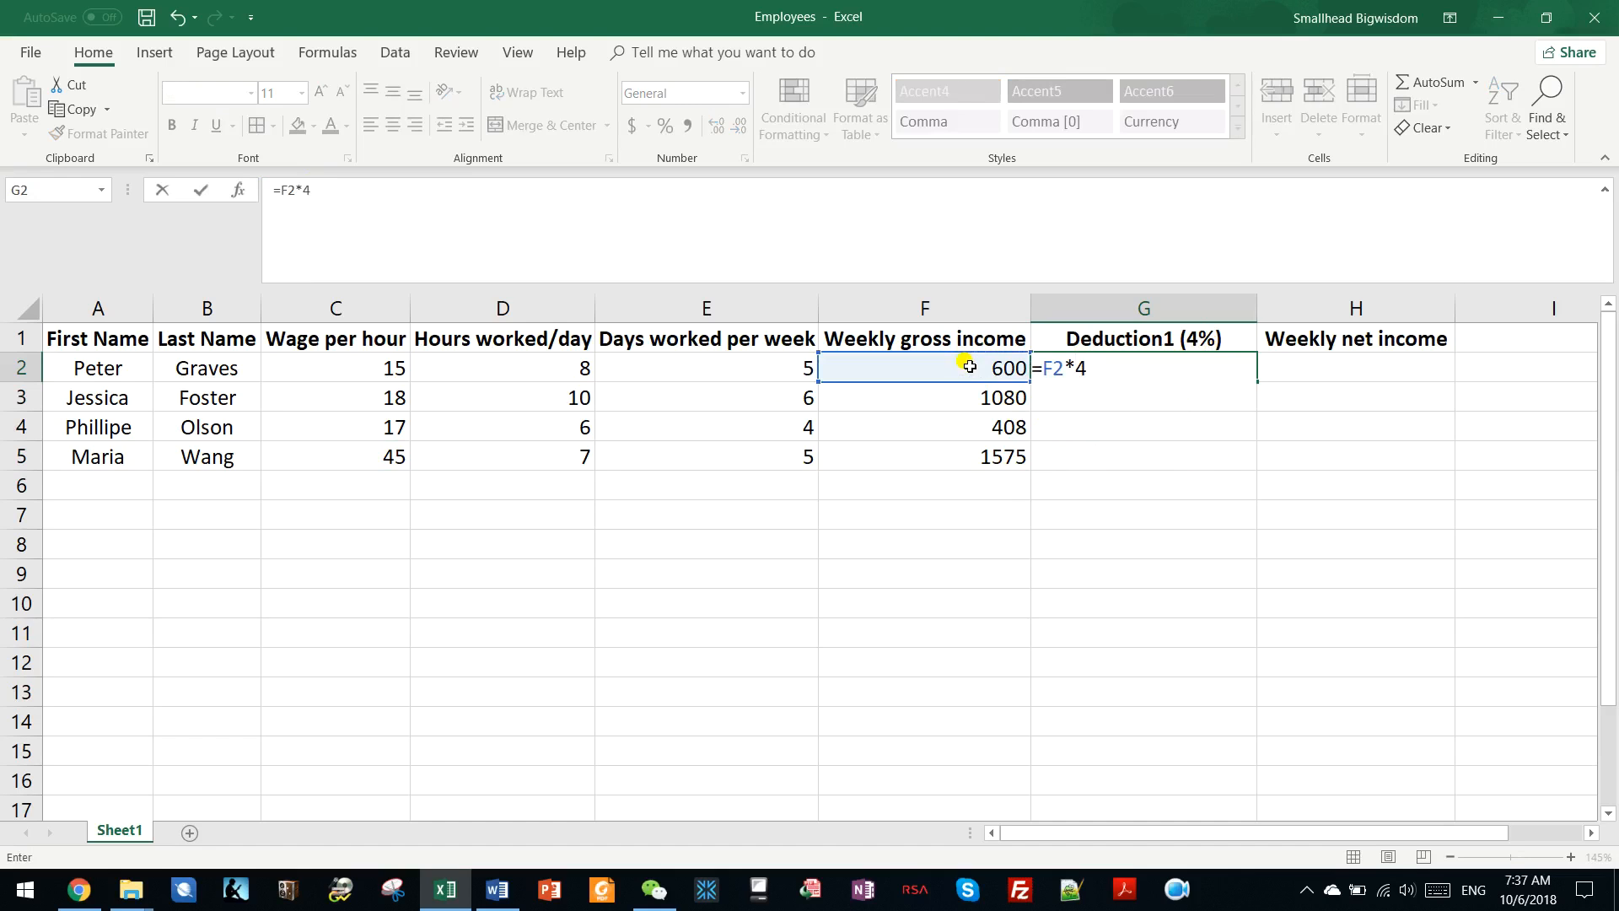
key(Return)
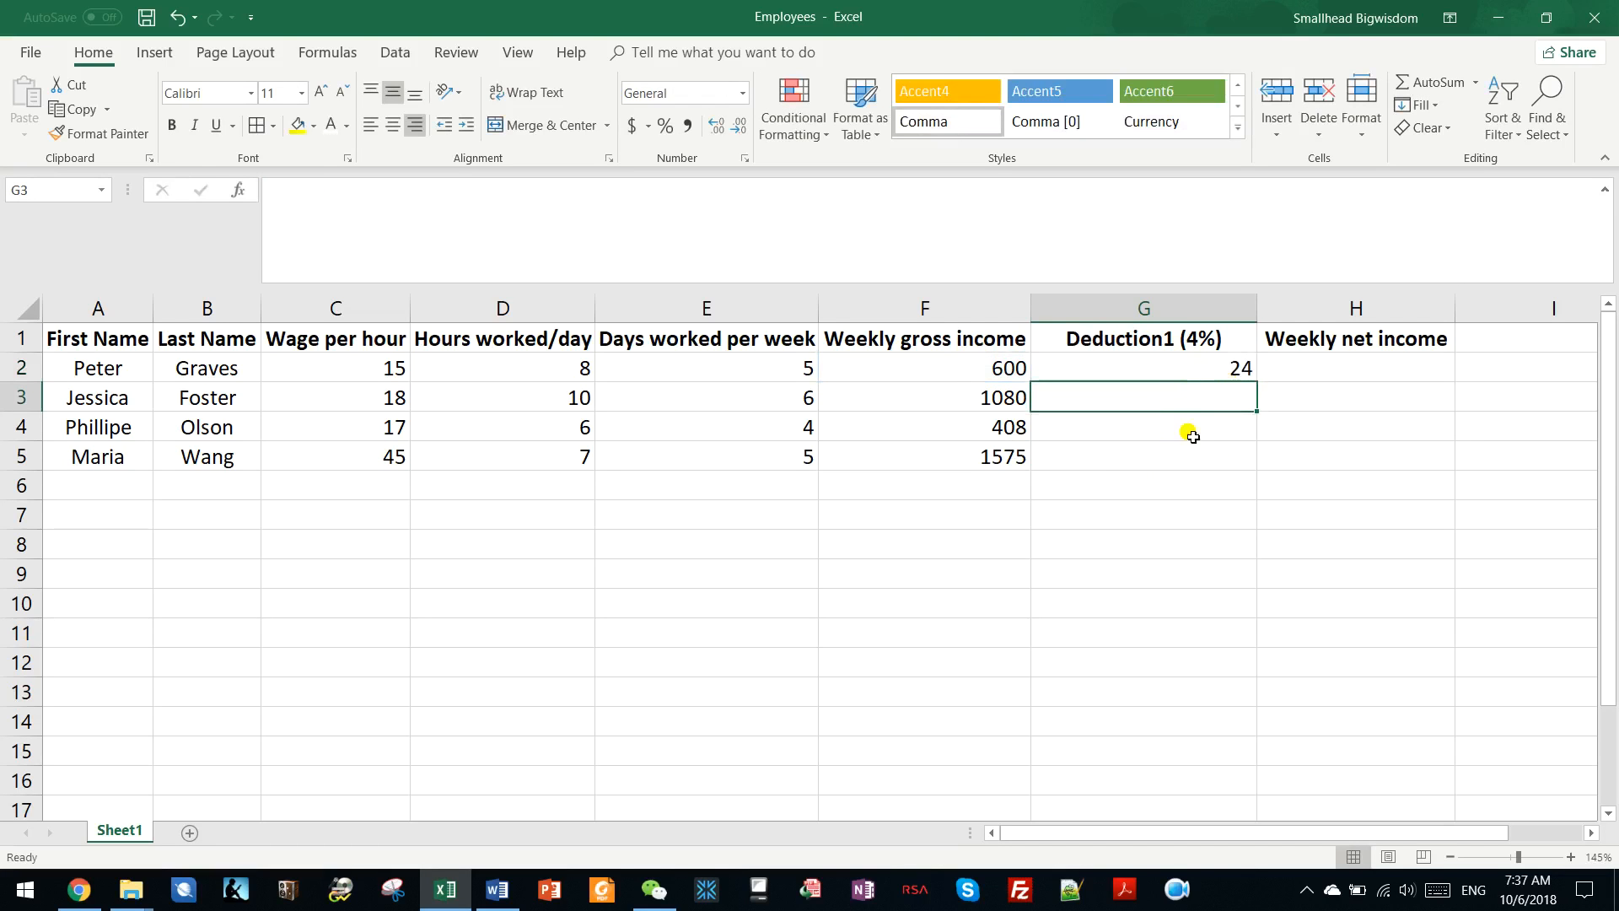
Copy the deduction formula from G2 and paste it into G3:G5.
click(1235, 364)
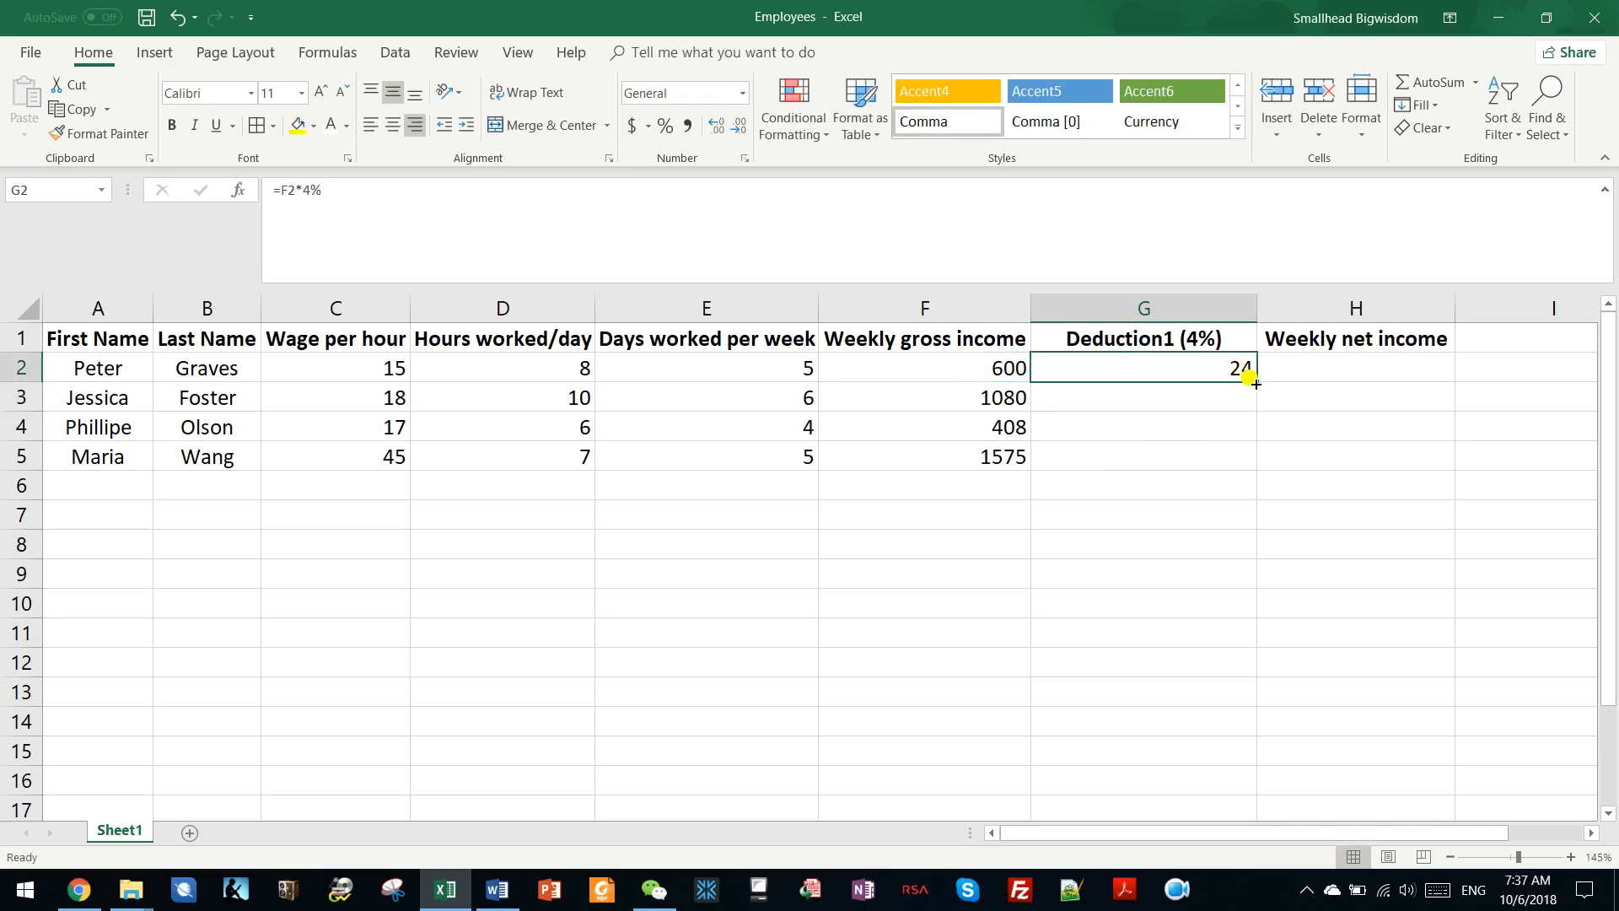
click(78, 110)
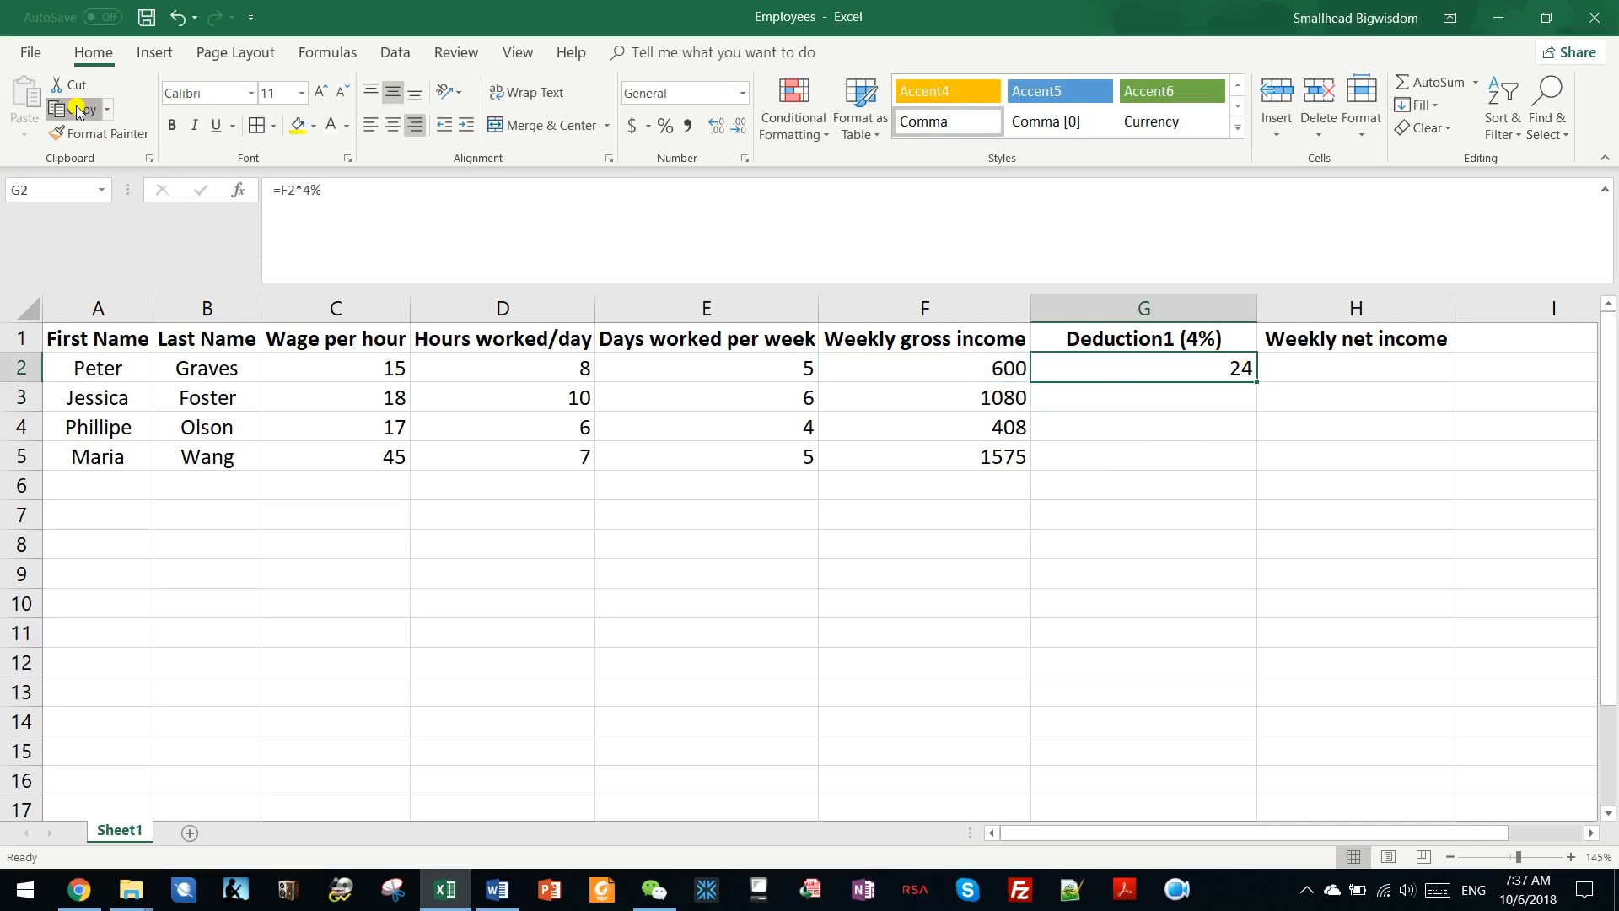
click(77, 110)
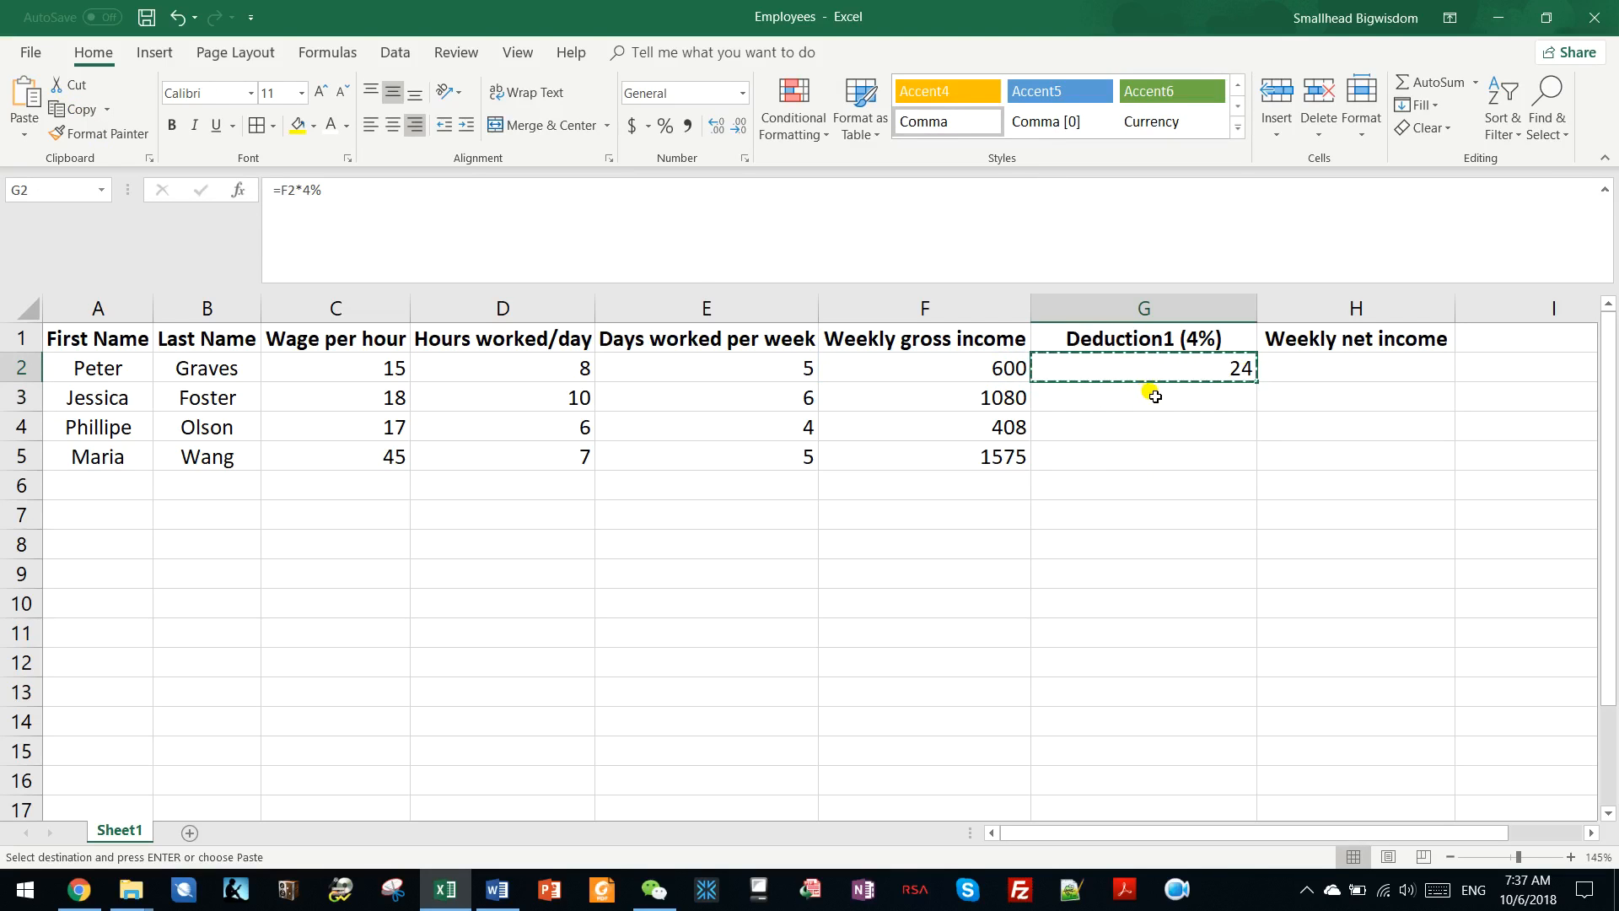
drag(1181, 387, 1185, 455)
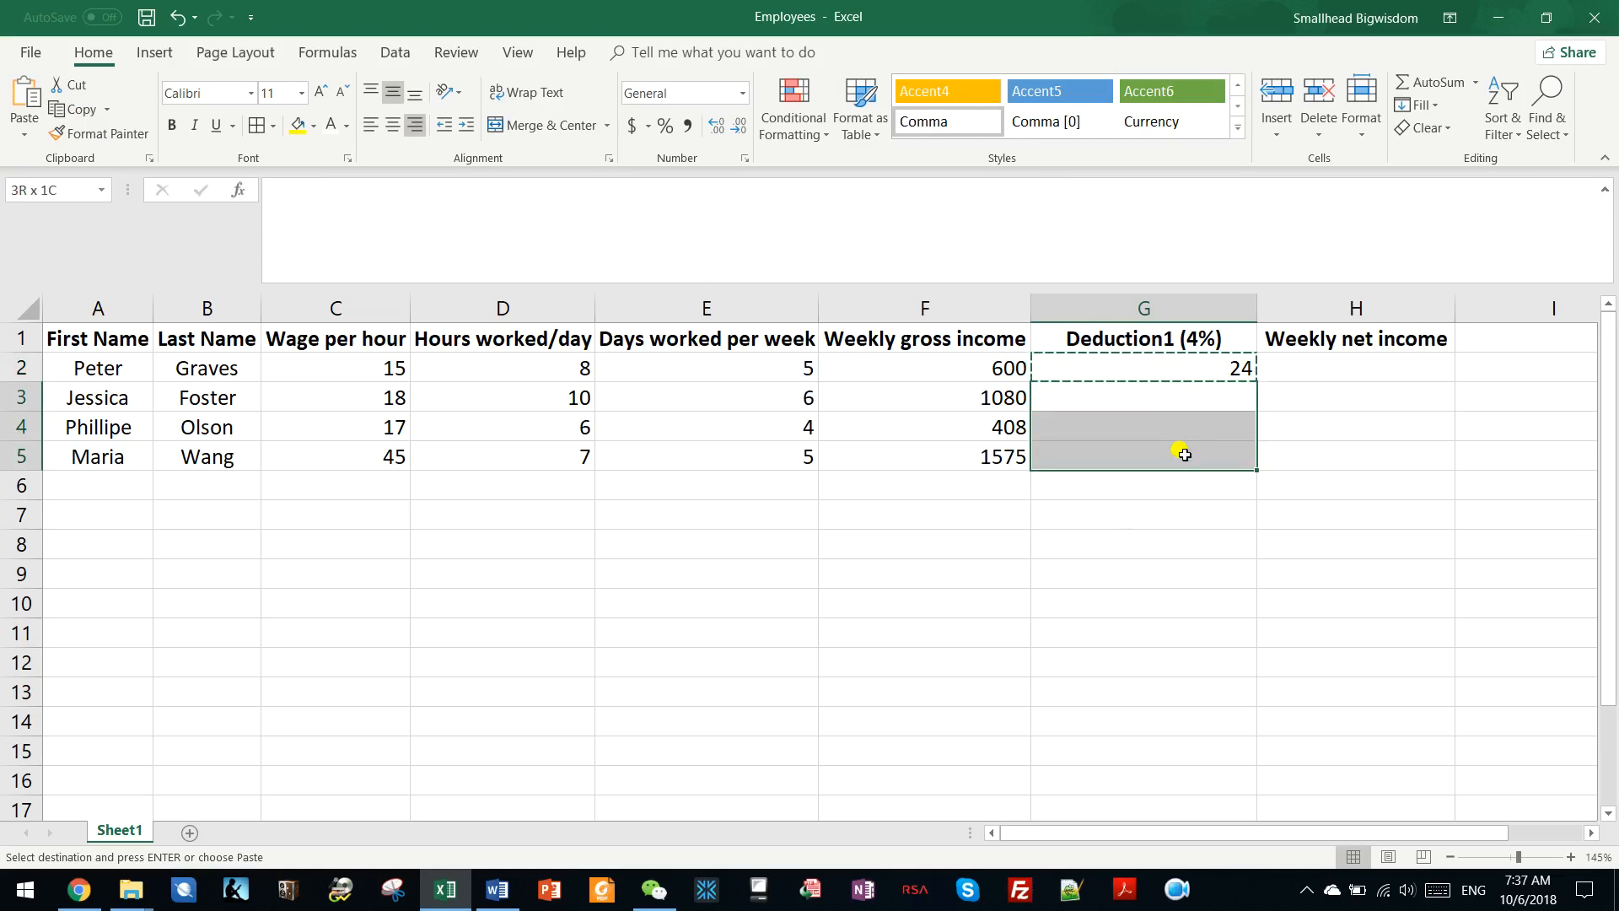
click(18, 96)
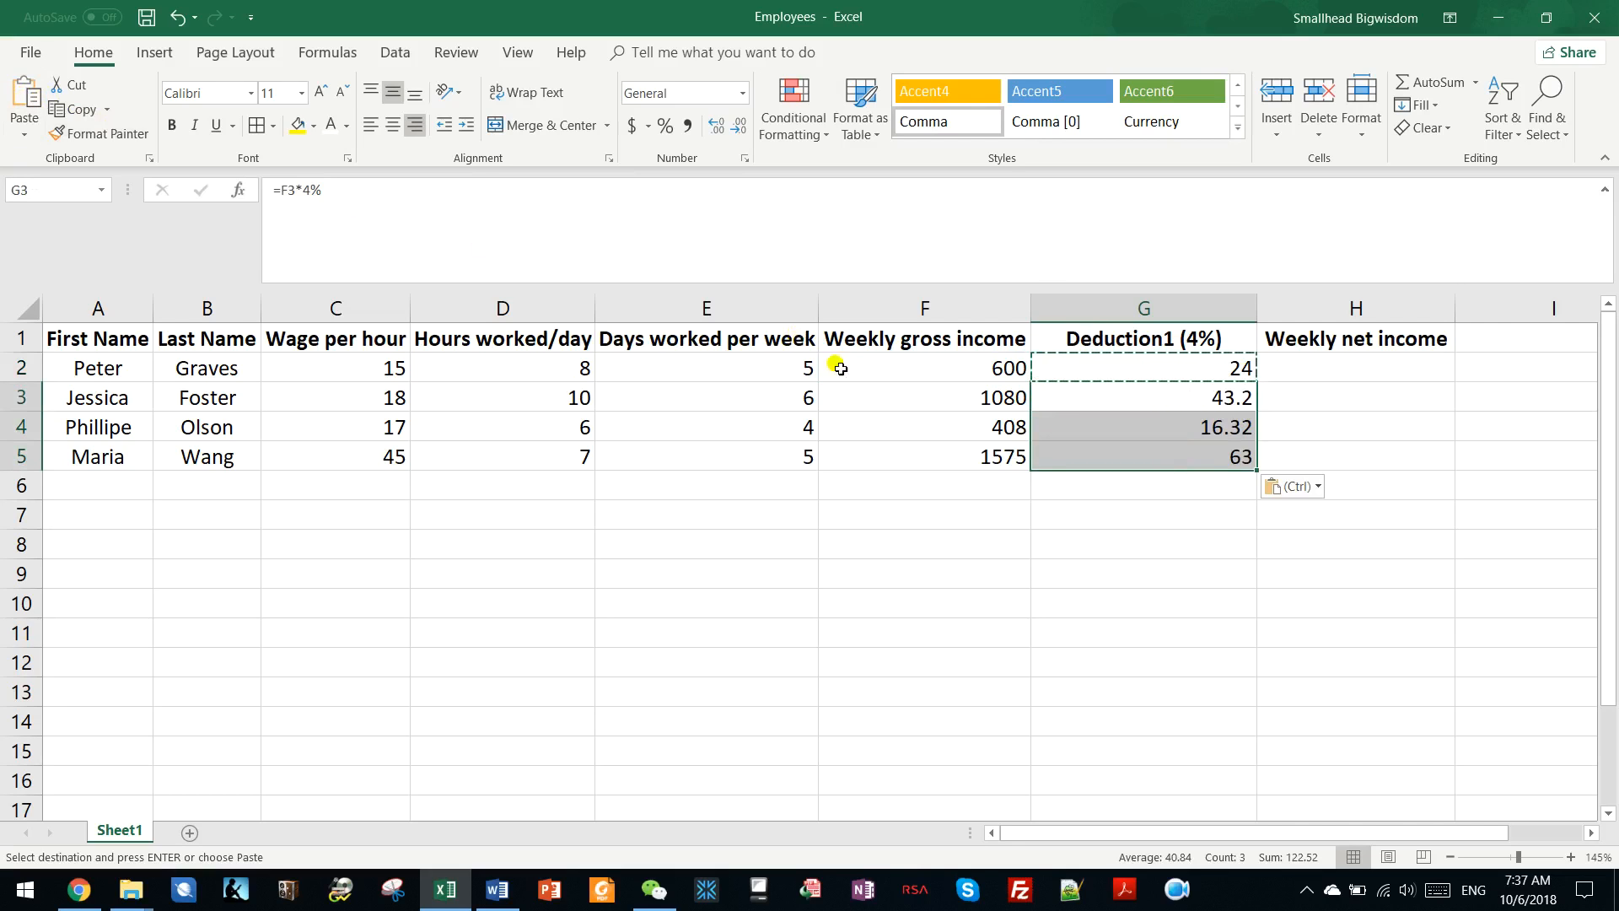
key(Escape)
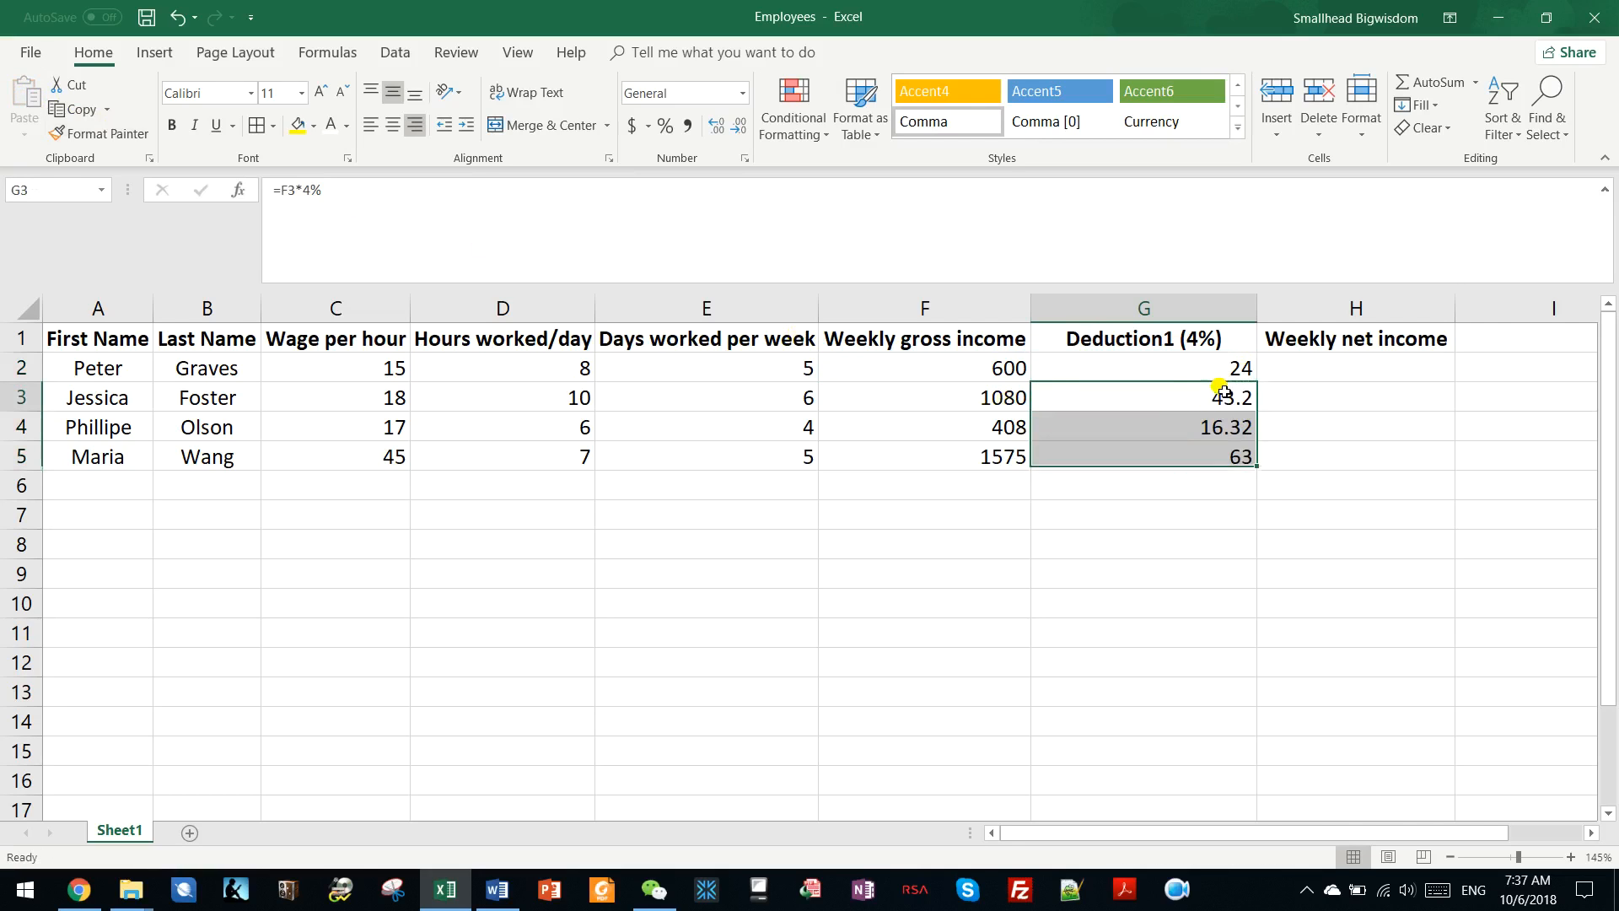
Clear the pasted deduction formulas from G3:G5.
click(1130, 397)
drag(1232, 392, 1229, 445)
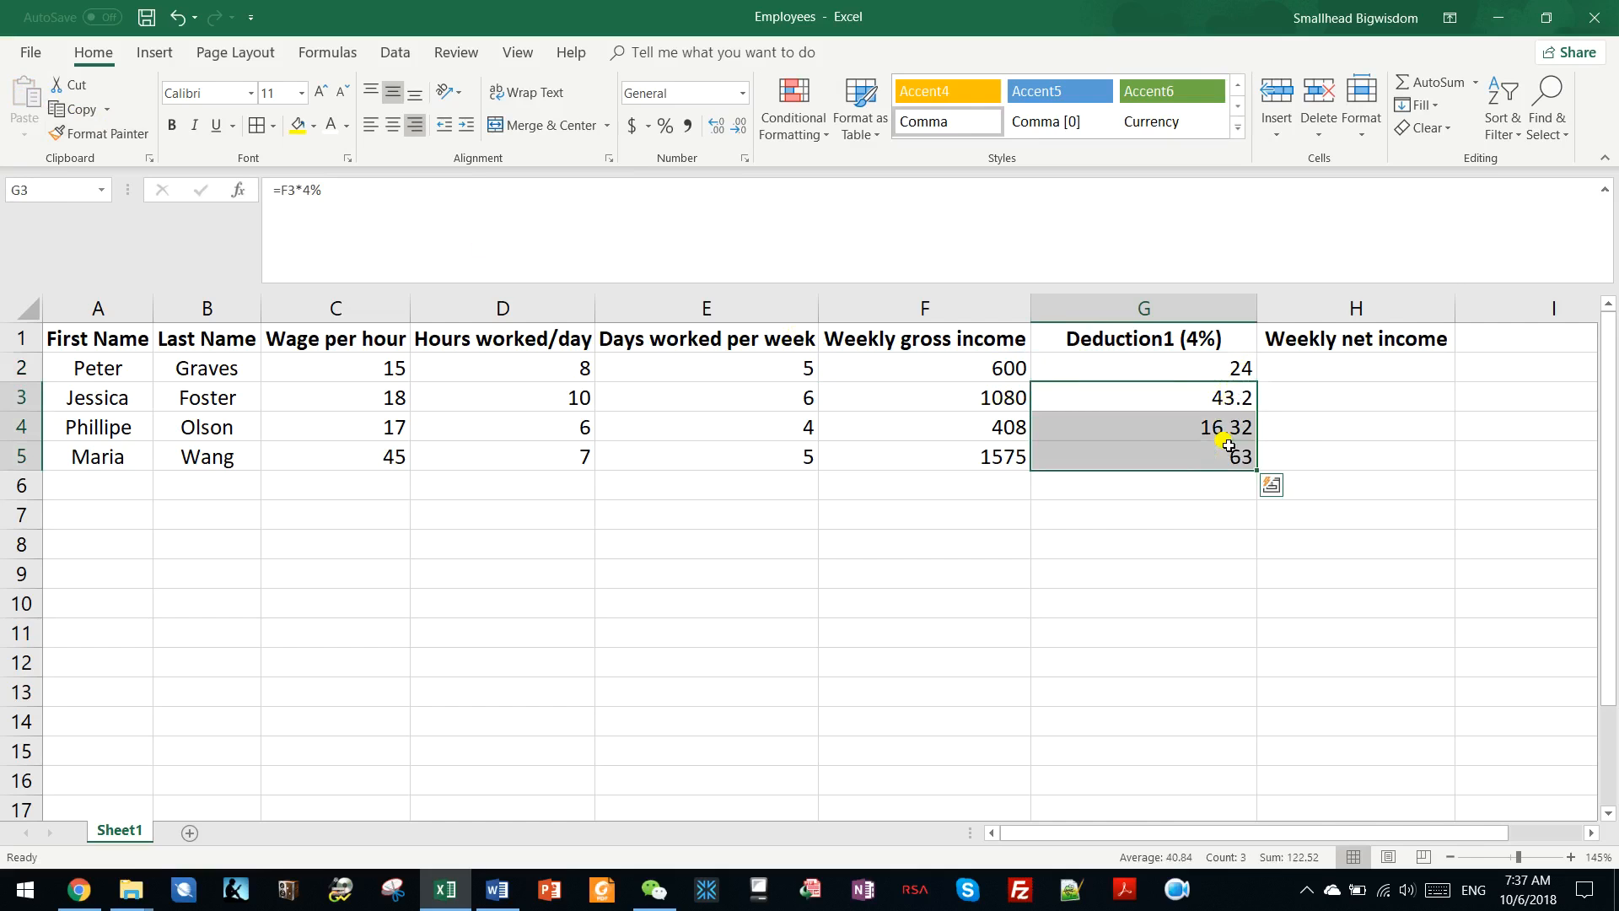
key(Delete)
Fill the deduction formula from G2 down through G5 and check the formula in G3.
click(1236, 368)
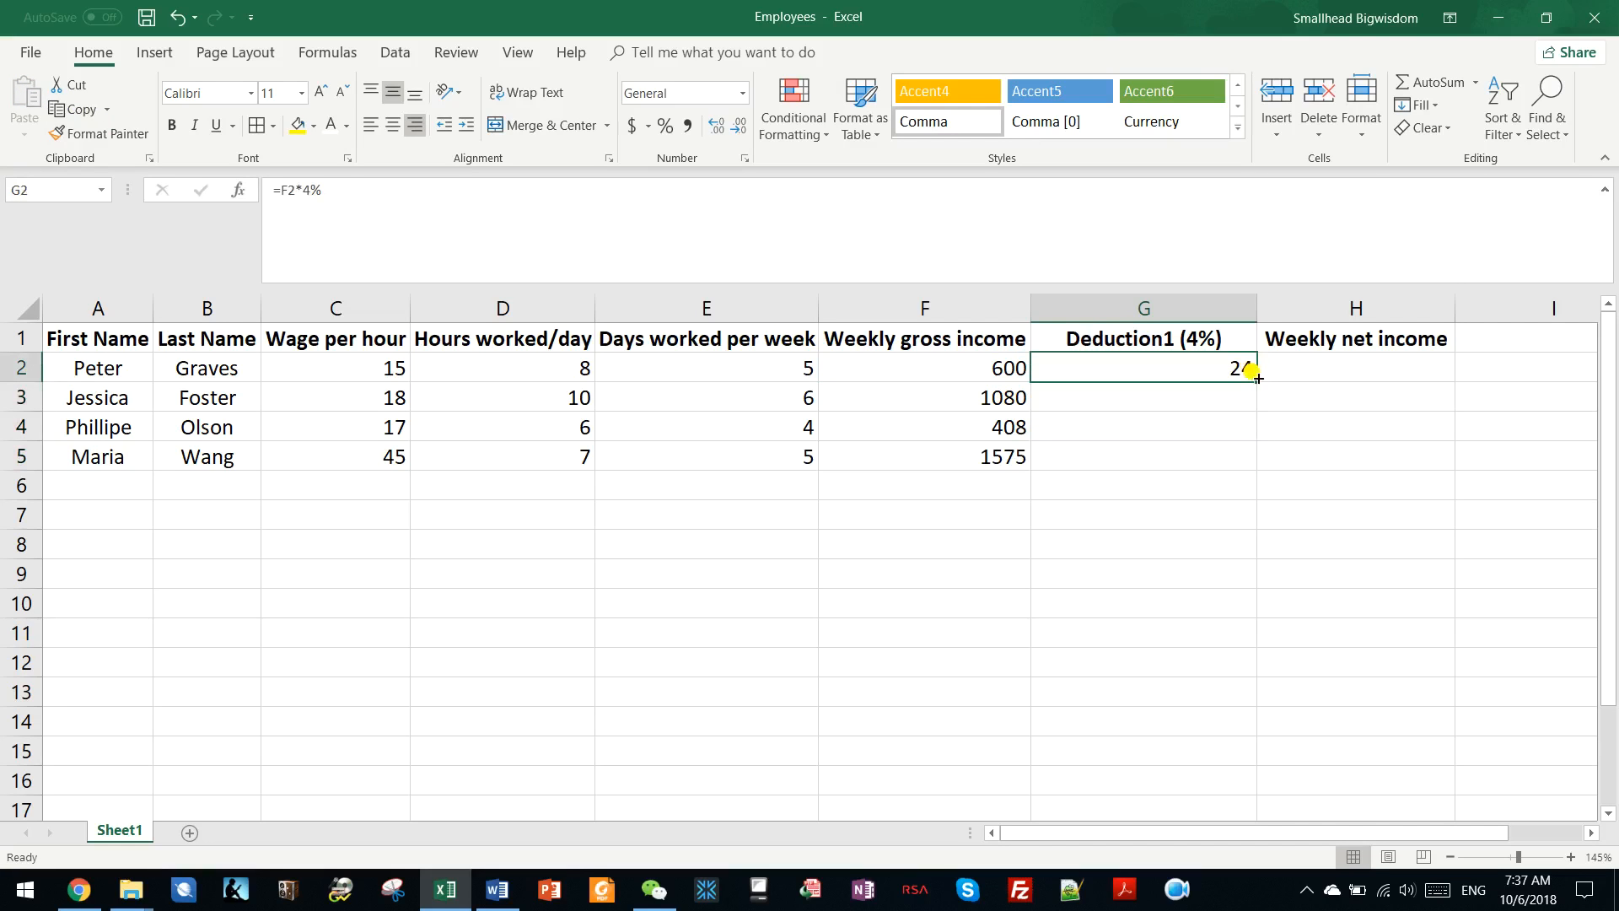
drag(1257, 388, 1257, 459)
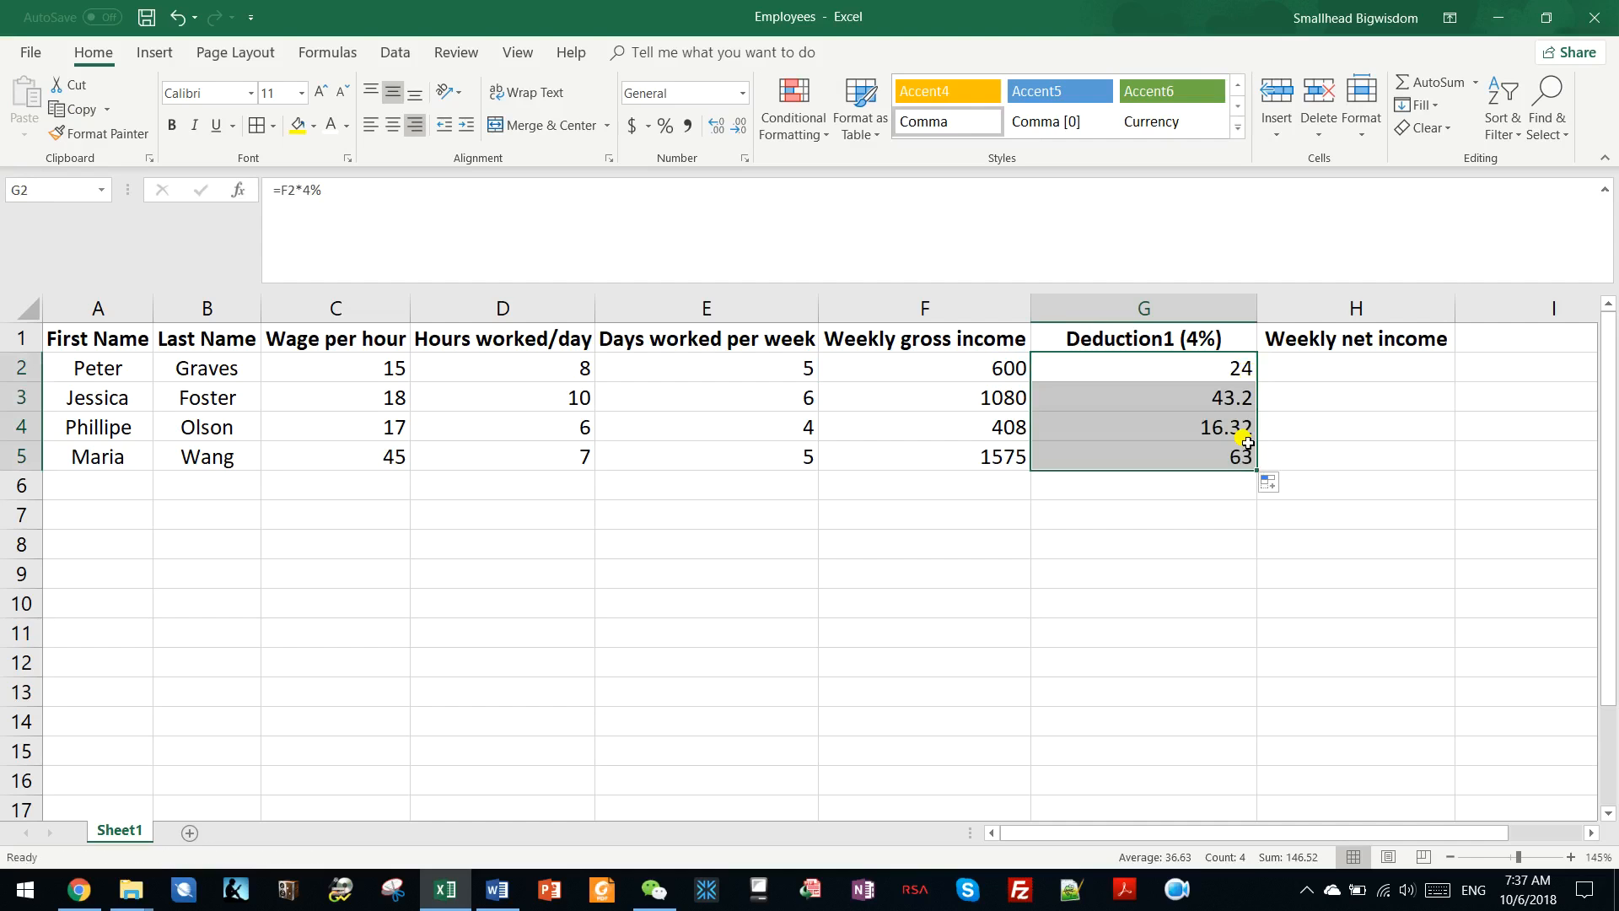
click(1140, 397)
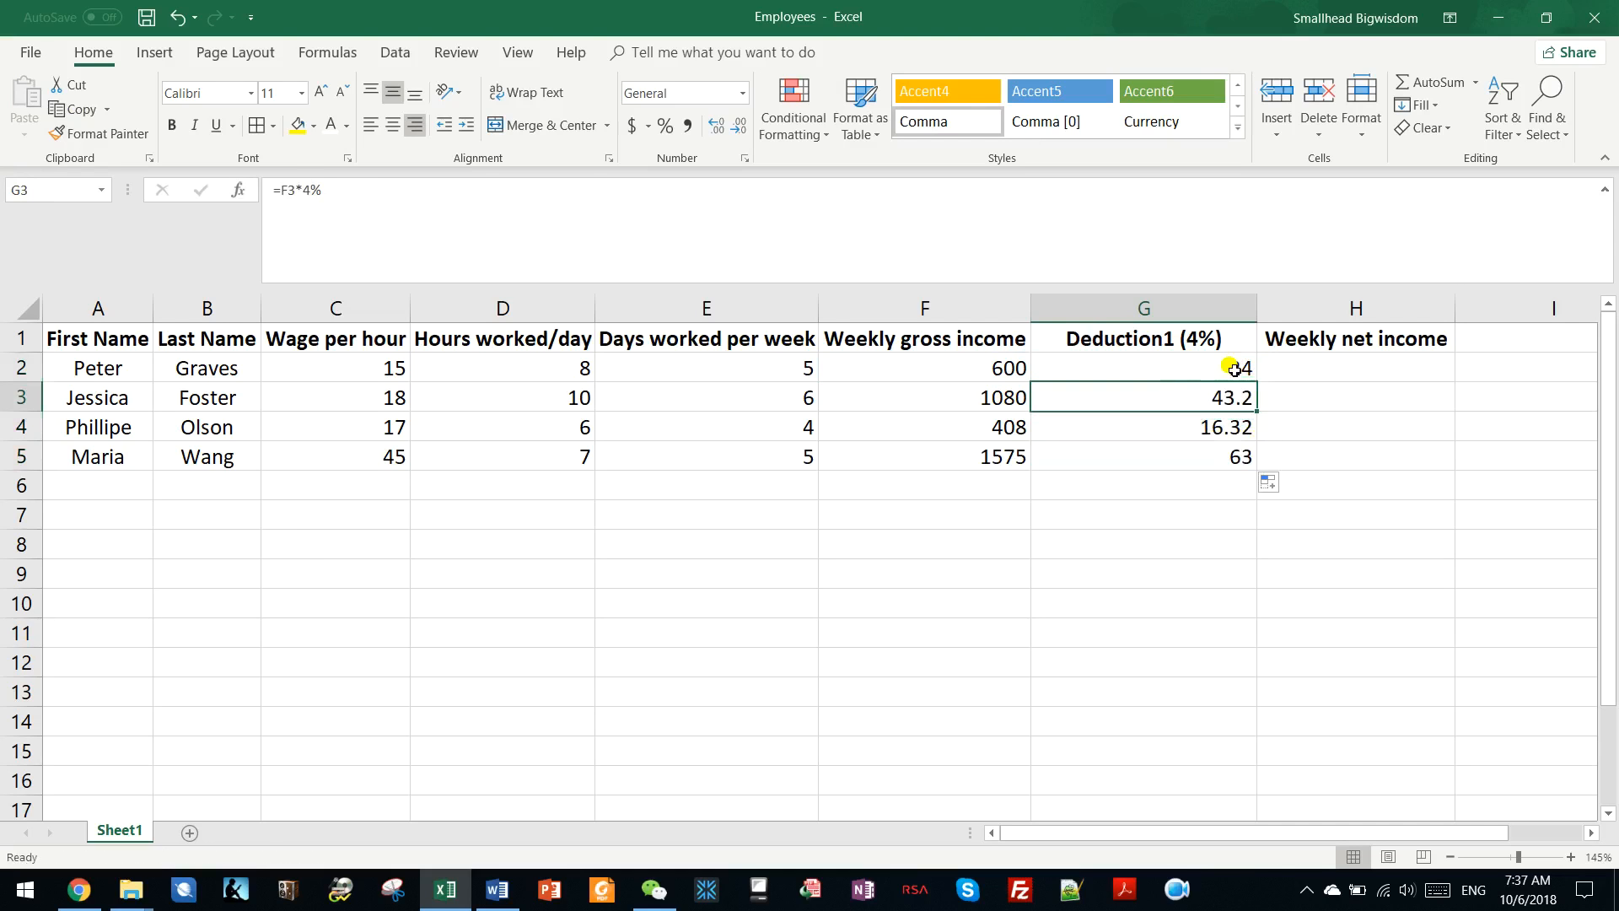
click(1202, 338)
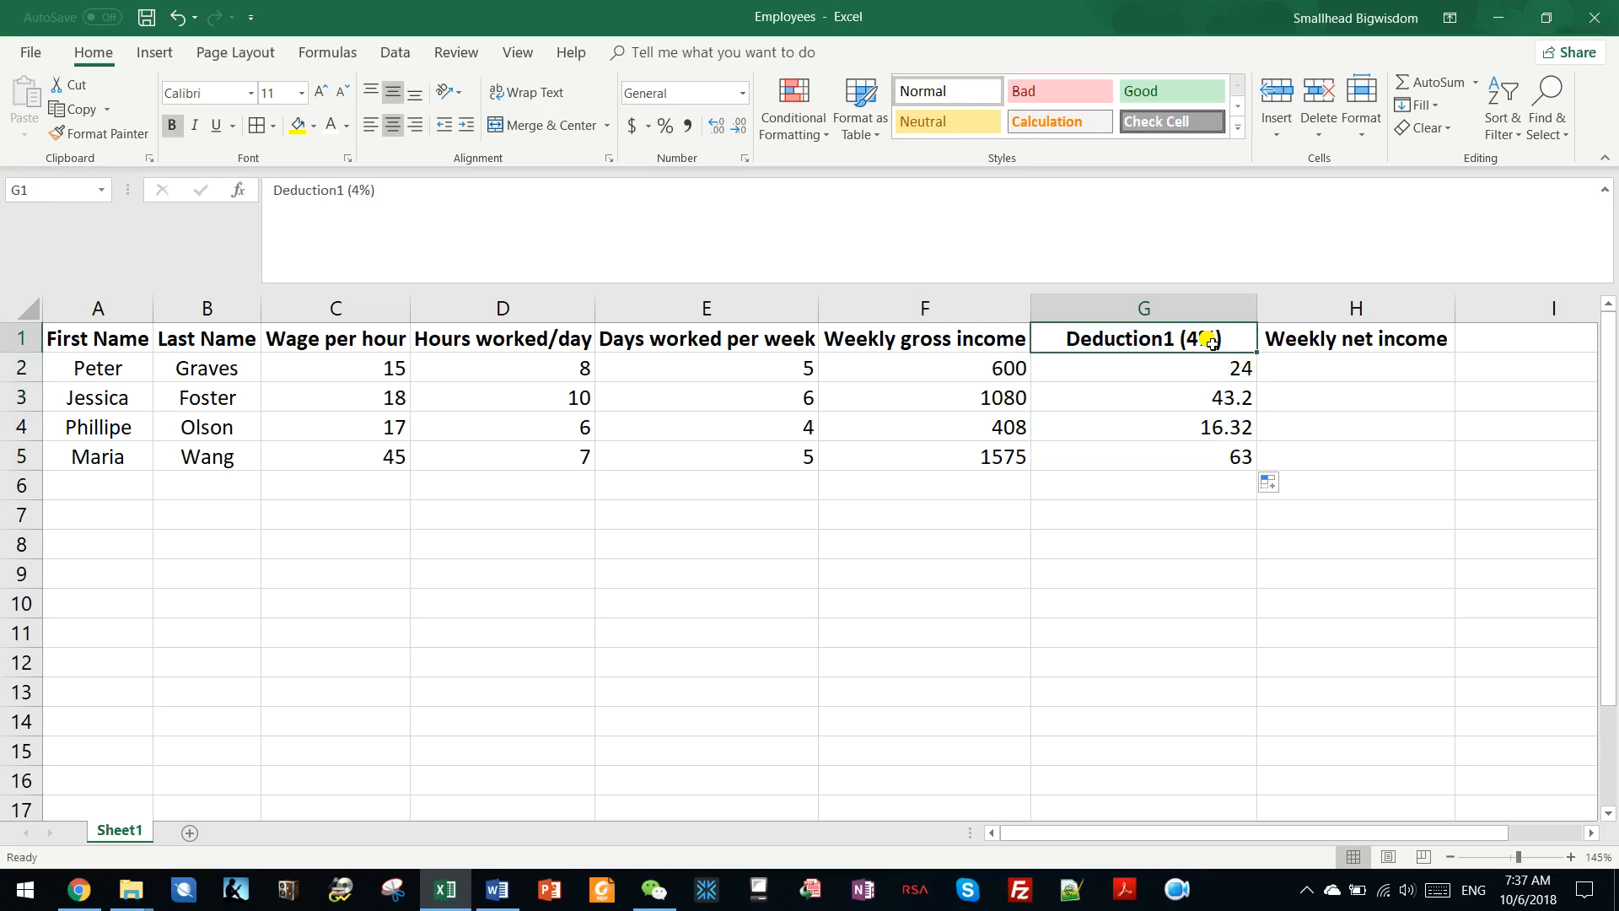
Enter the formula =F2-G2 in H2 to calculate the first employee's weekly net income.
click(1326, 368)
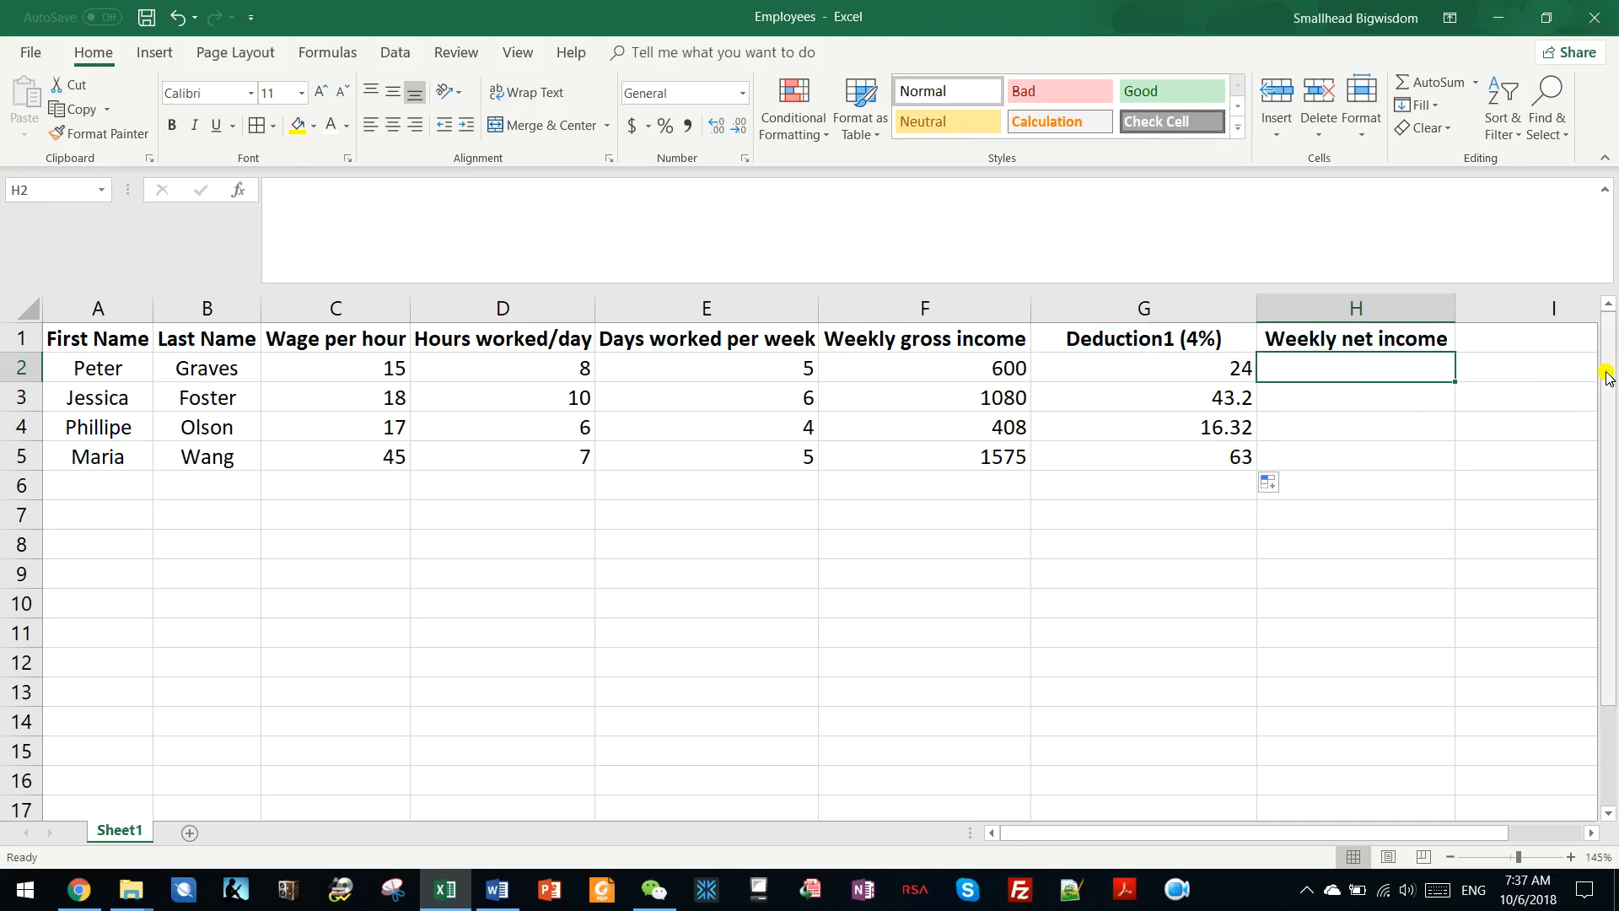
text(=)
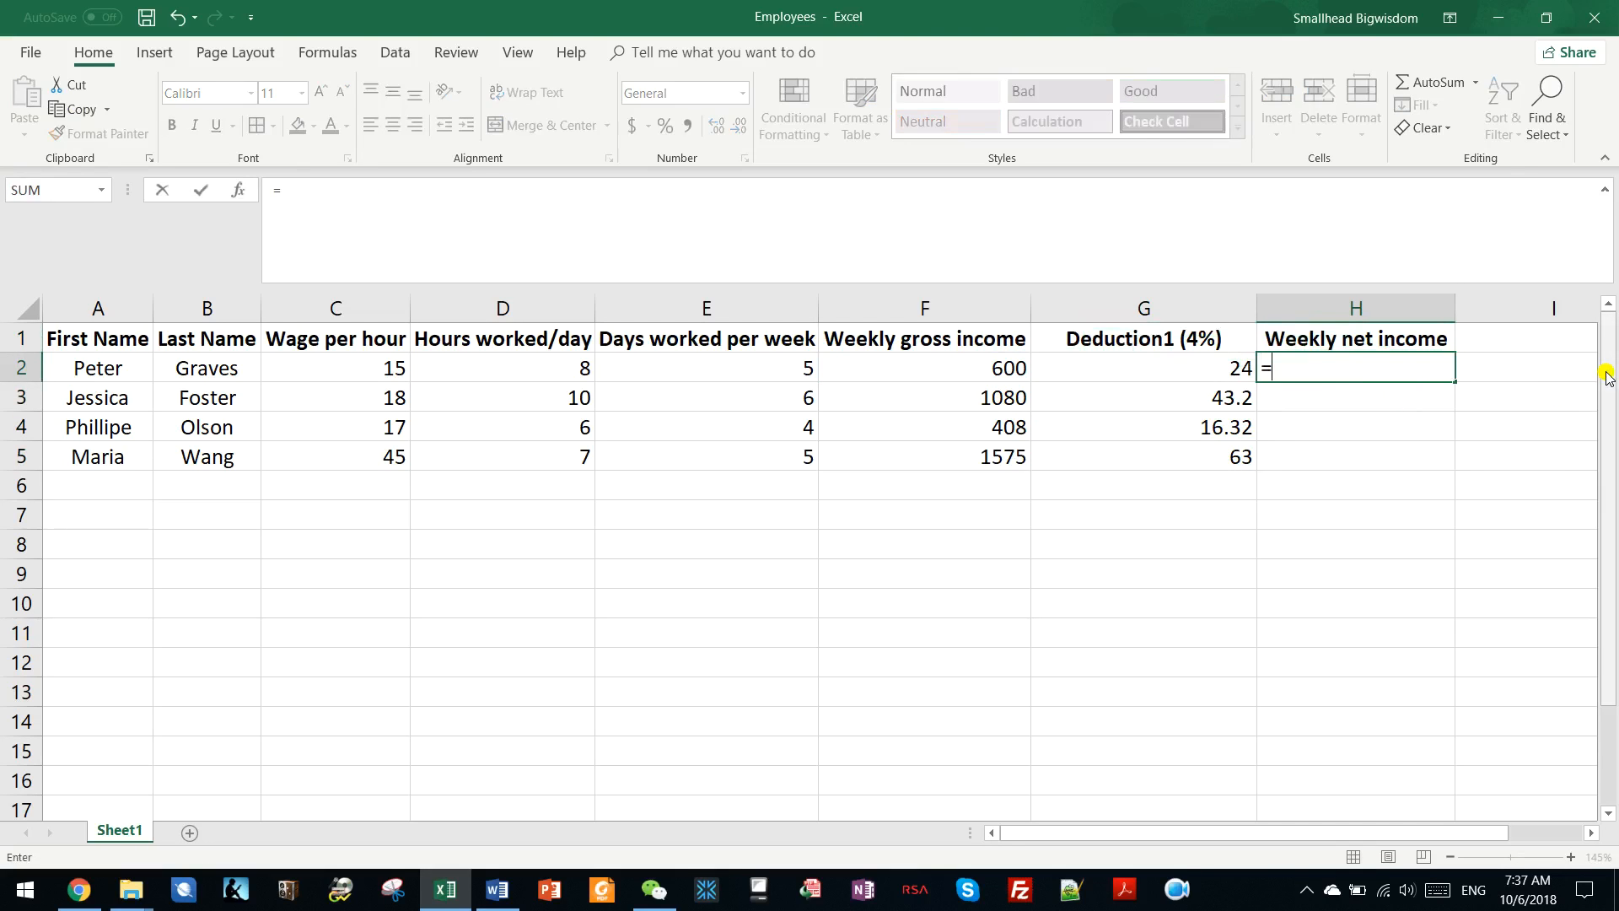
click(971, 369)
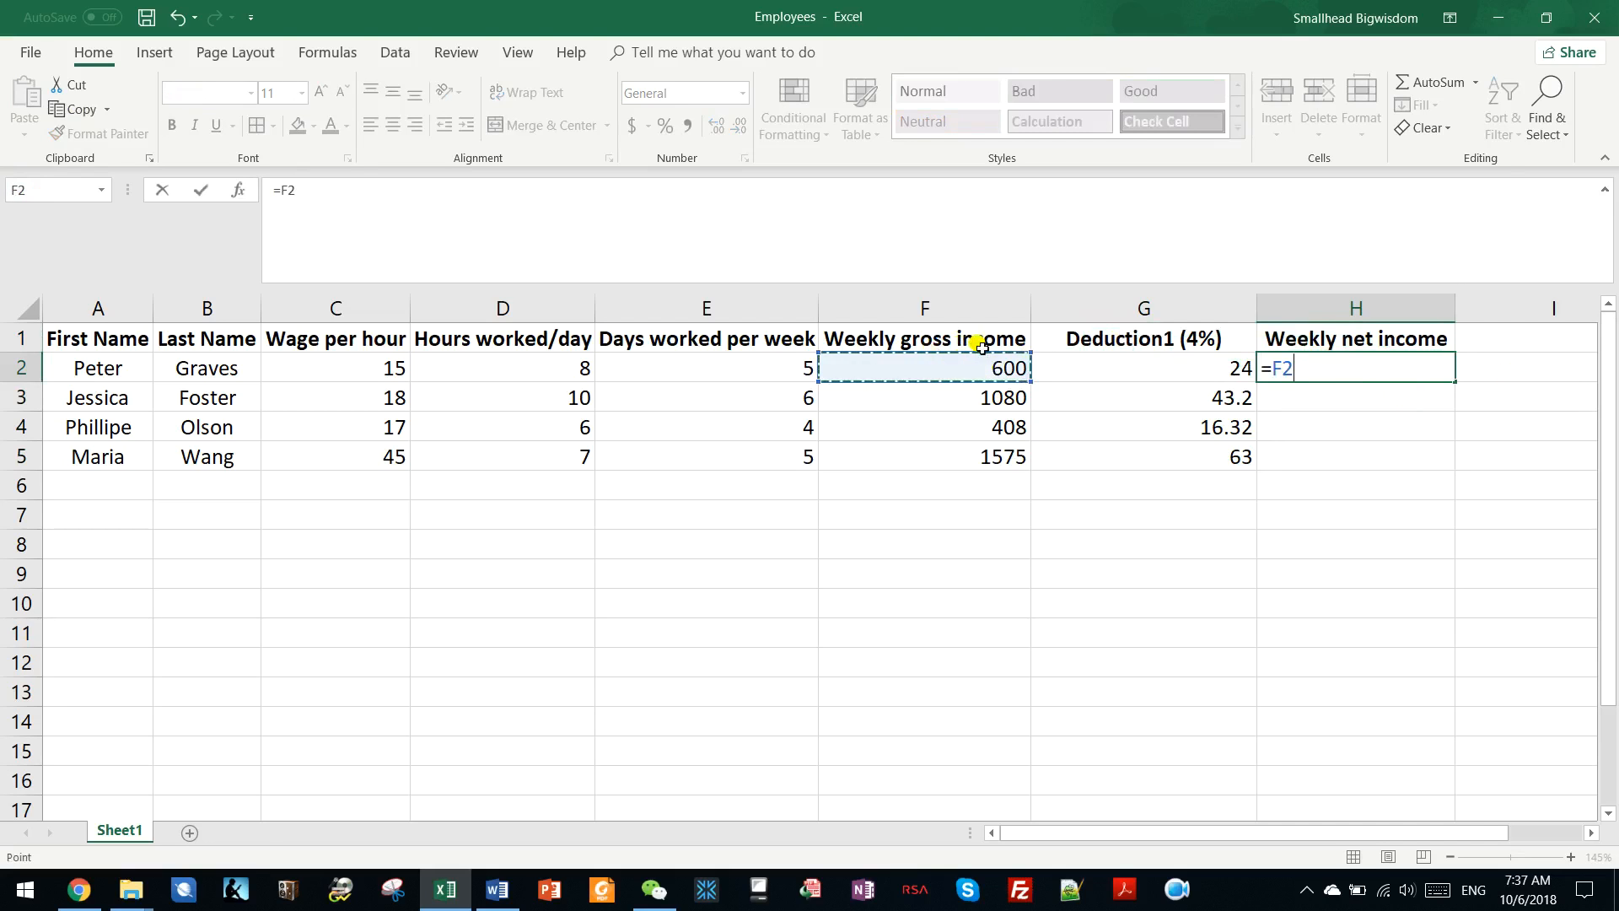
text(-)
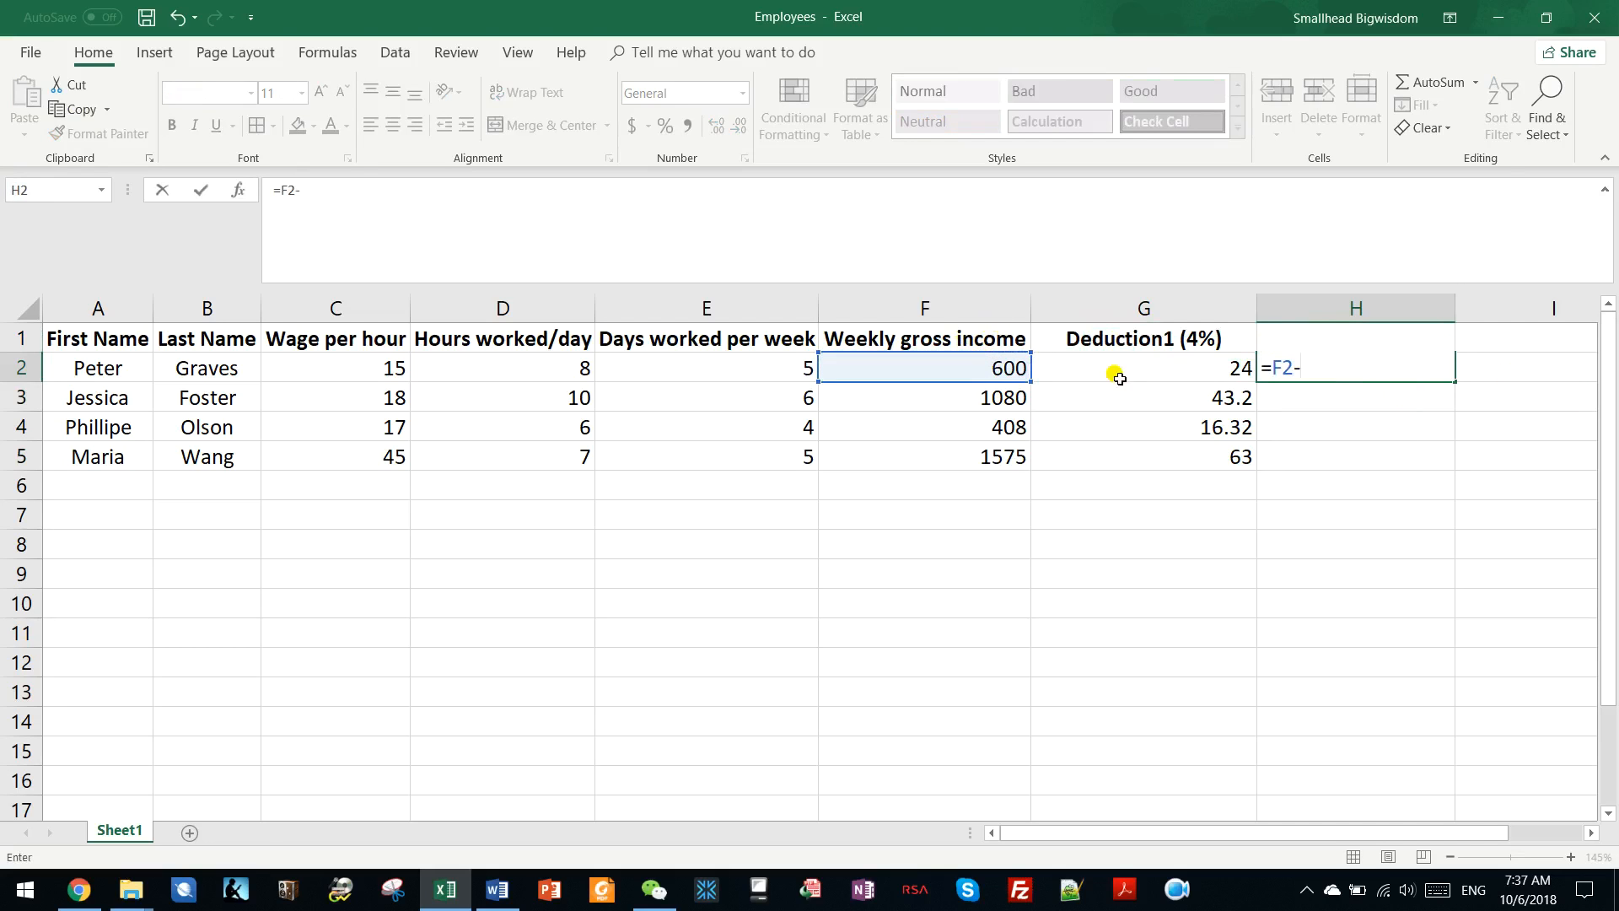
click(1230, 366)
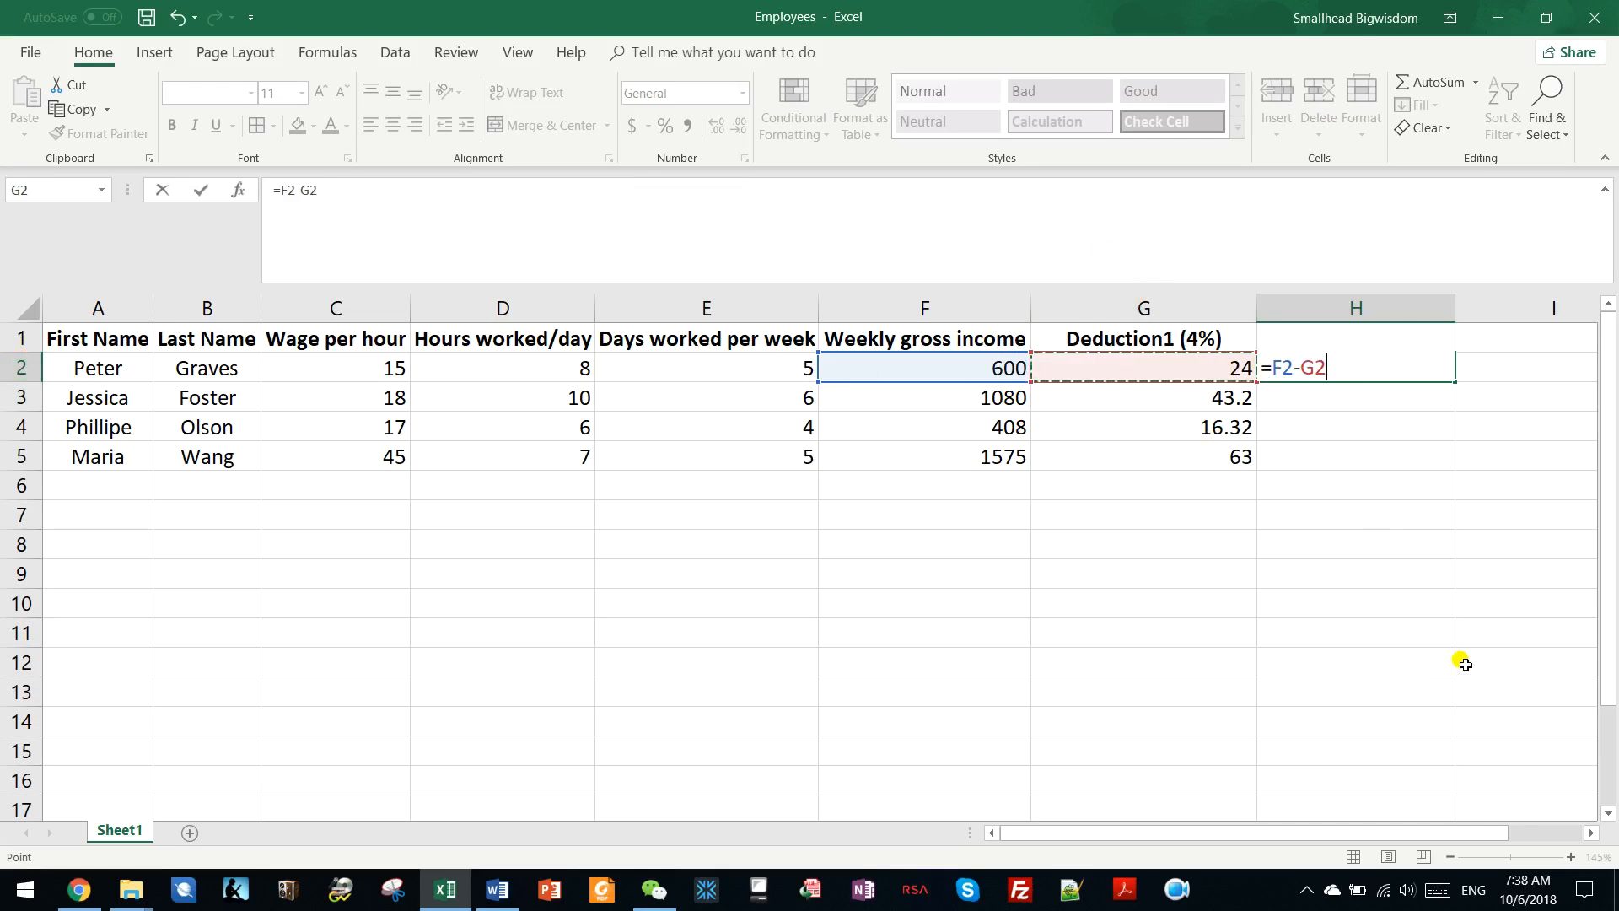
key(Return)
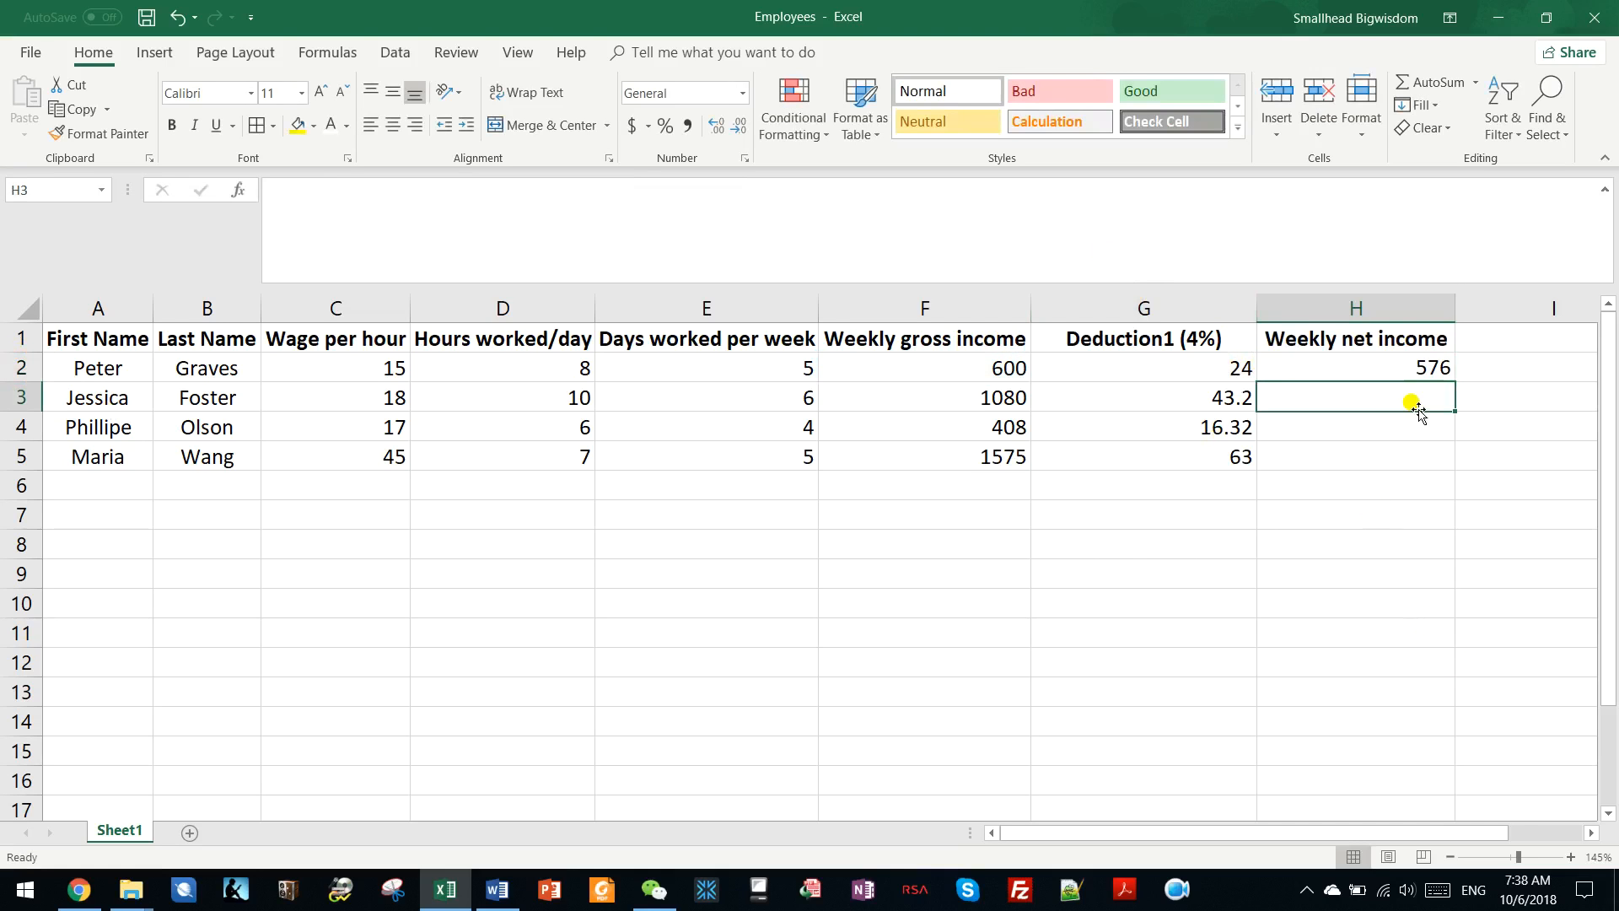
Fill the net income formula from H2 down through H5 and check the formulas in the filled cells.
click(1420, 372)
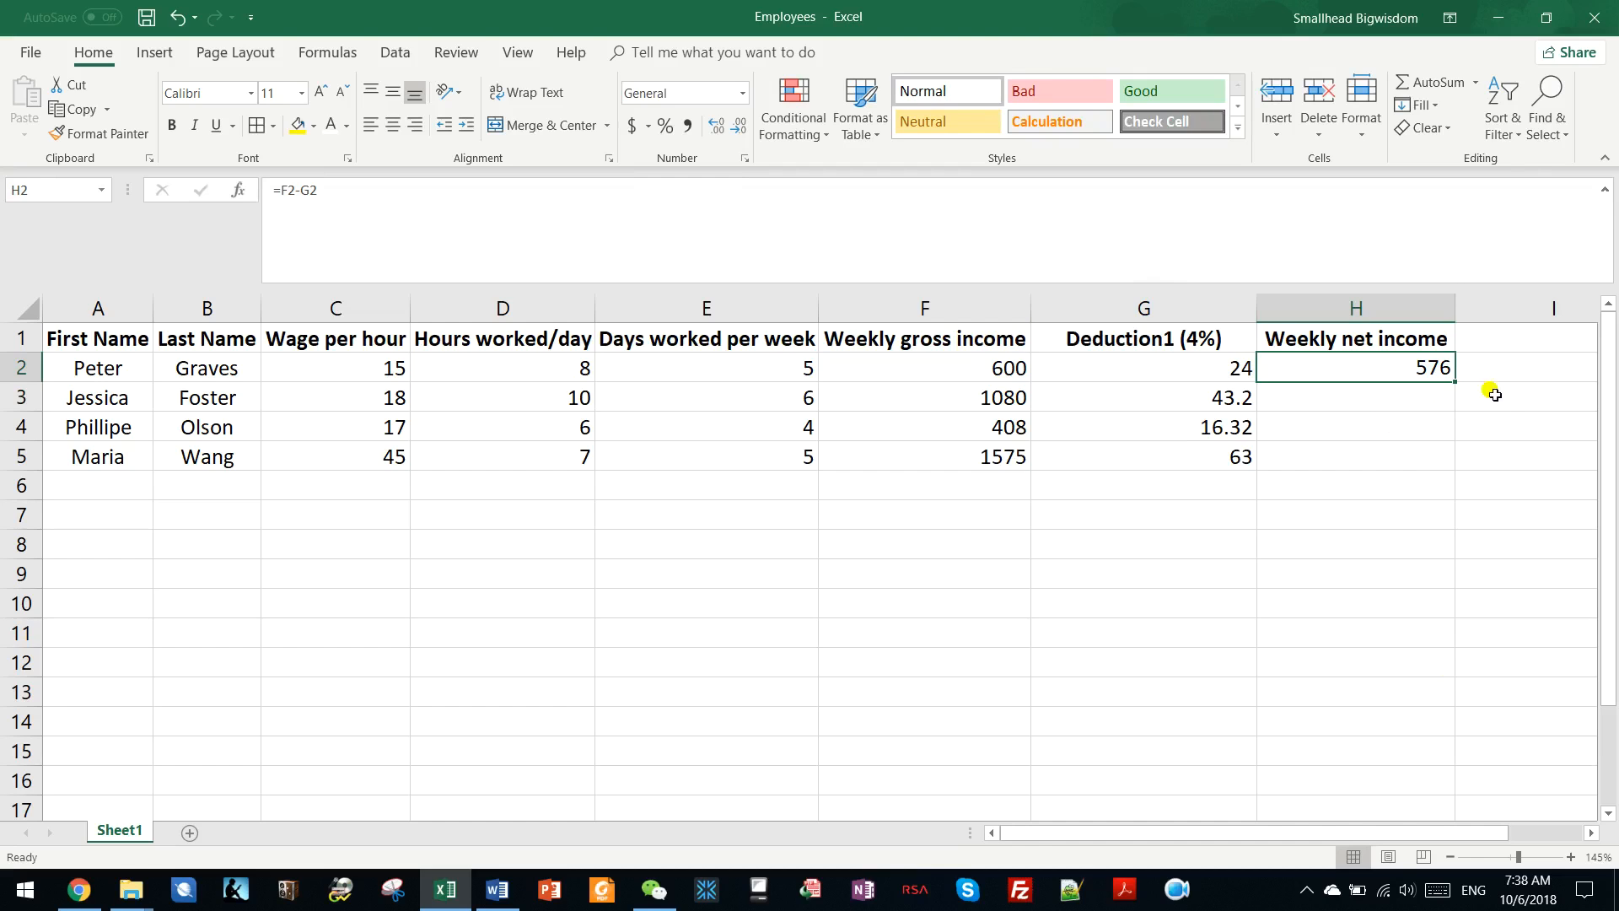
drag(1455, 382, 1439, 474)
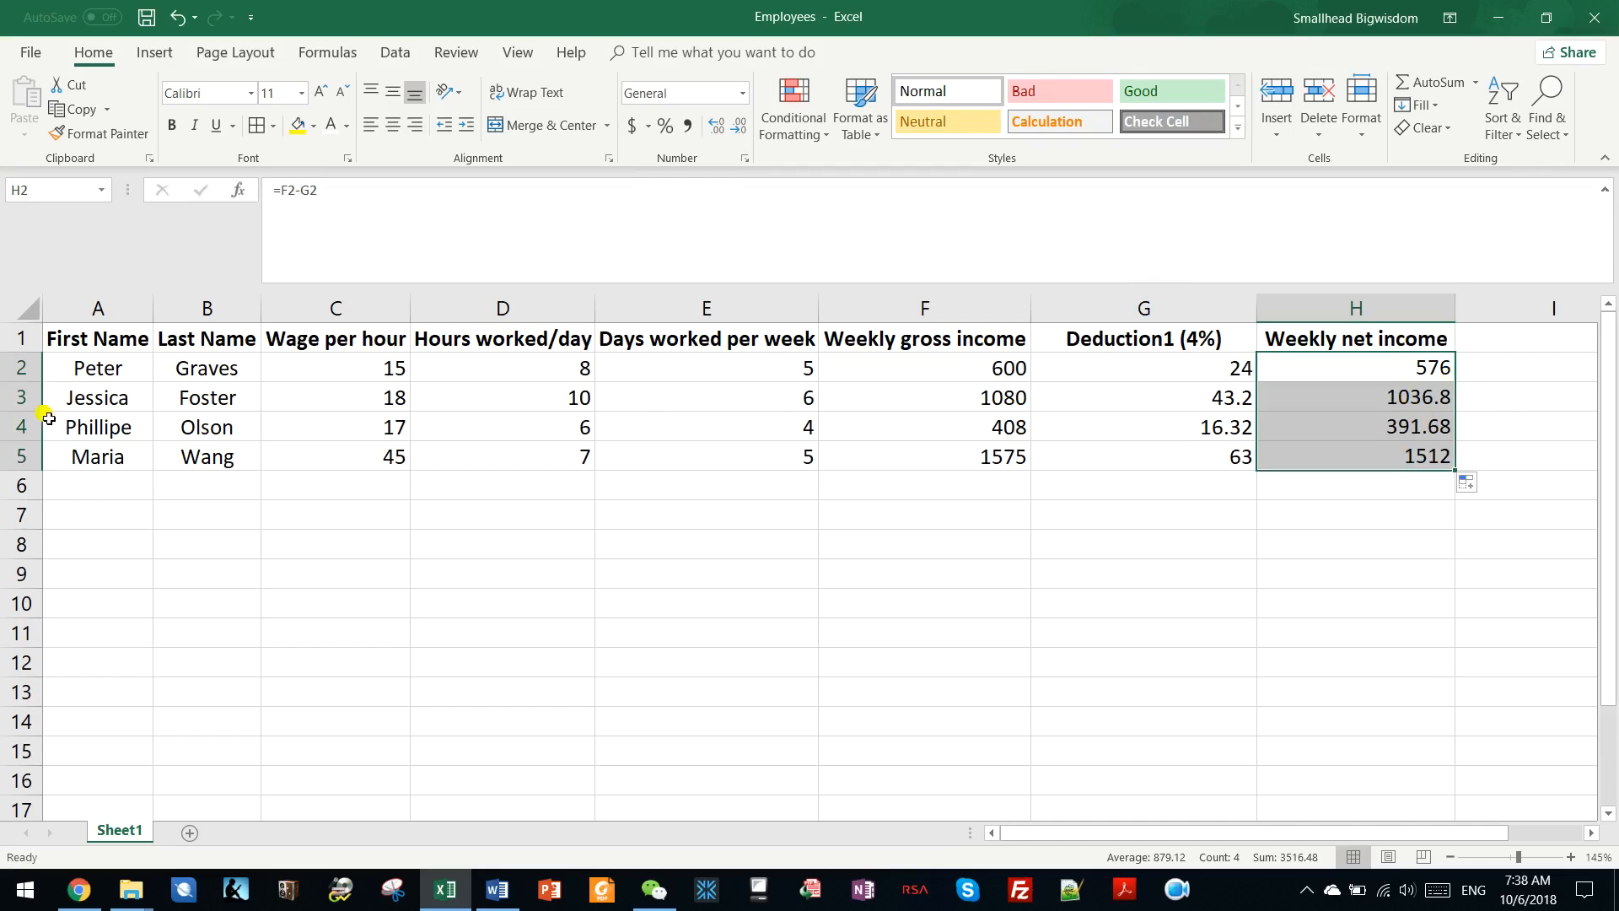
click(1366, 394)
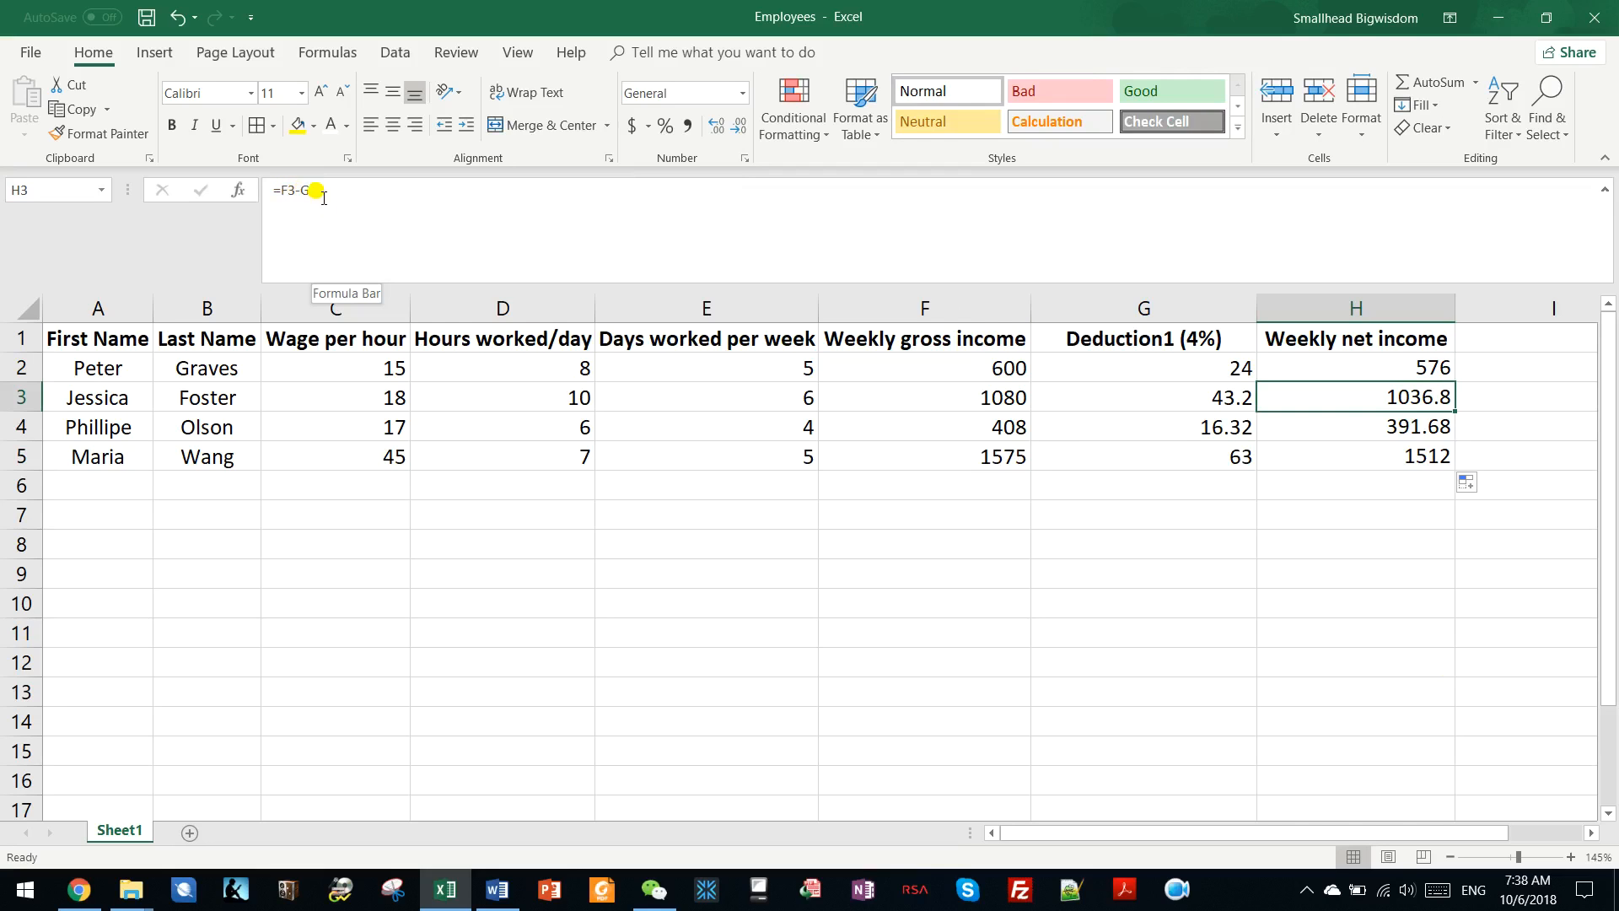
click(991, 393)
click(1185, 403)
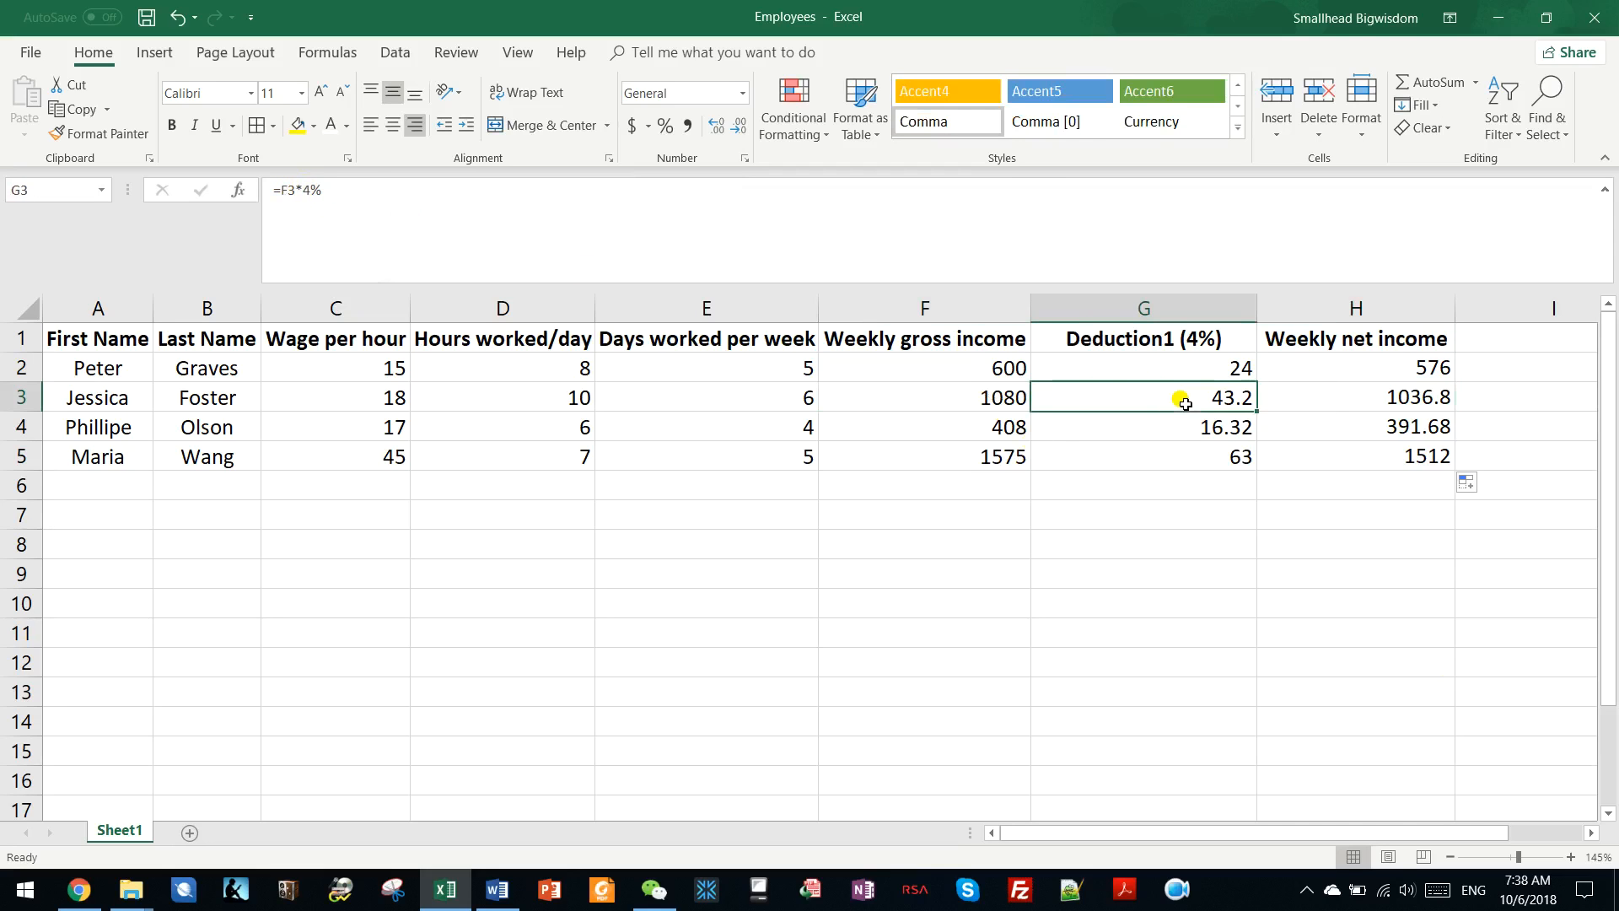
click(1426, 460)
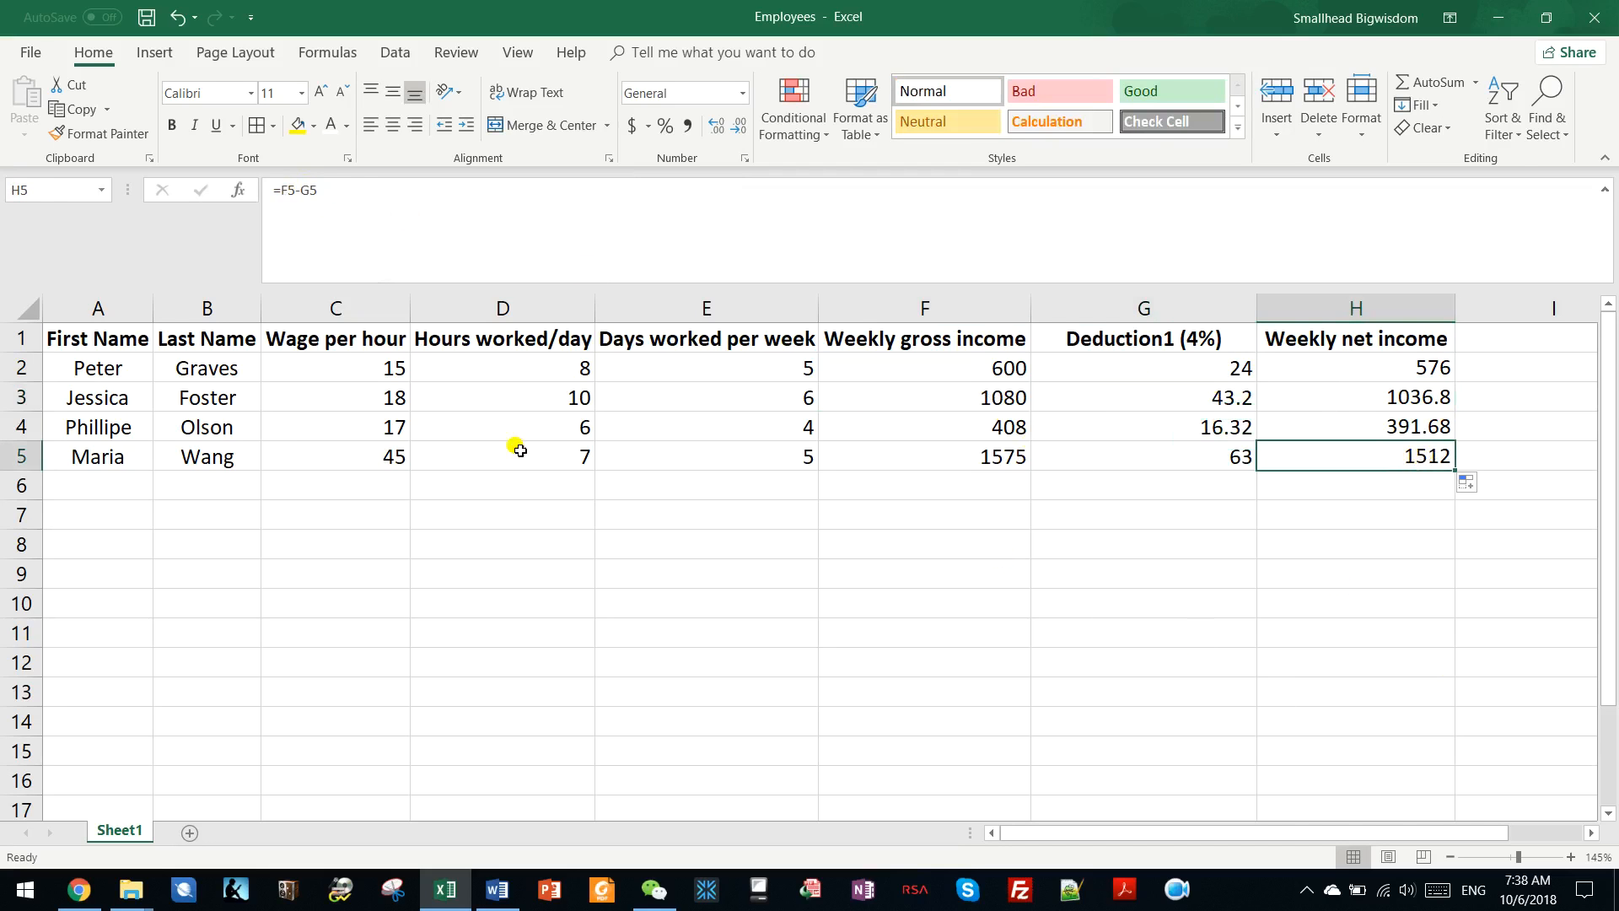
Split the "Wage per hour" heading in C1 onto two lines with a line break after "Wage".
click(325, 341)
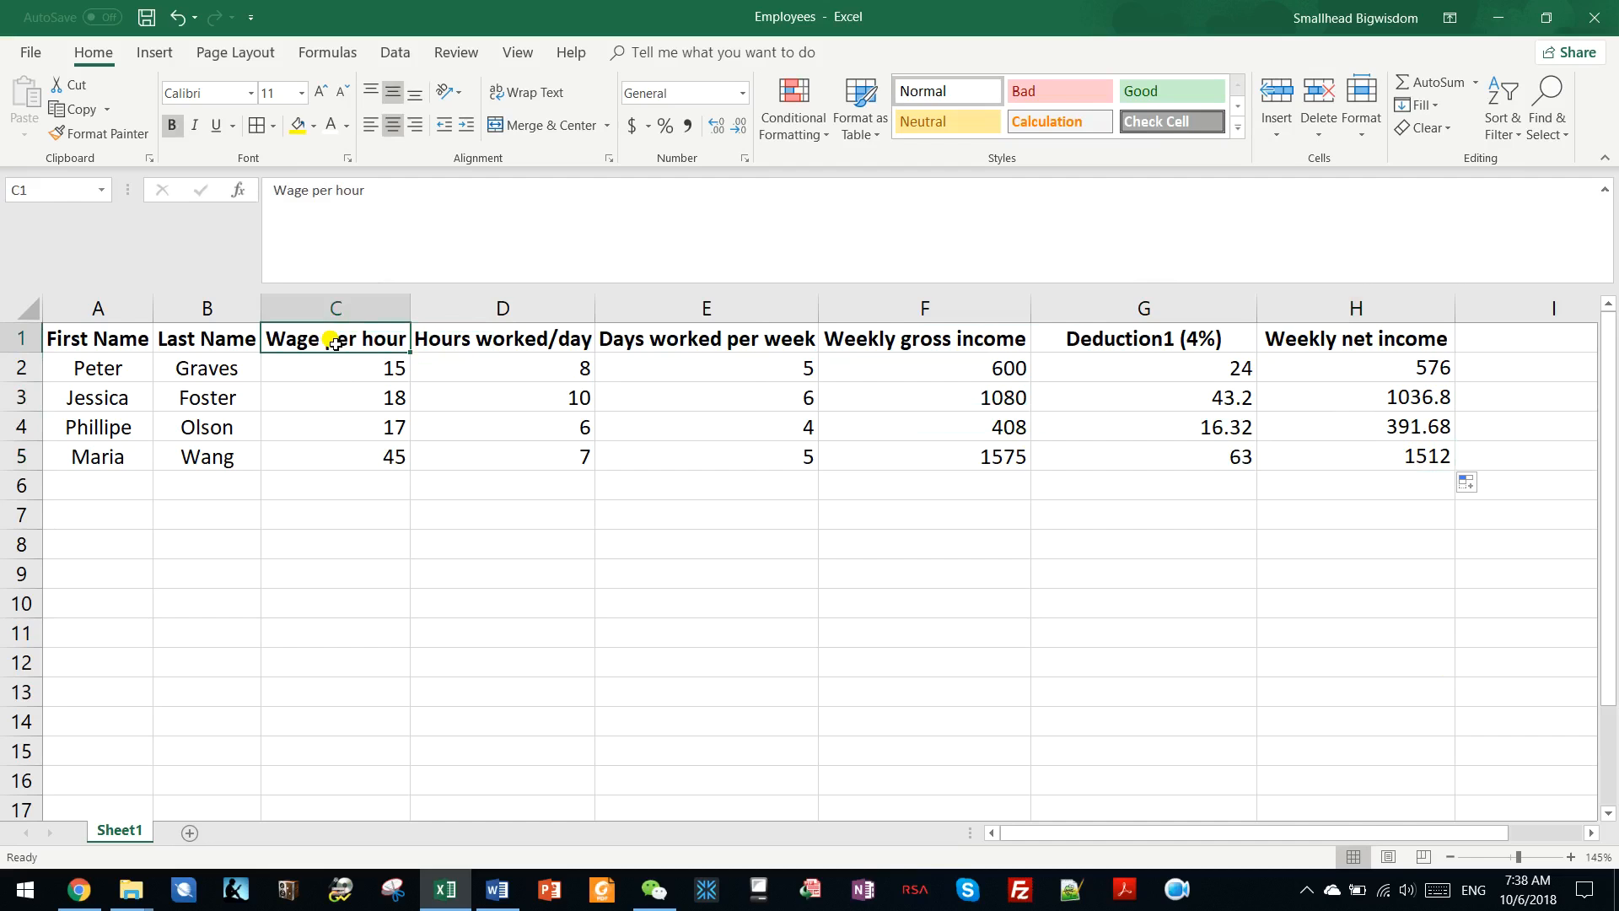
double_click(324, 340)
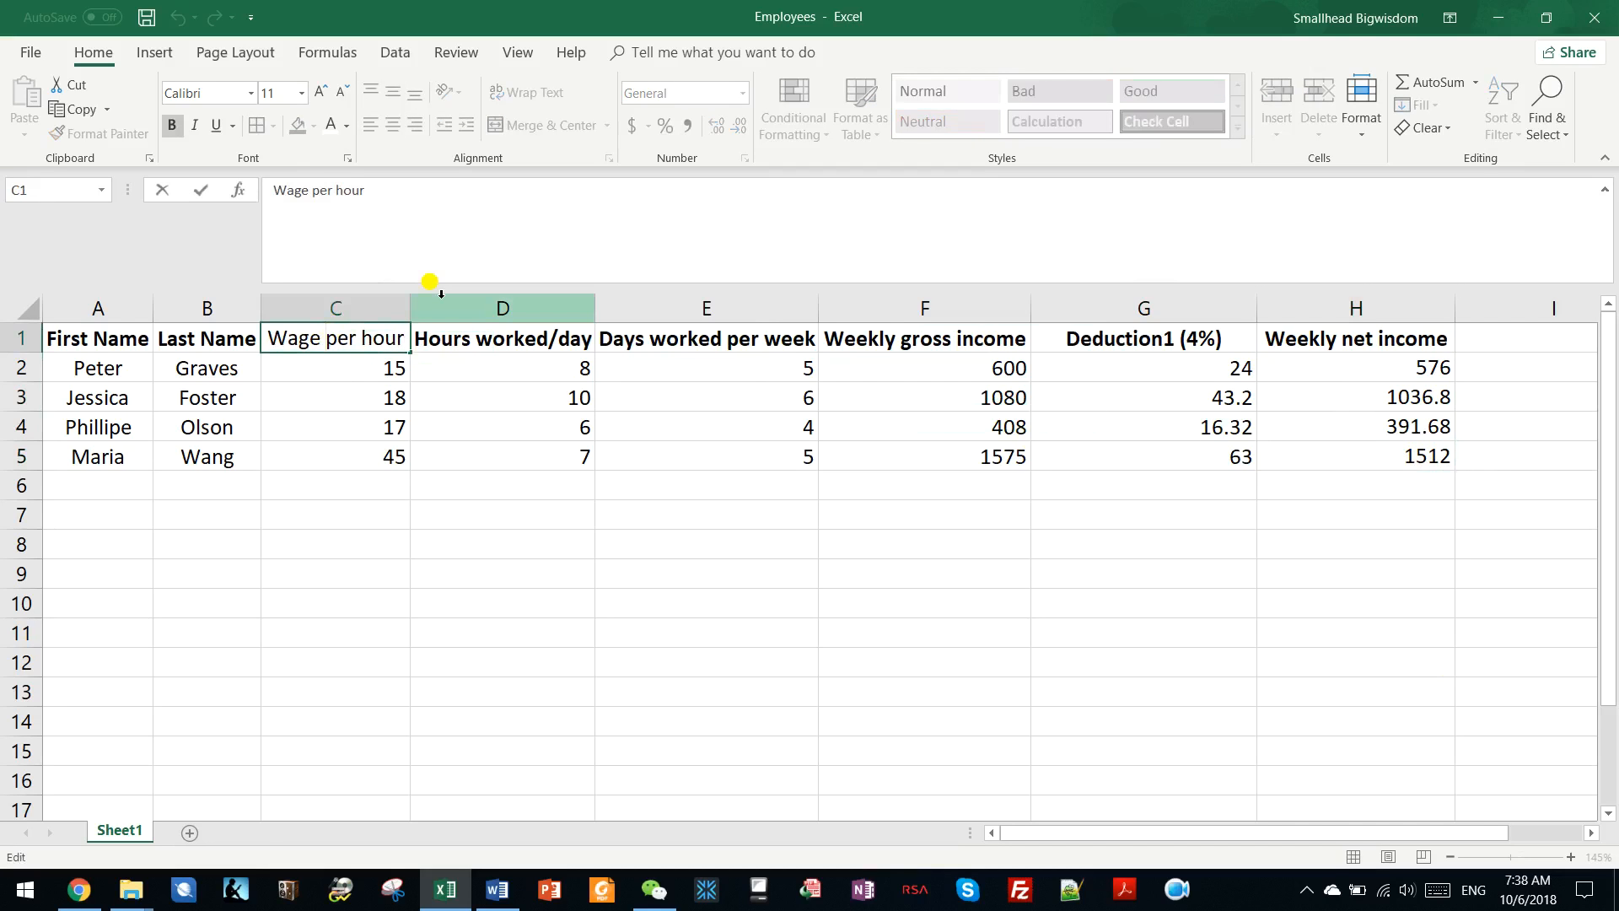
key(ctrl+super+o)
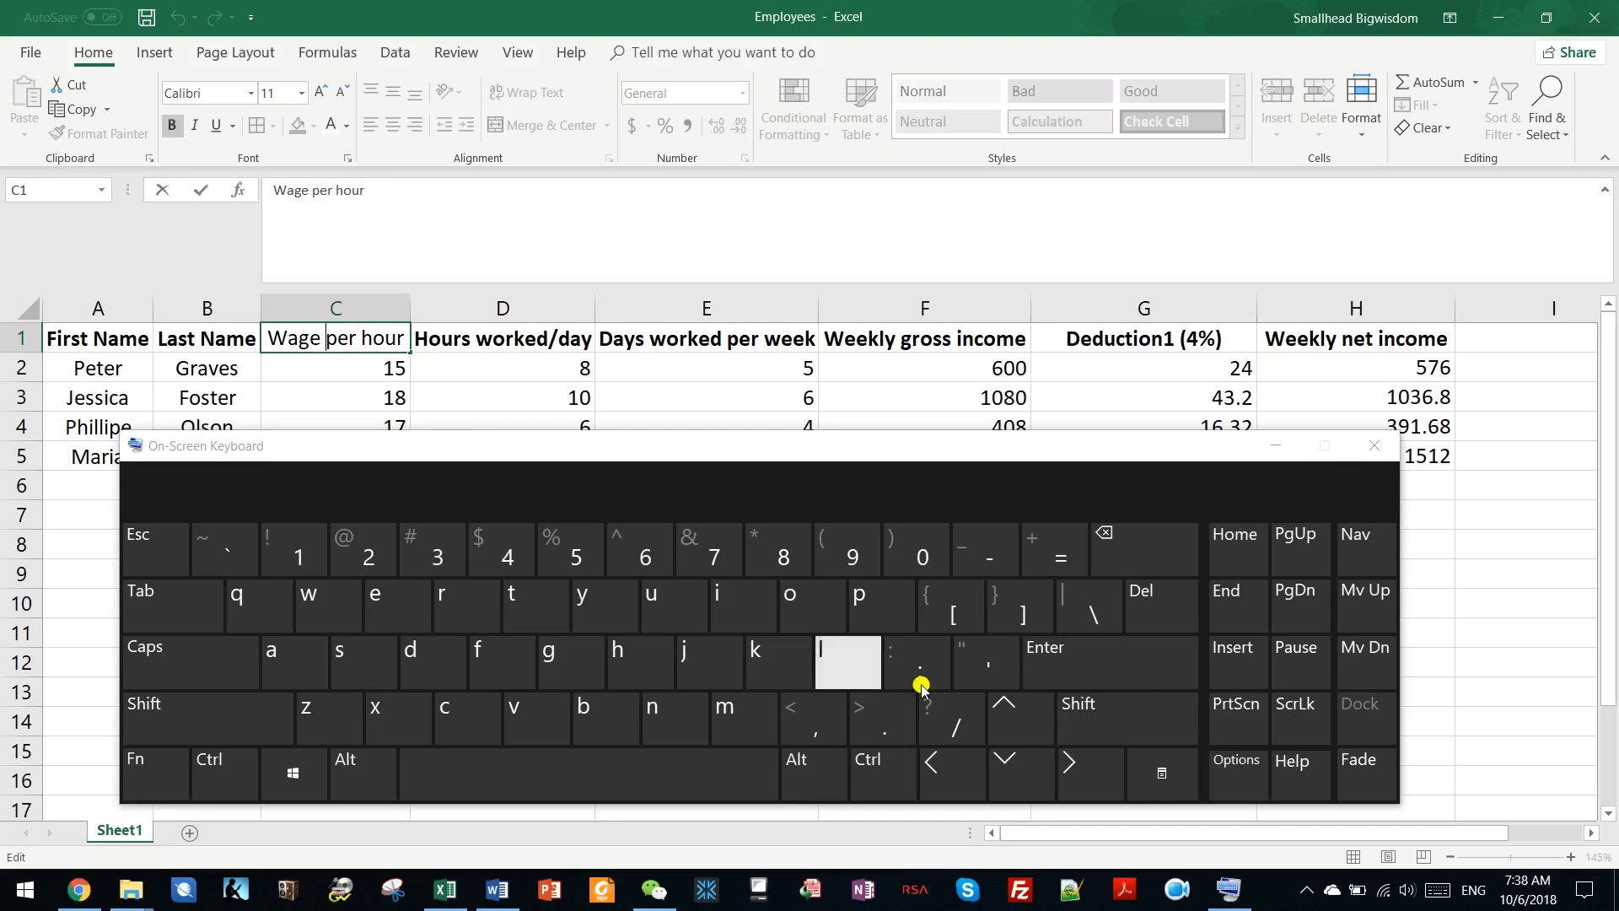
click(1374, 445)
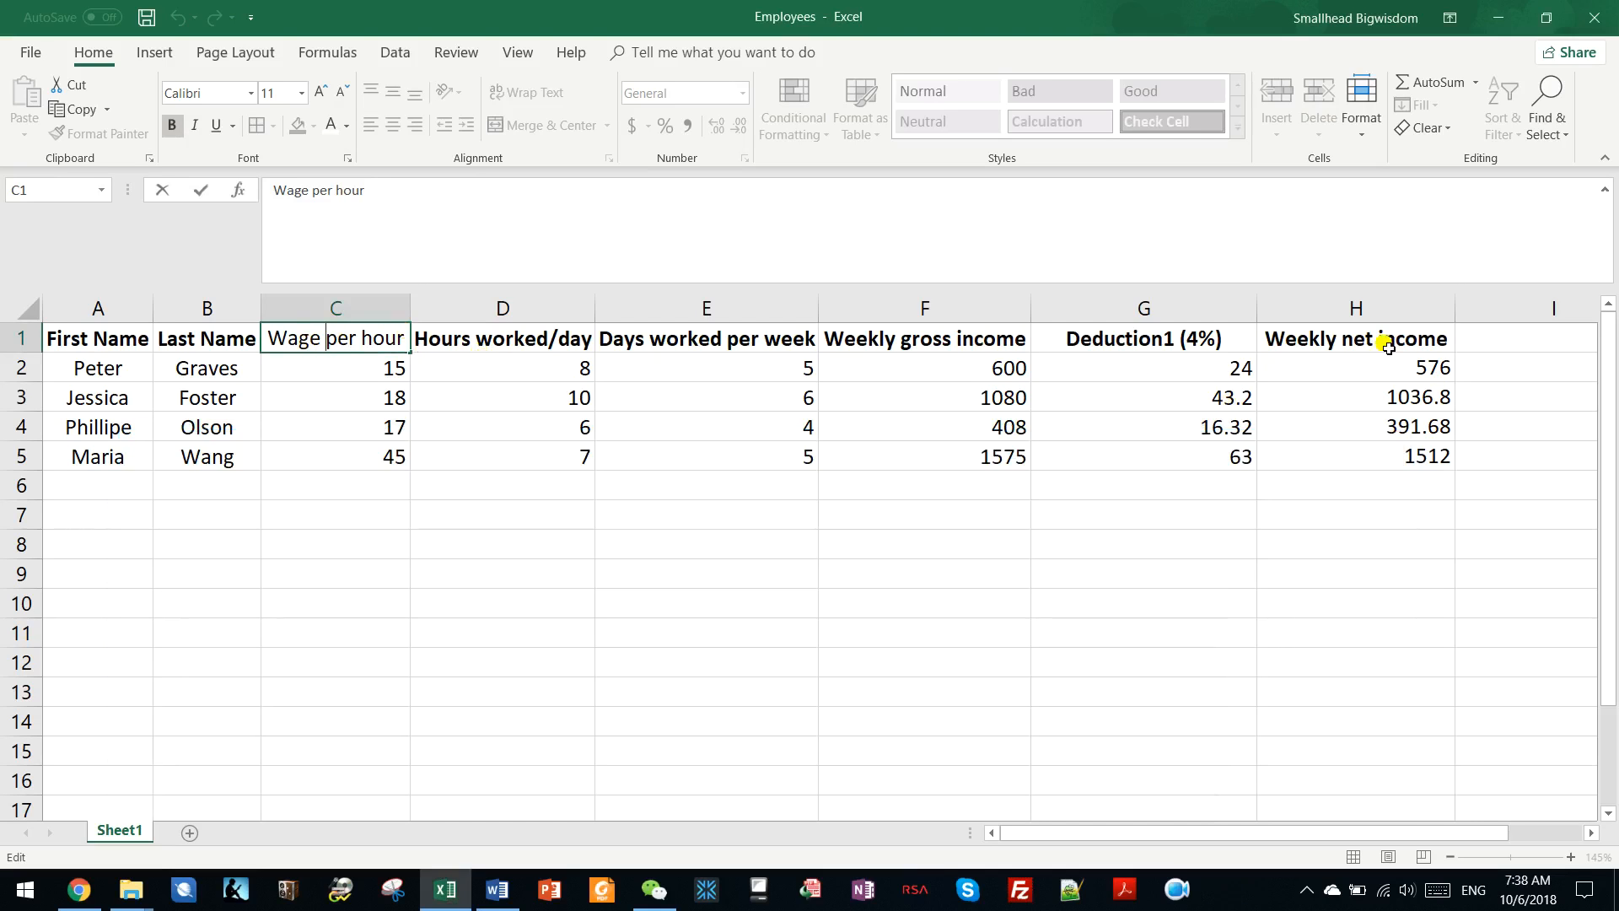
key(alt+Return)
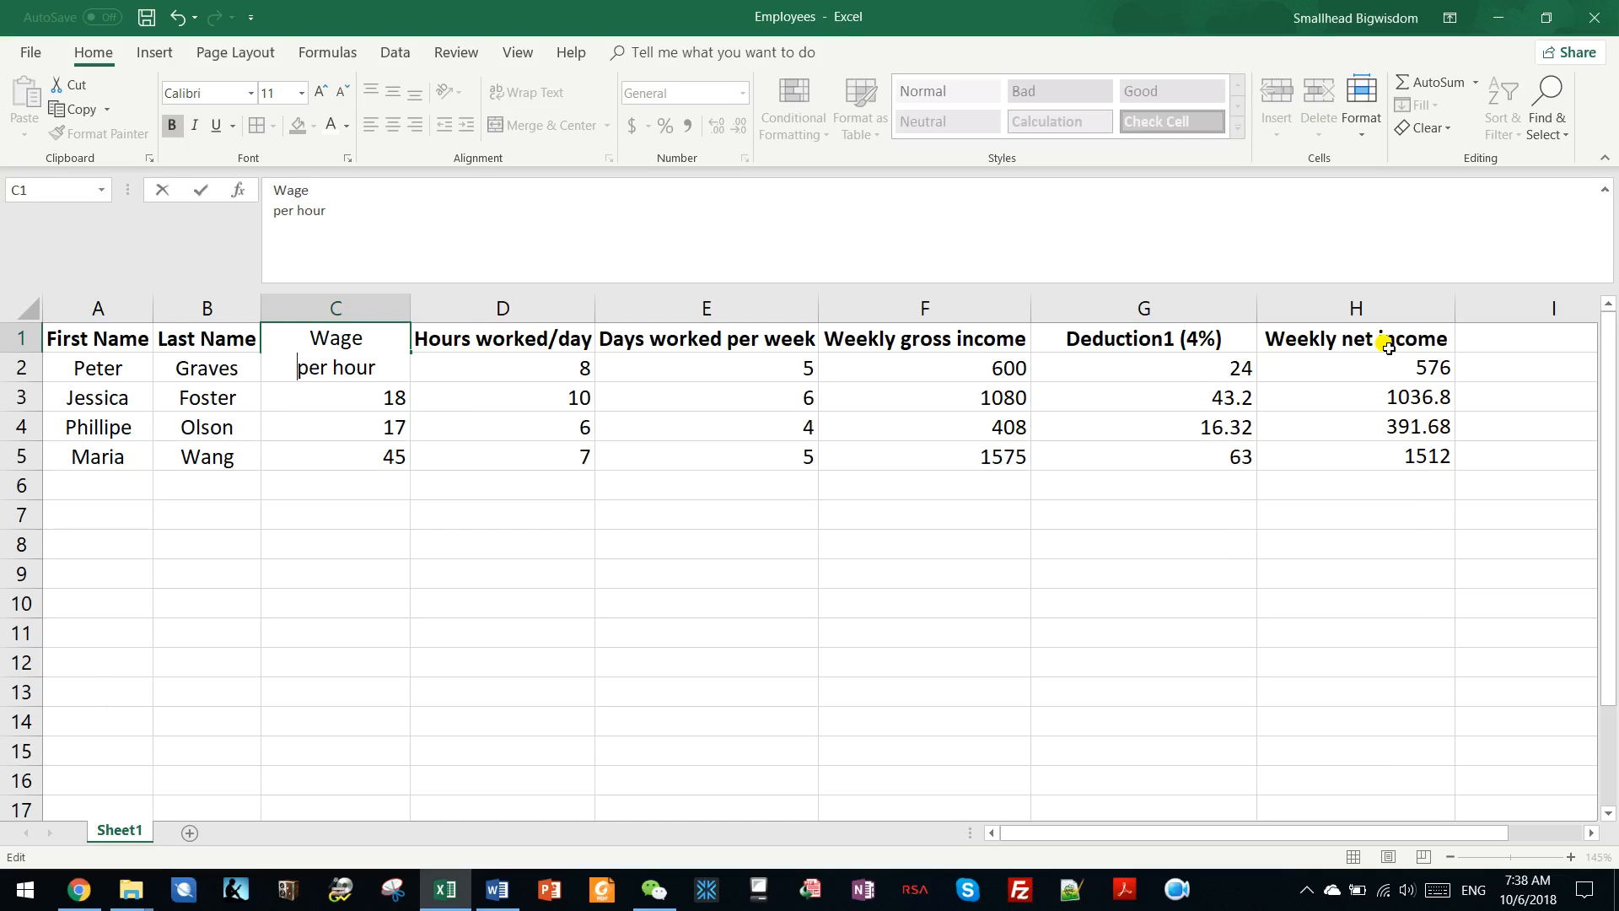
key(Return)
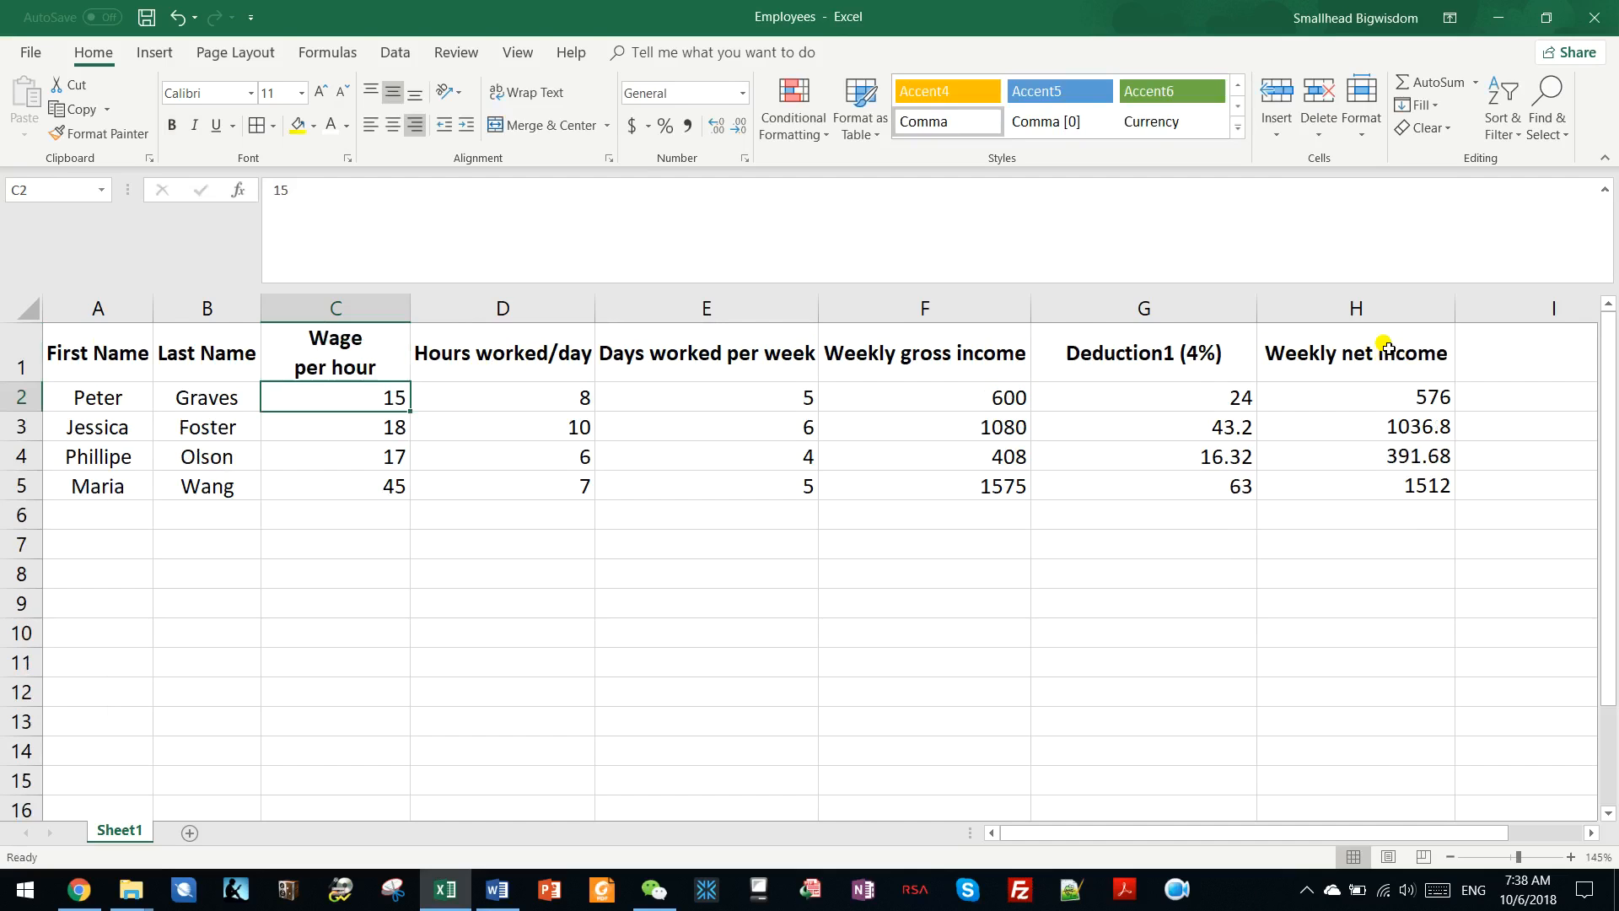
Split the "Hours worked/day" heading in D1 onto two lines with a line break after "Hours".
click(476, 350)
key(F2)
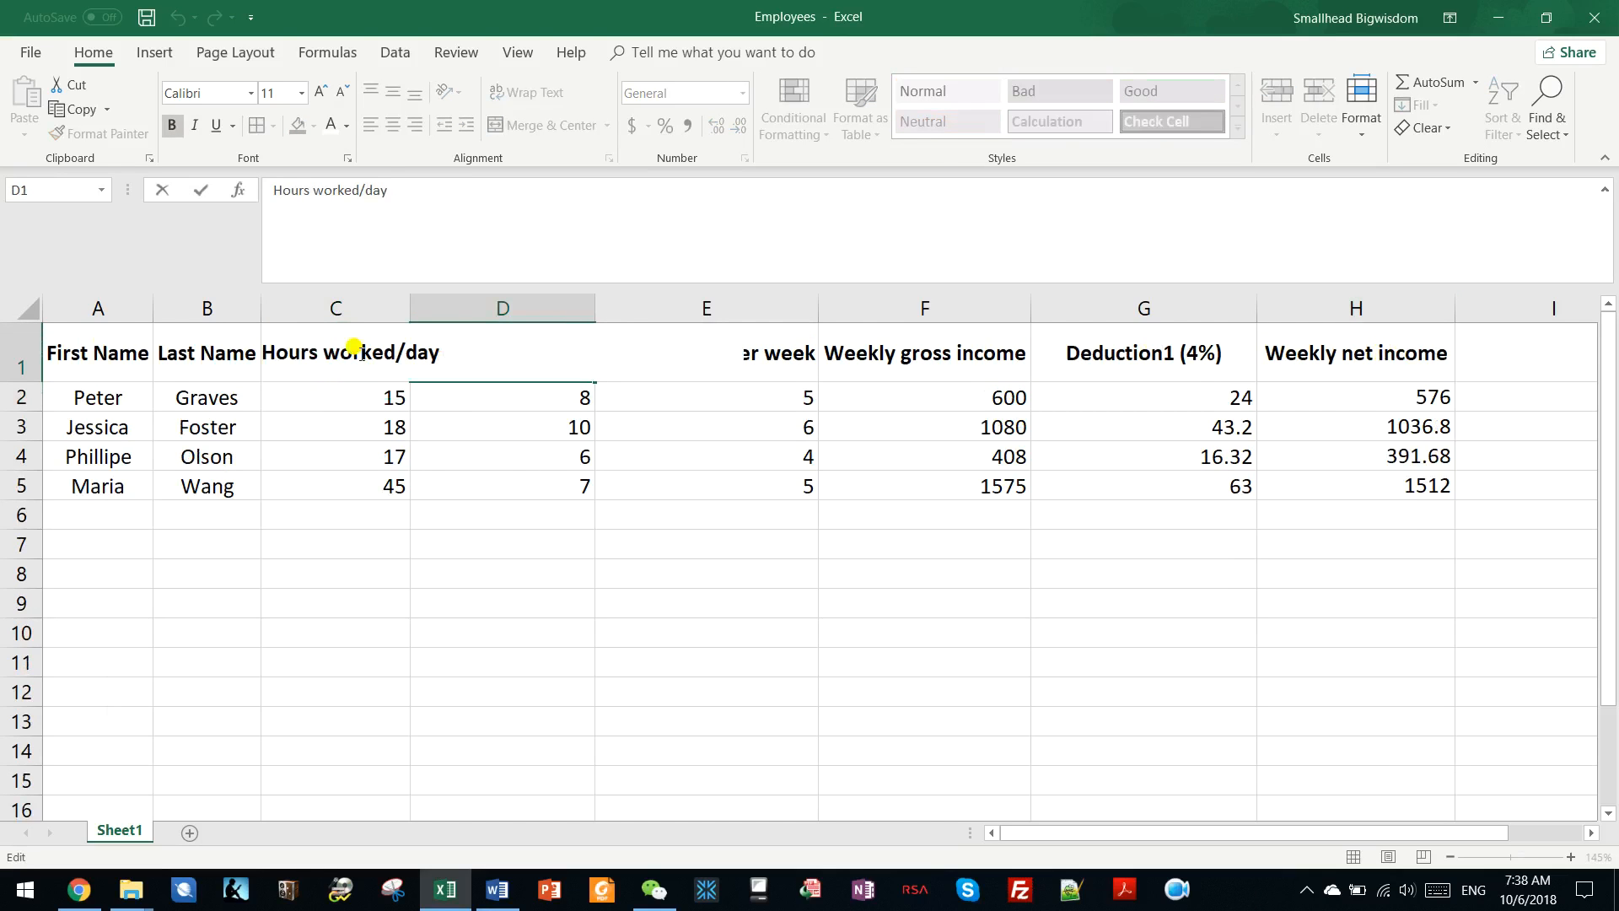
click(322, 353)
key(alt+Return)
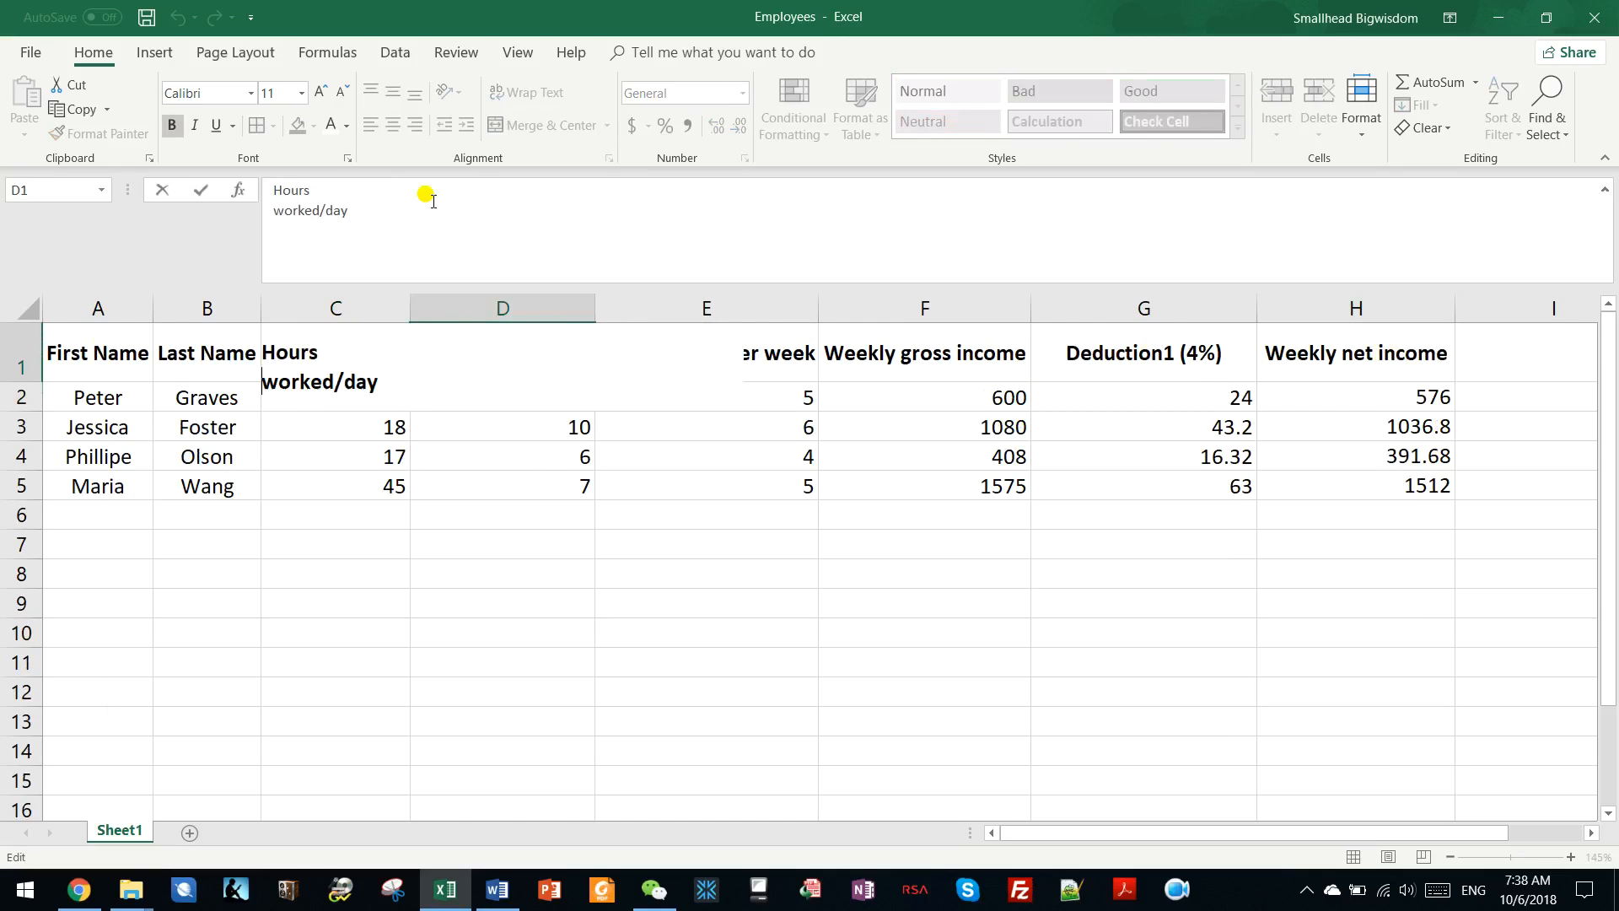
click(564, 516)
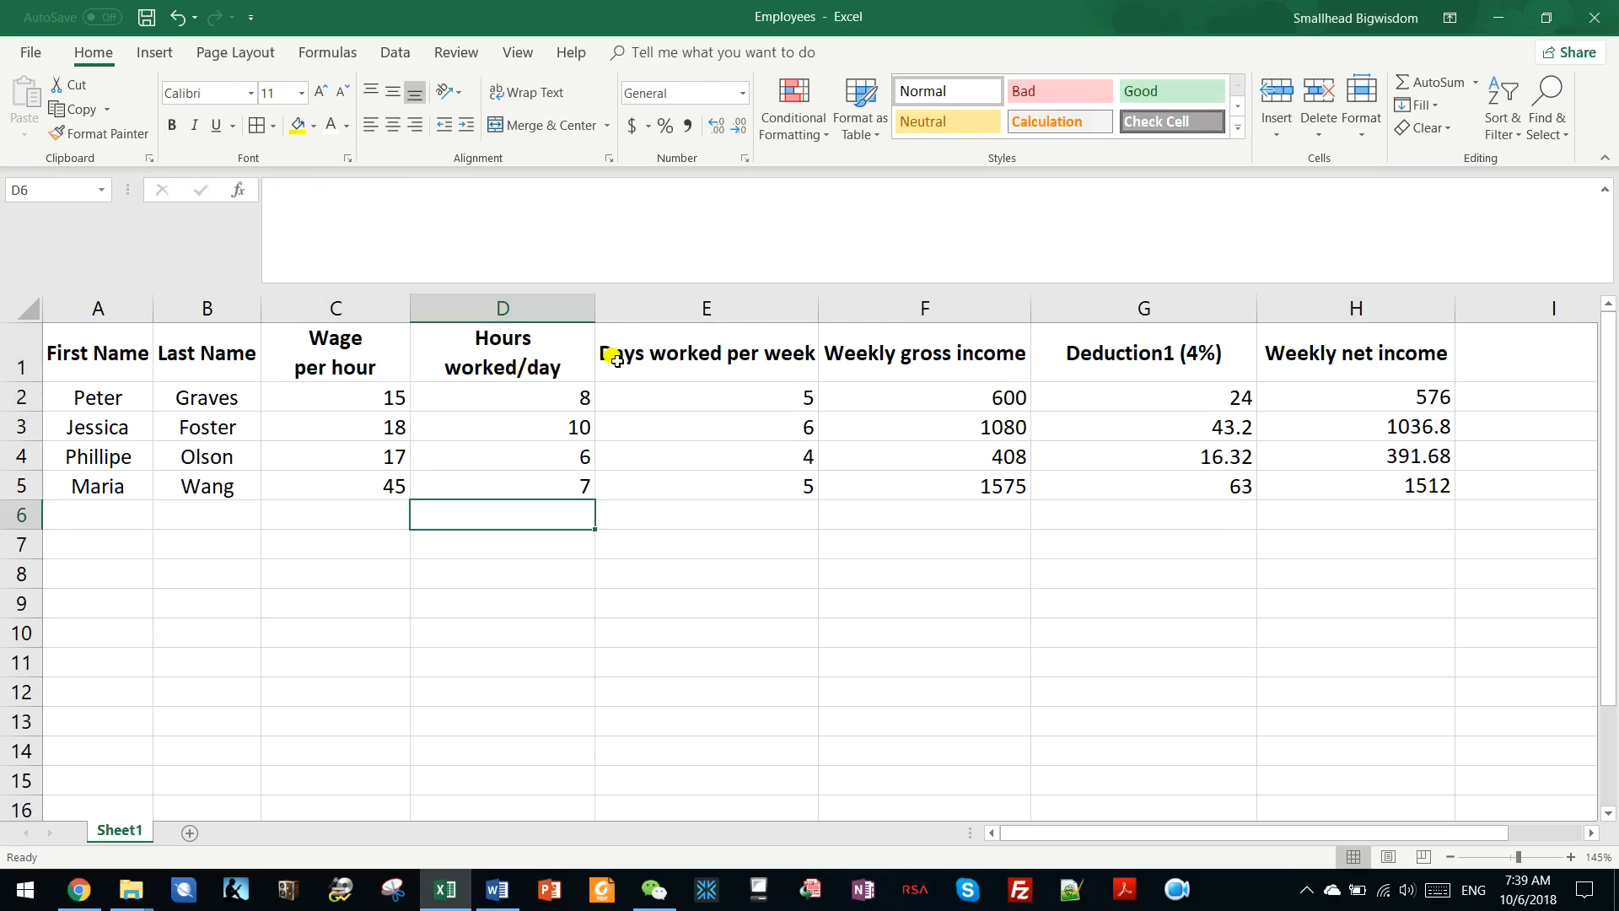
Split the "Days worked per week" heading in E1 onto two lines with a line break after "worked".
double_click(706, 349)
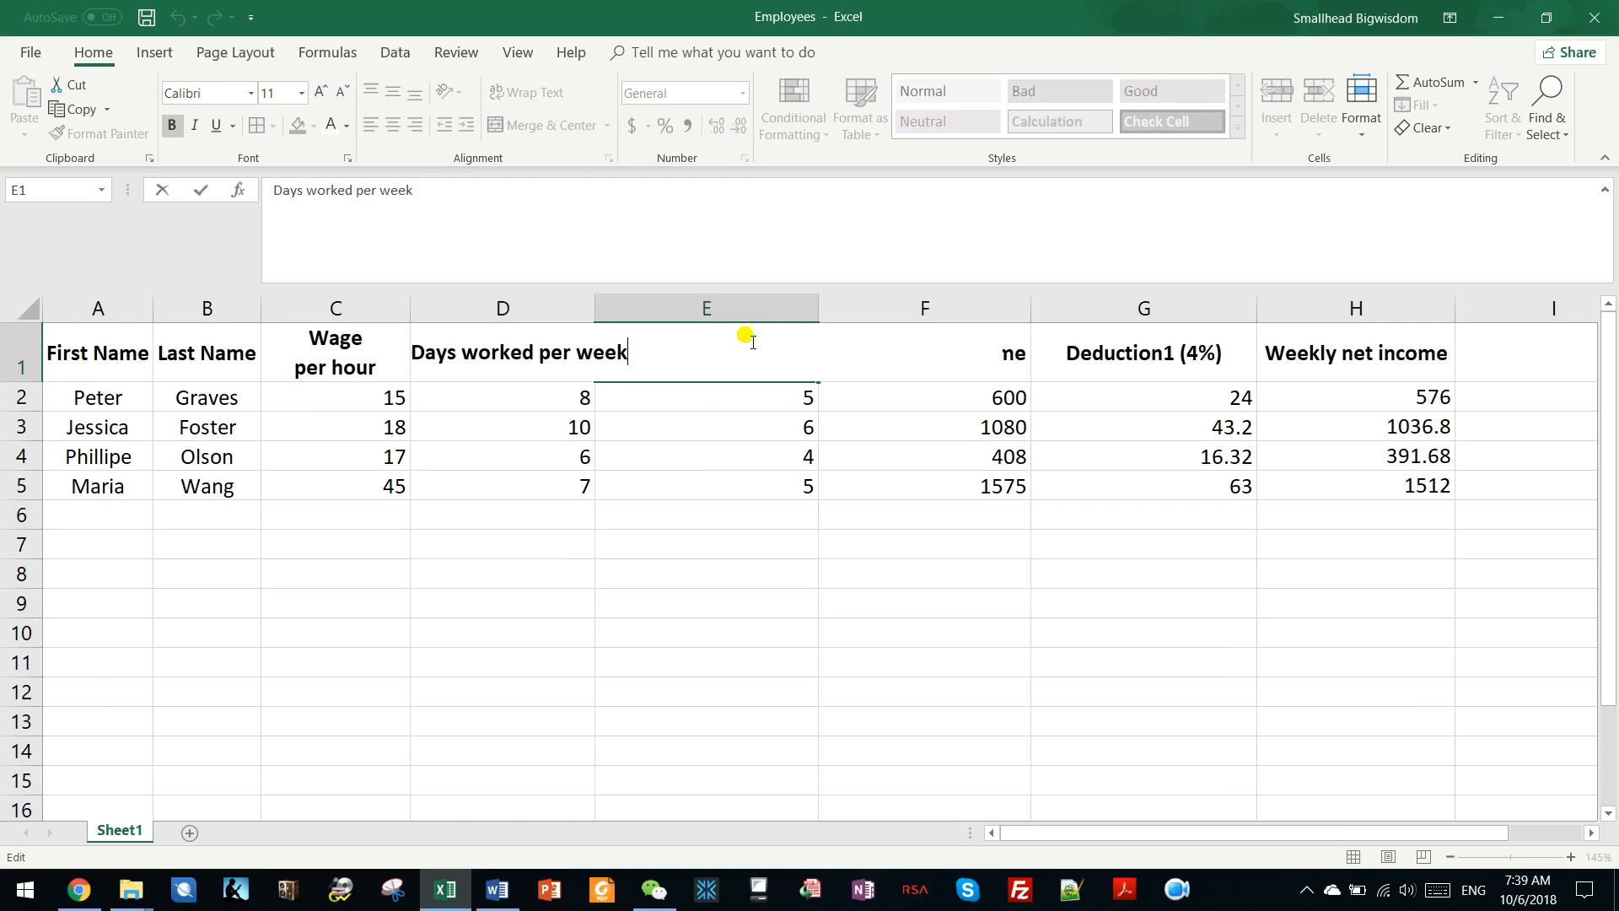
drag(534, 354, 540, 354)
key(alt+Return)
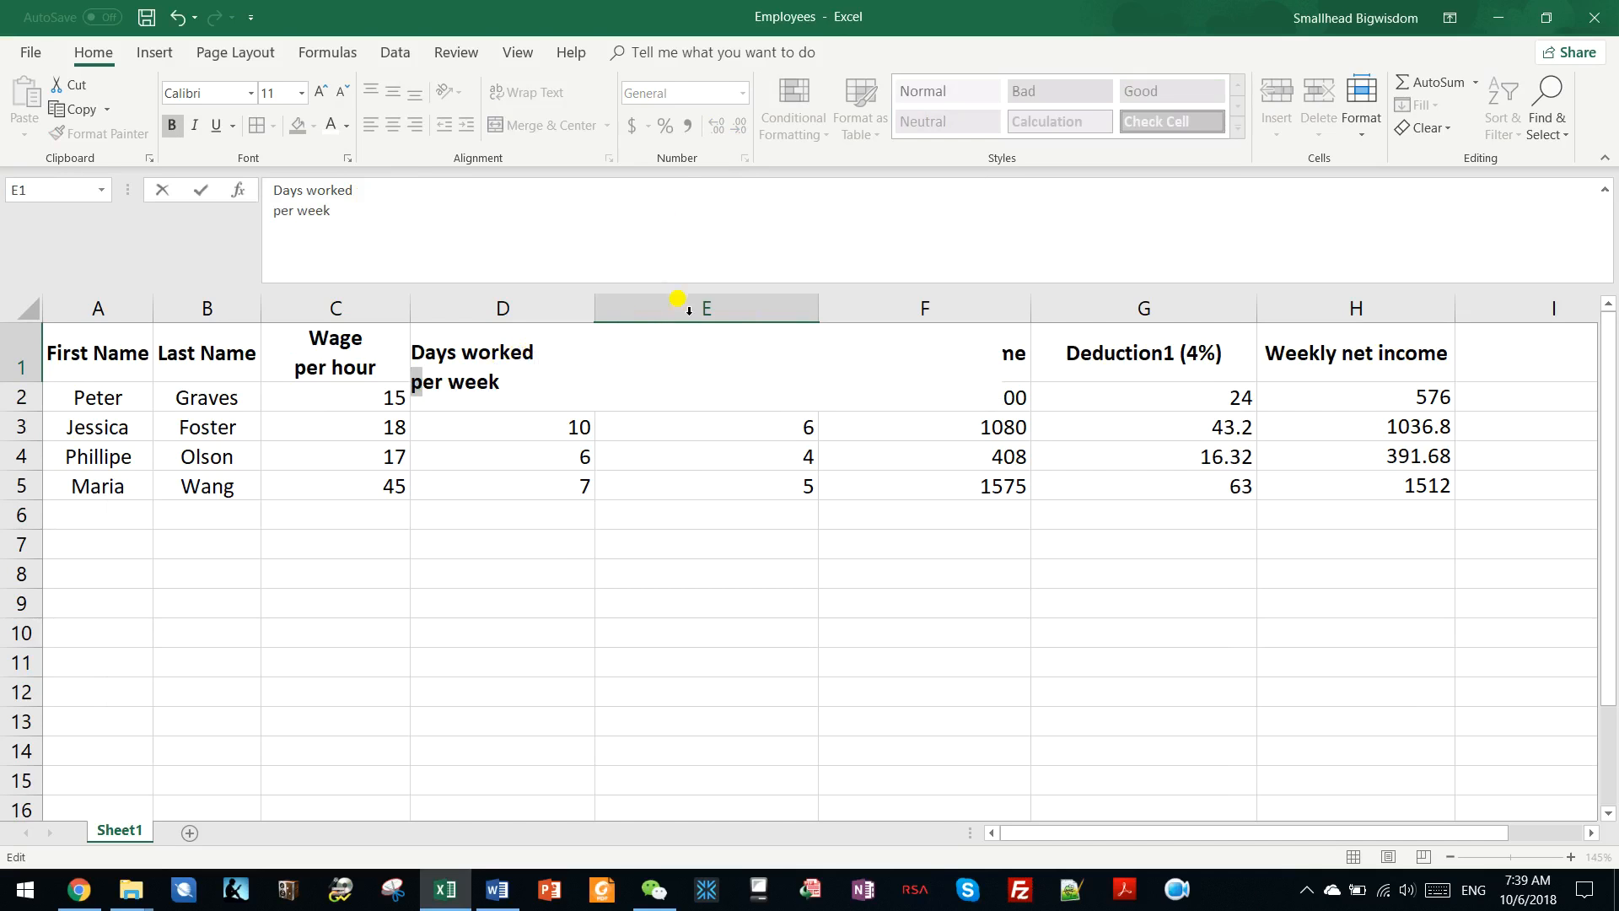
click(682, 414)
Split the "Weekly gross income" heading in F1 onto two lines with a line break after "Weekly".
click(901, 349)
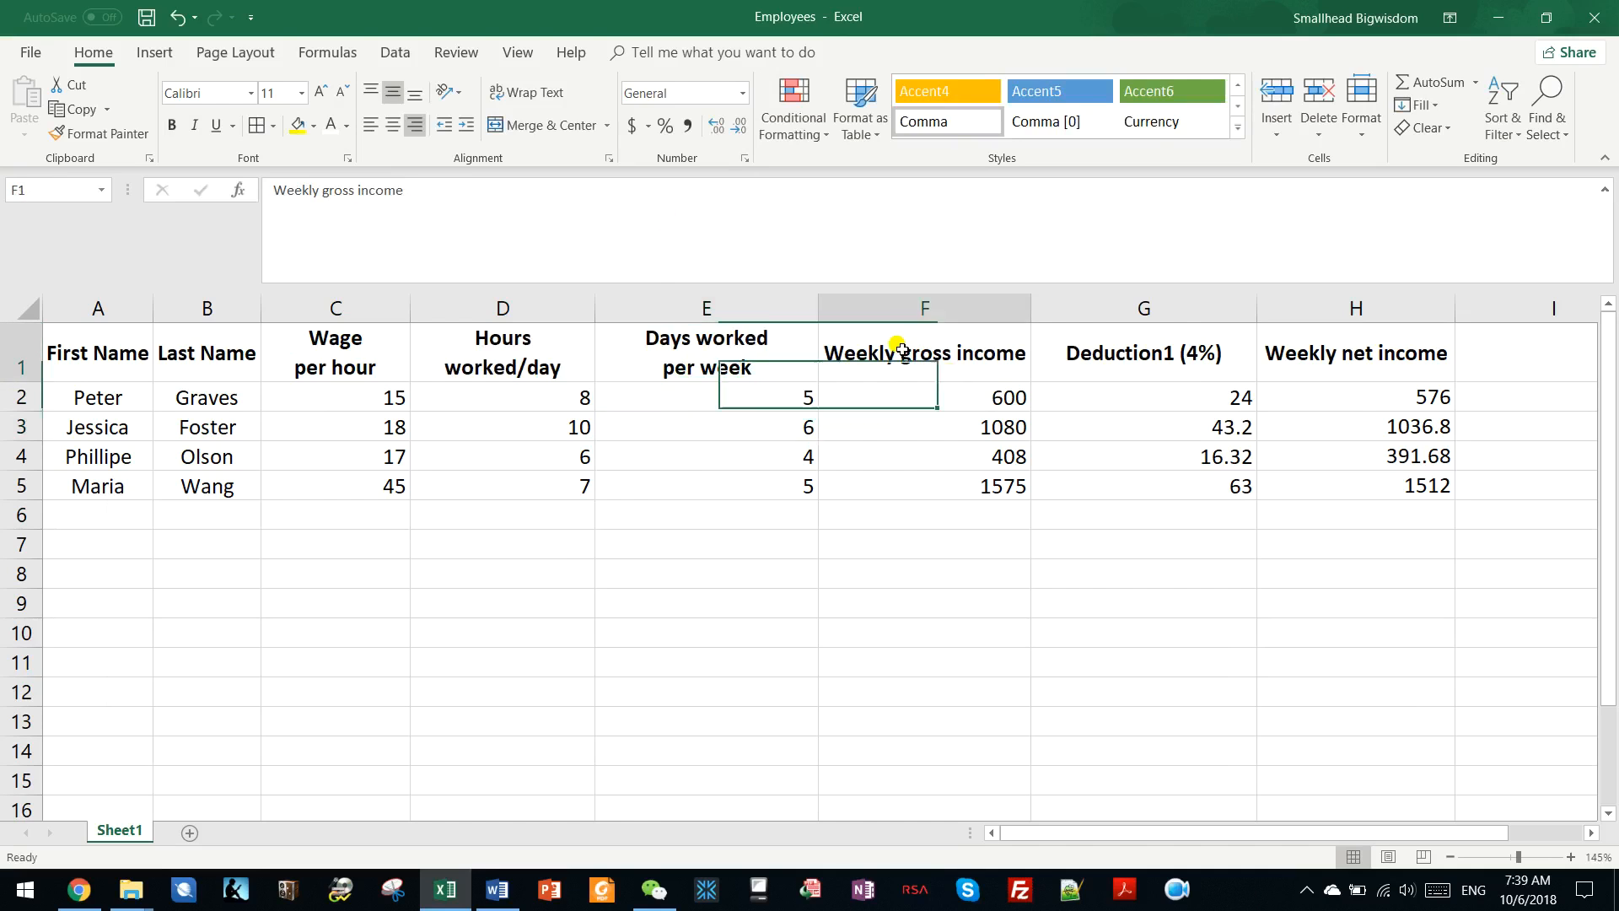
double_click(901, 349)
key(alt+Return)
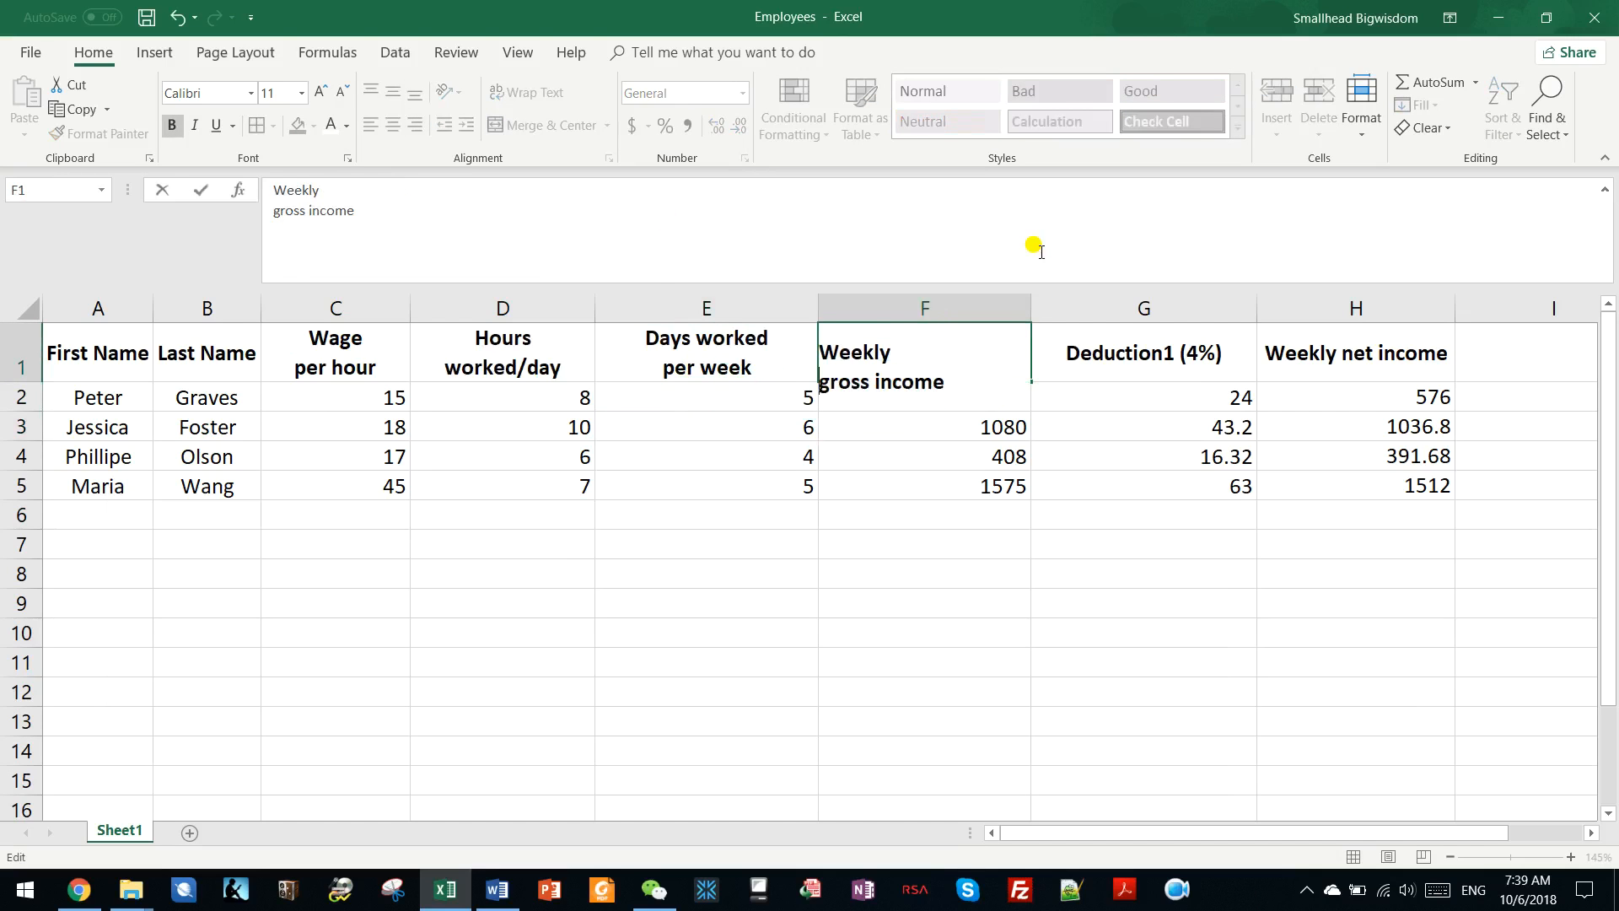
click(1095, 392)
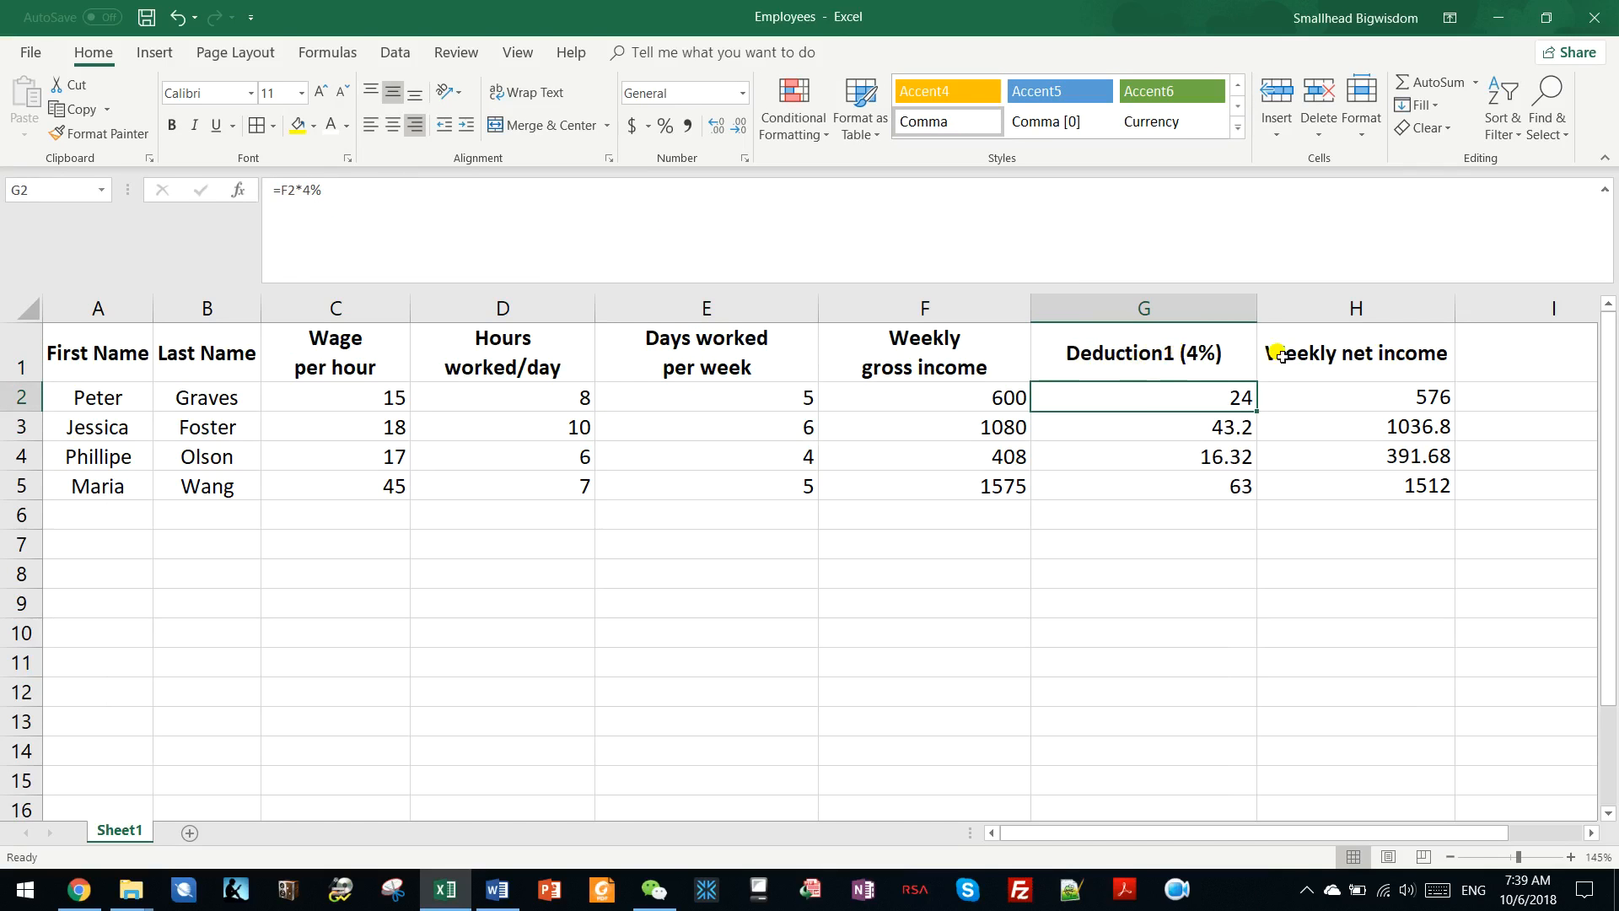
Split the "Weekly net income" heading in H1 onto two lines with a line break after "Weekly".
double_click(1337, 352)
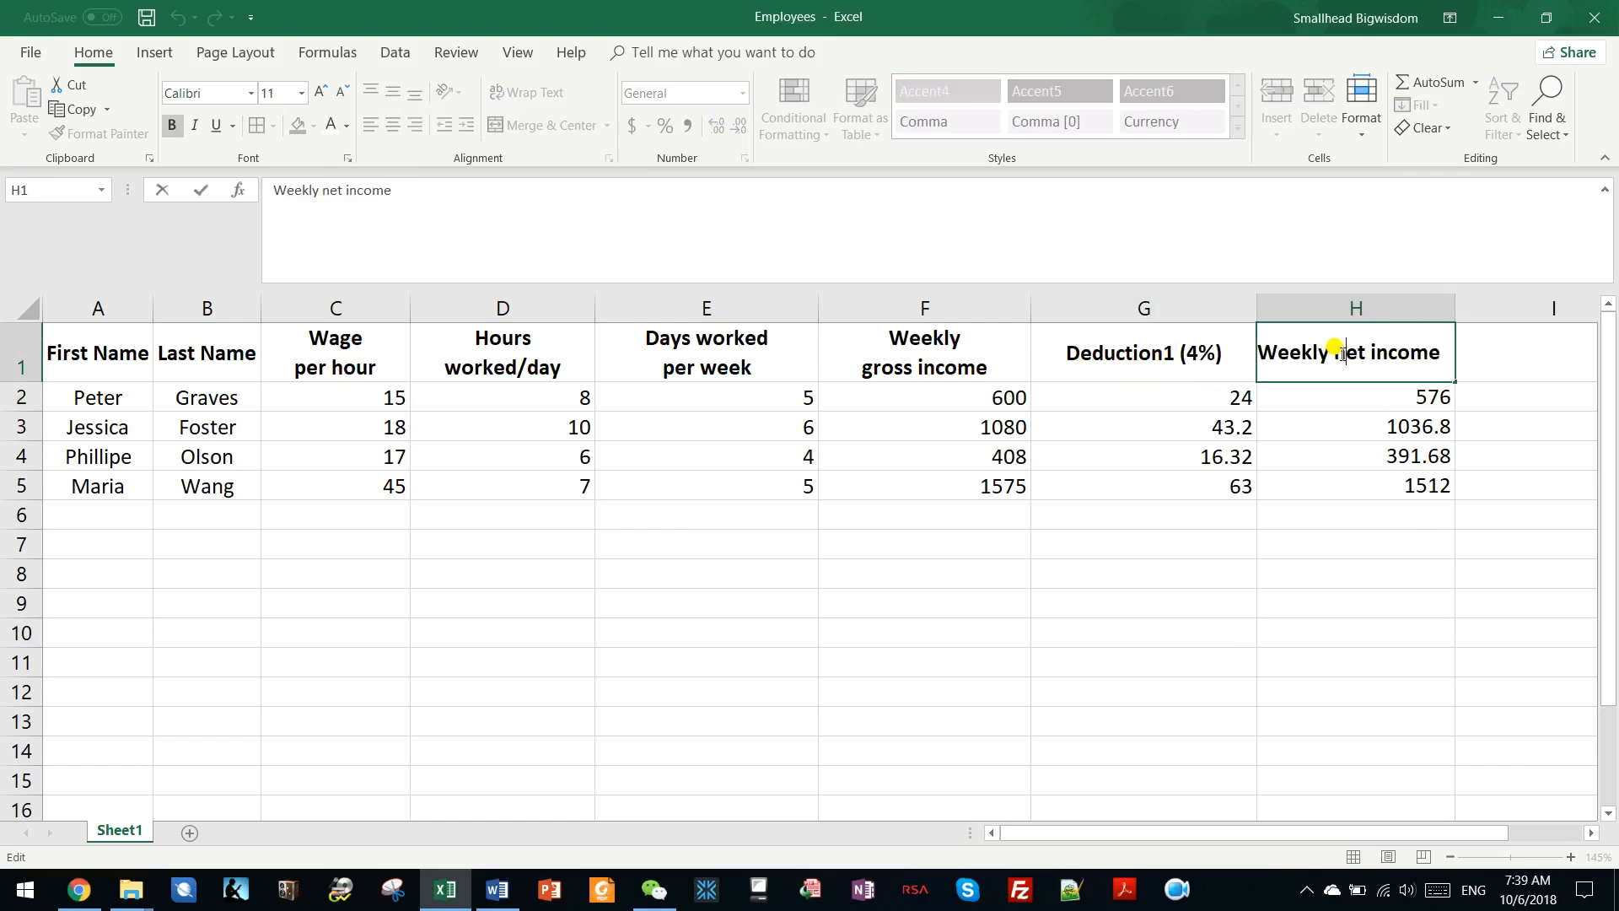
key(alt+Return)
drag(707, 353, 763, 388)
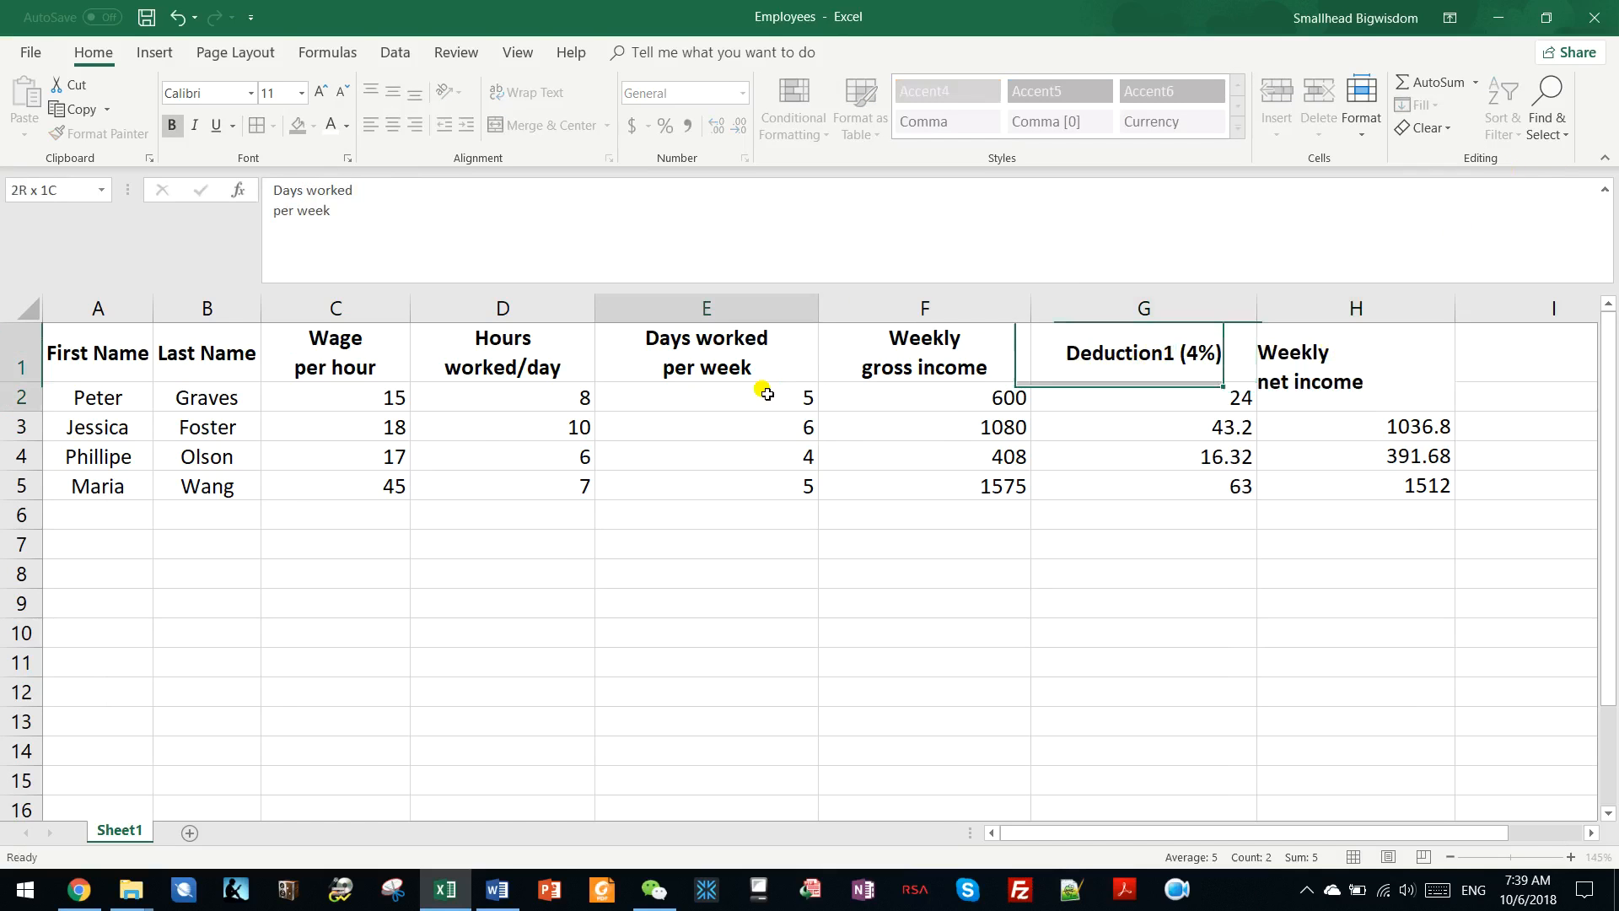
Auto-fit the width of all columns in the sheet to their contents.
ctrl+scroll(662, 529, up, 2)
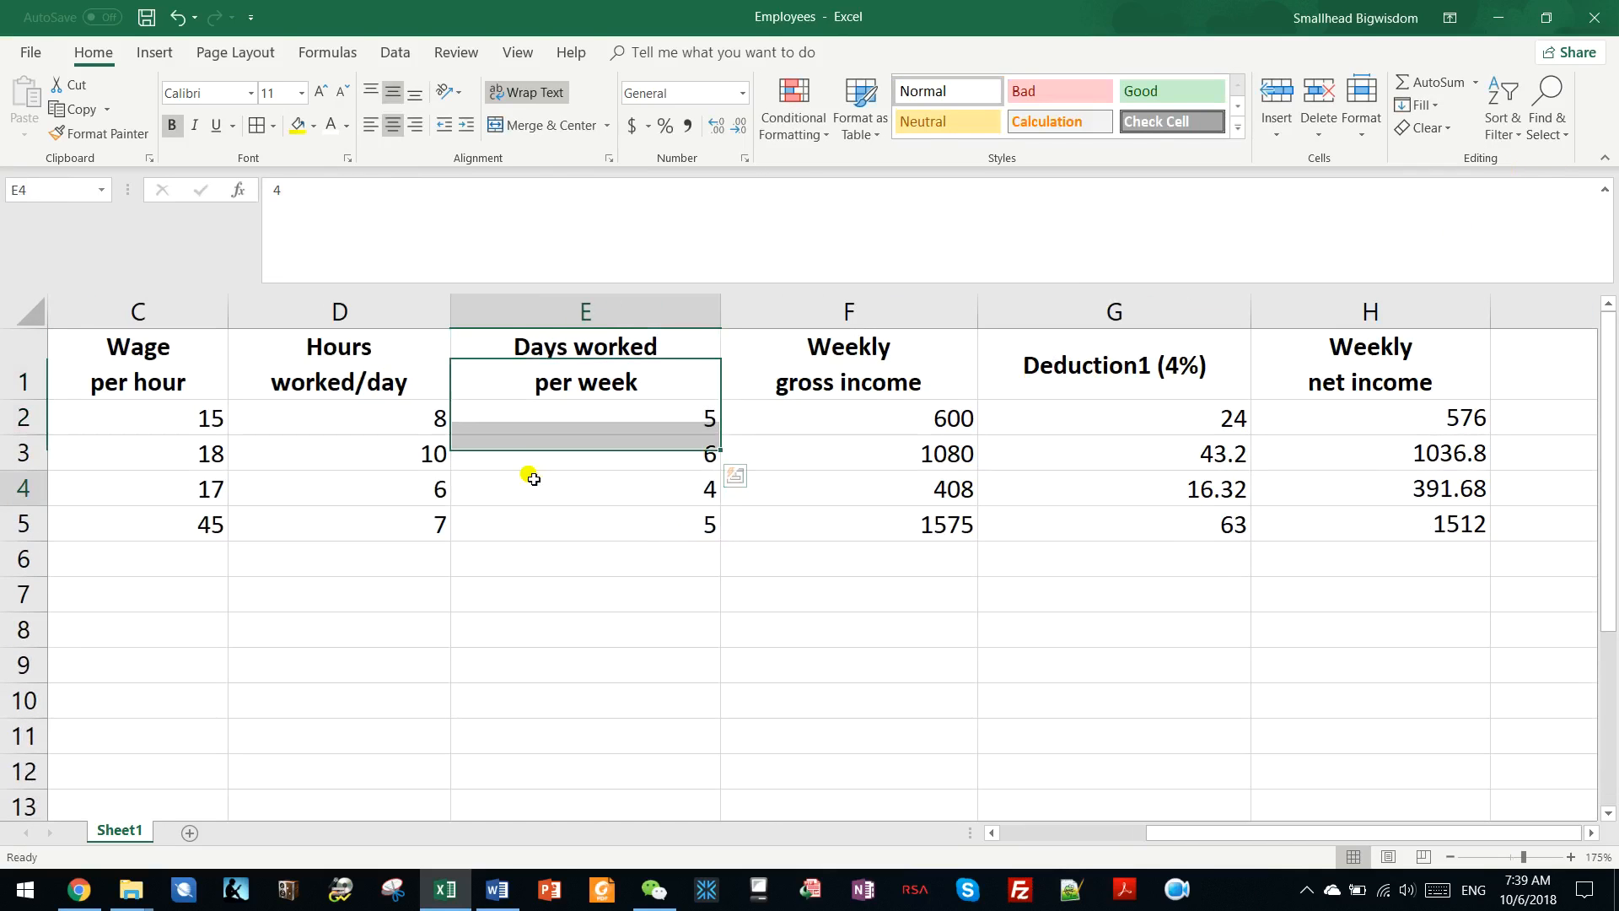
click(529, 483)
drag(1239, 839, 1023, 832)
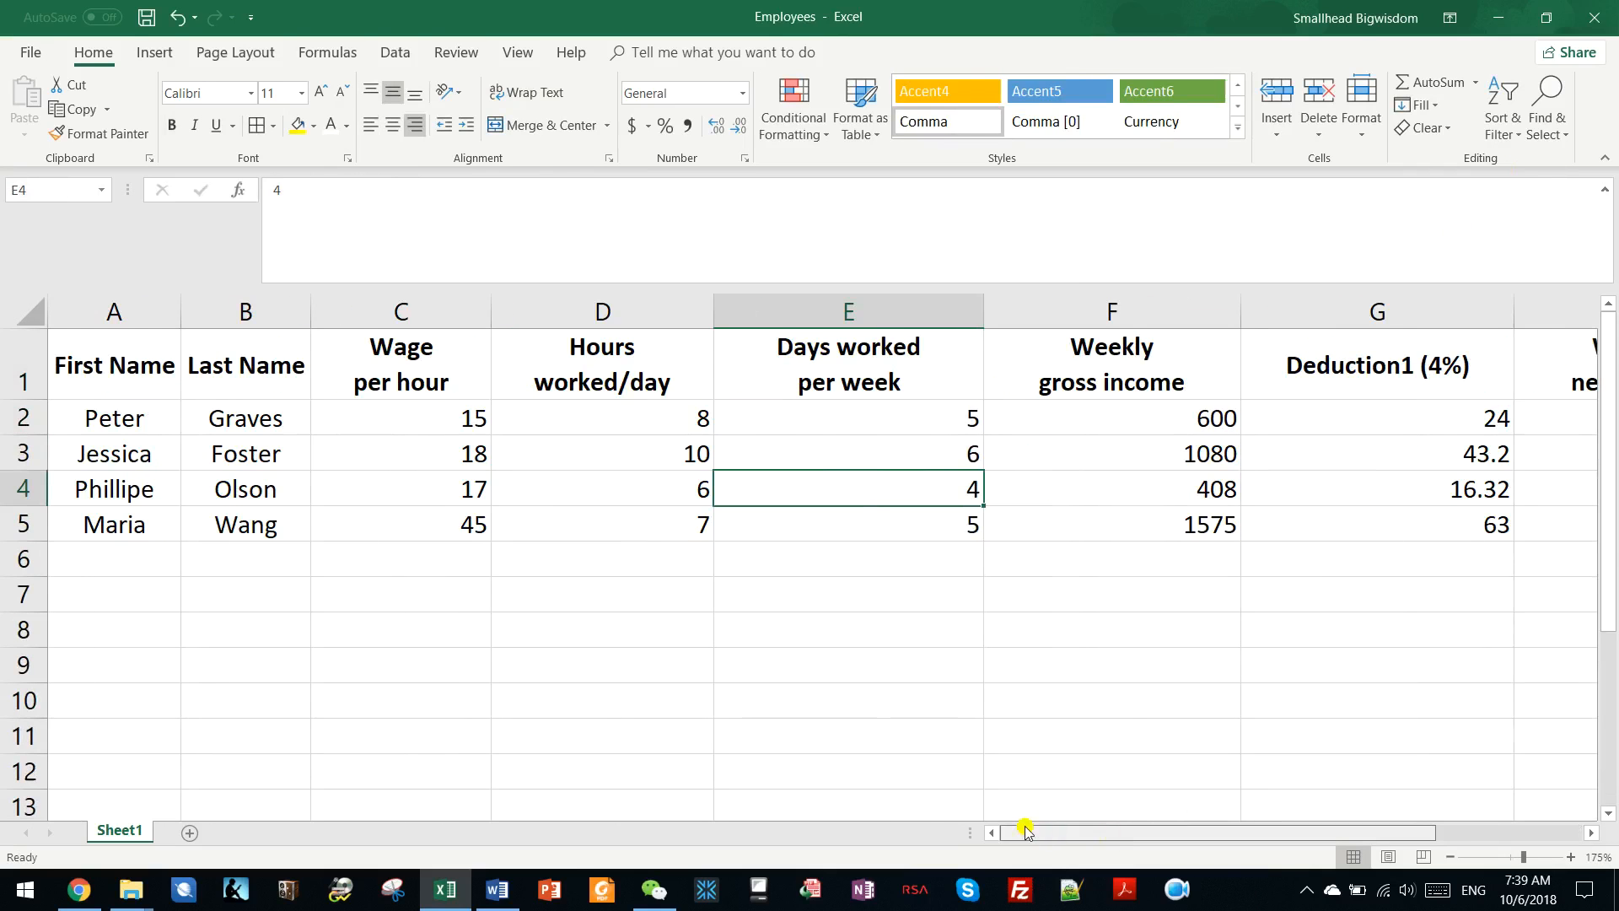
ctrl+scroll(698, 616, down, 2)
ctrl+scroll(699, 616, down, 1)
click(604, 520)
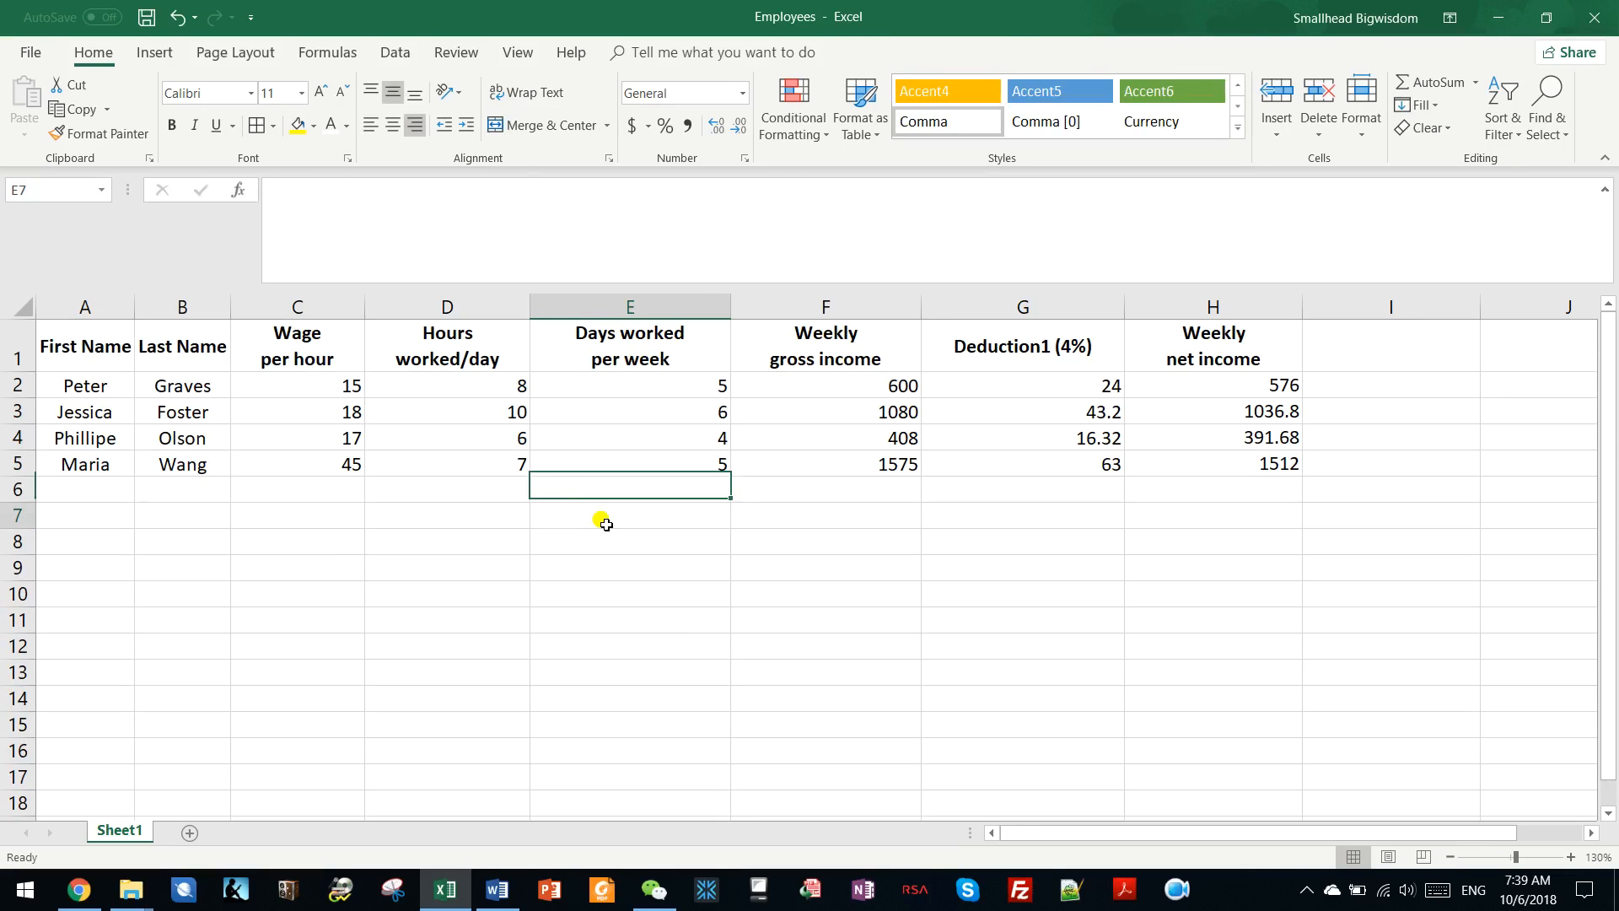
drag(57, 295, 1214, 311)
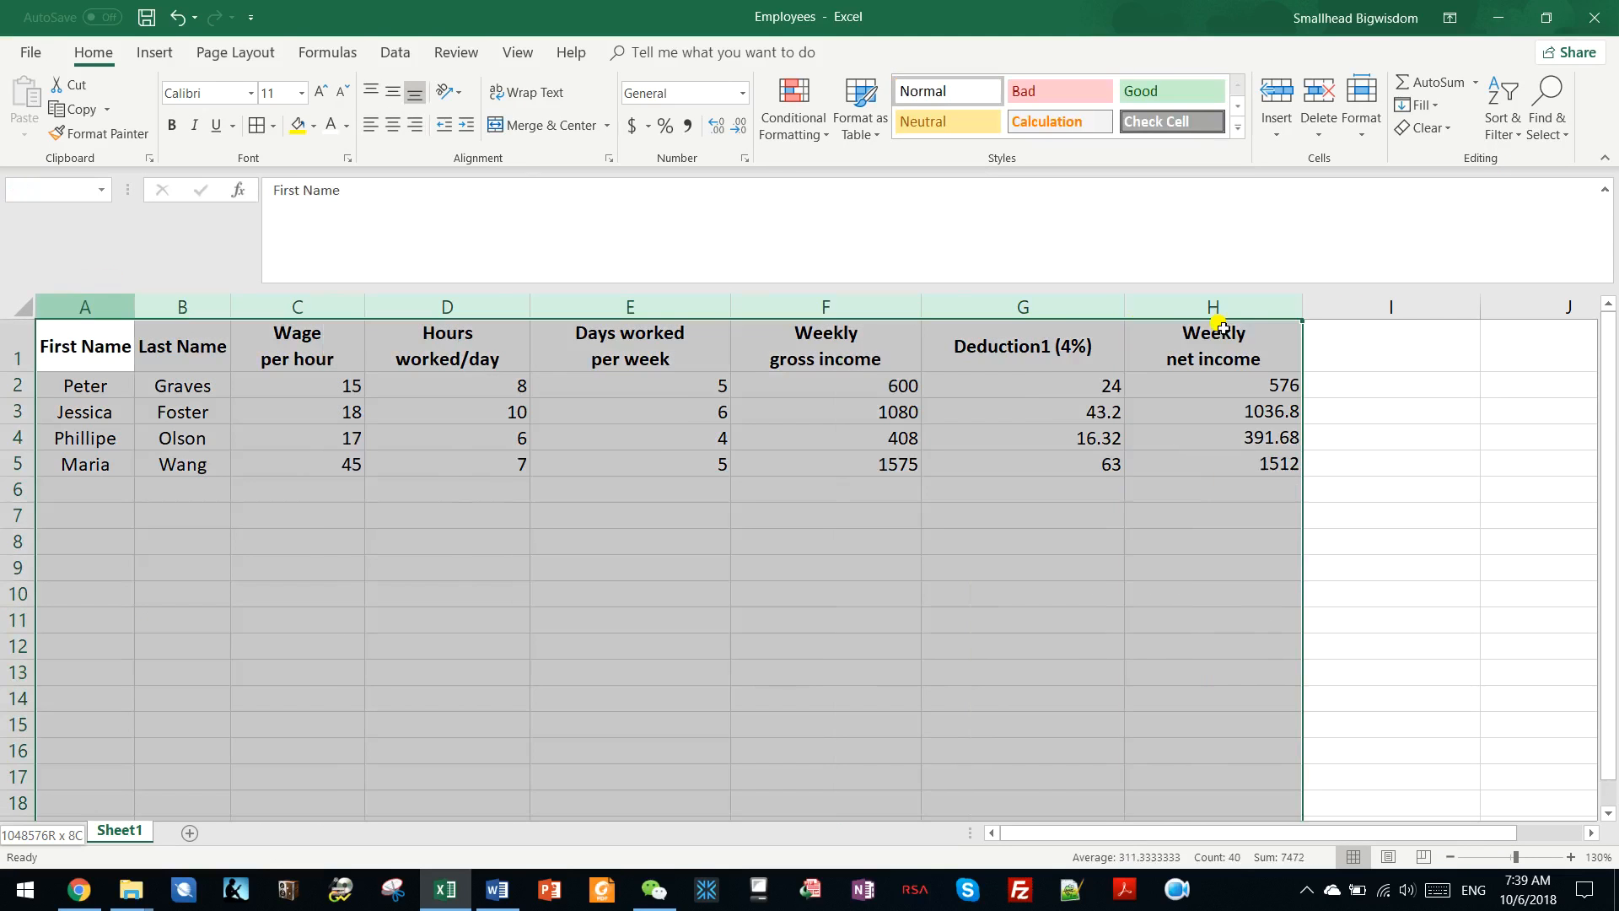
click(20, 308)
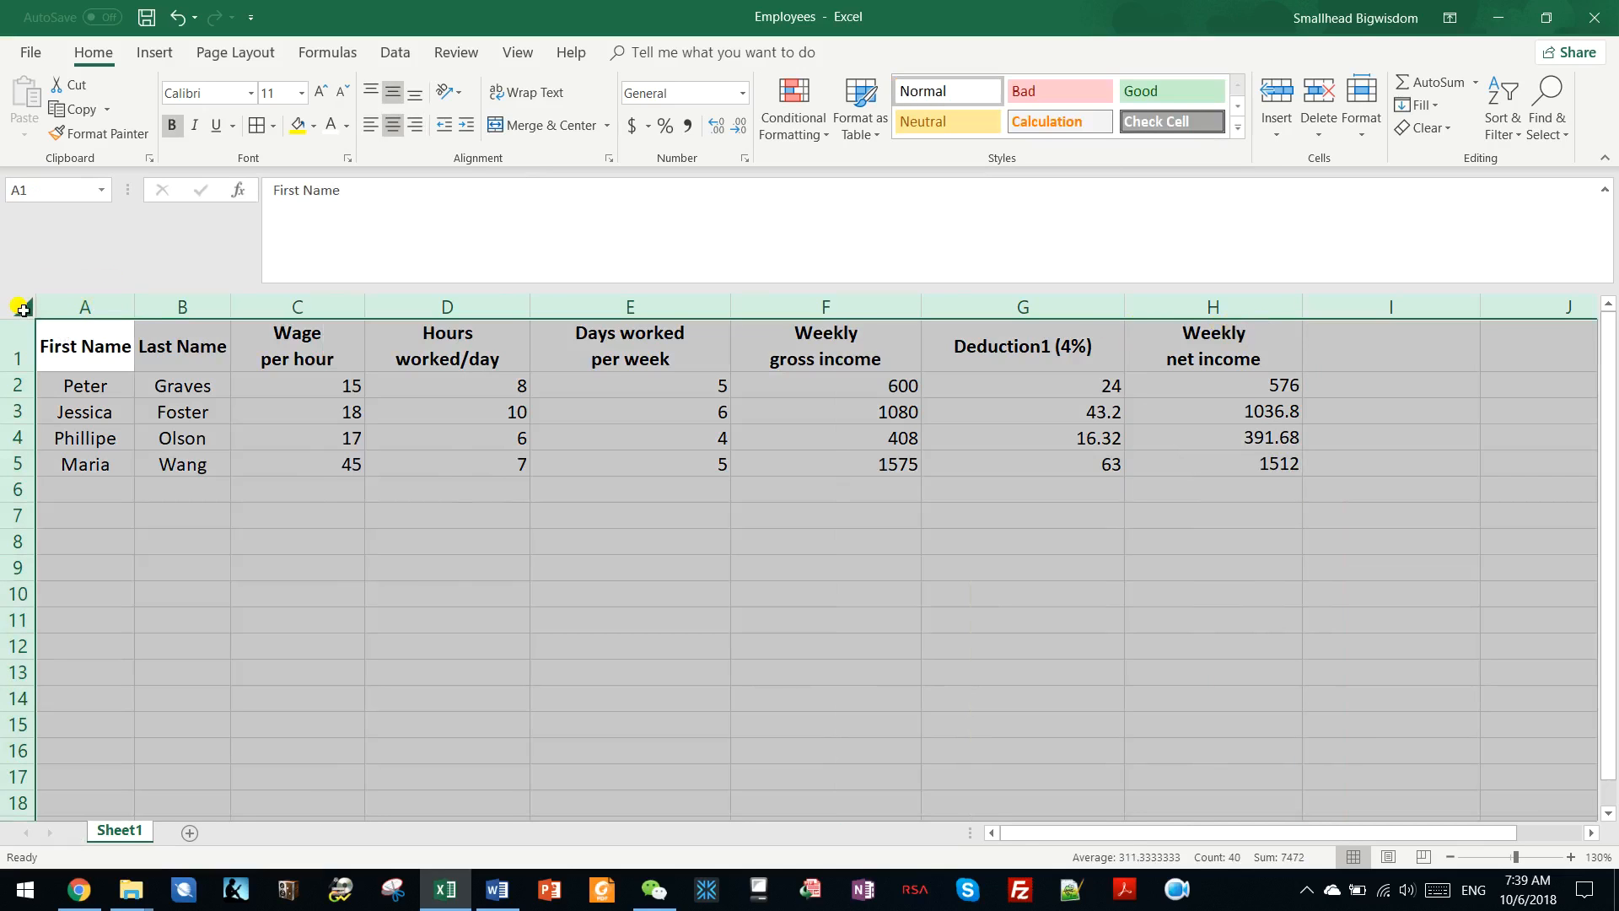
double_click(134, 306)
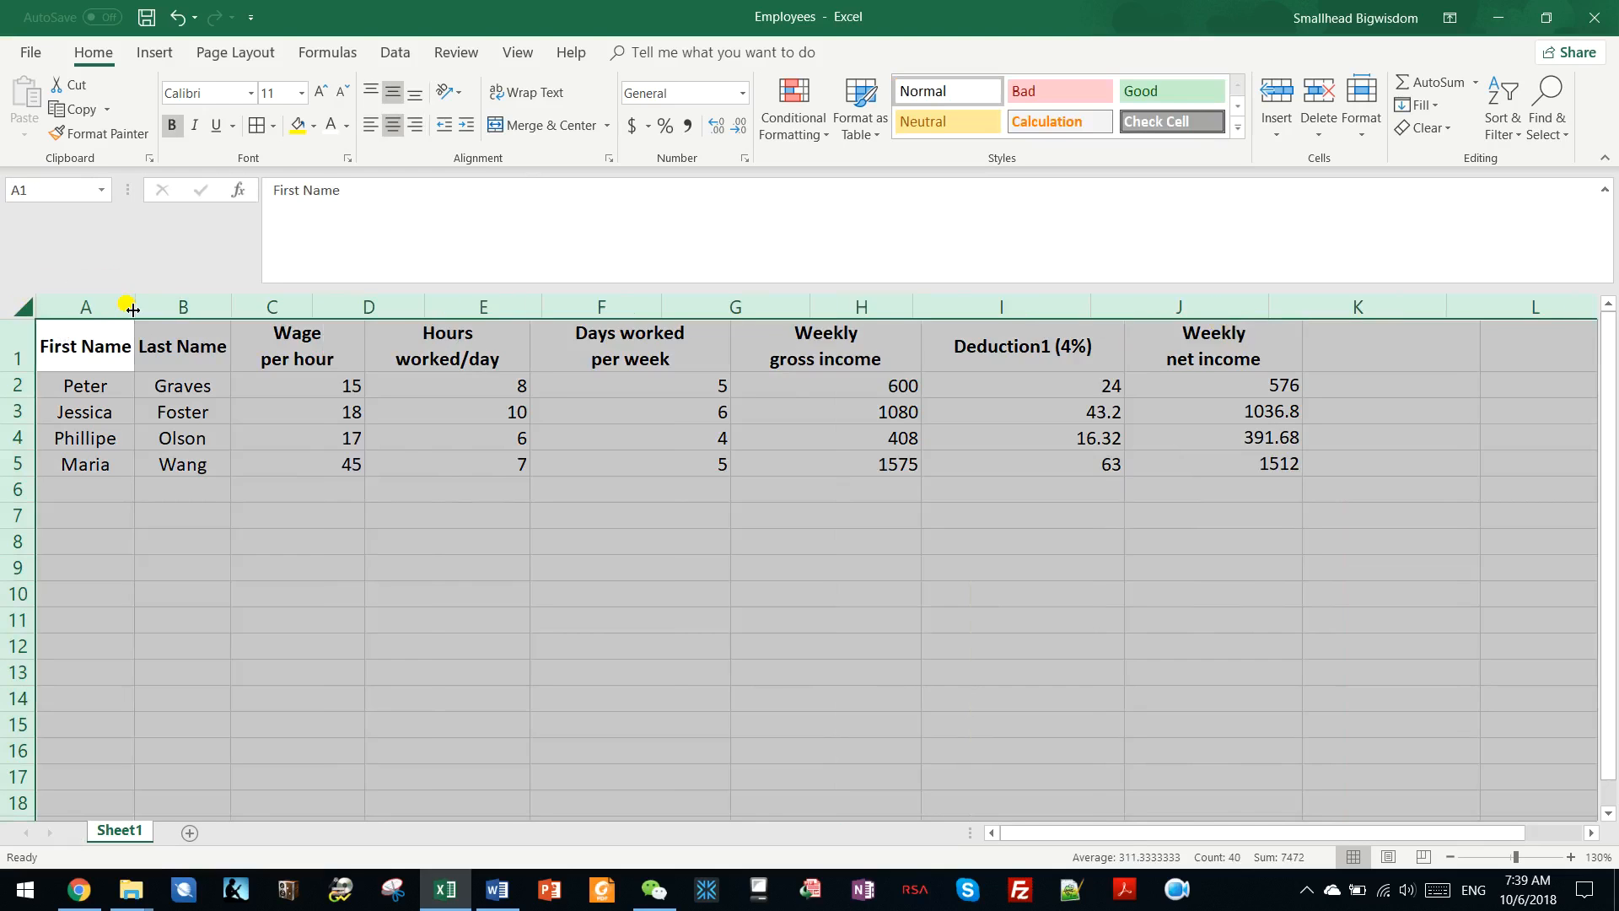
click(310, 399)
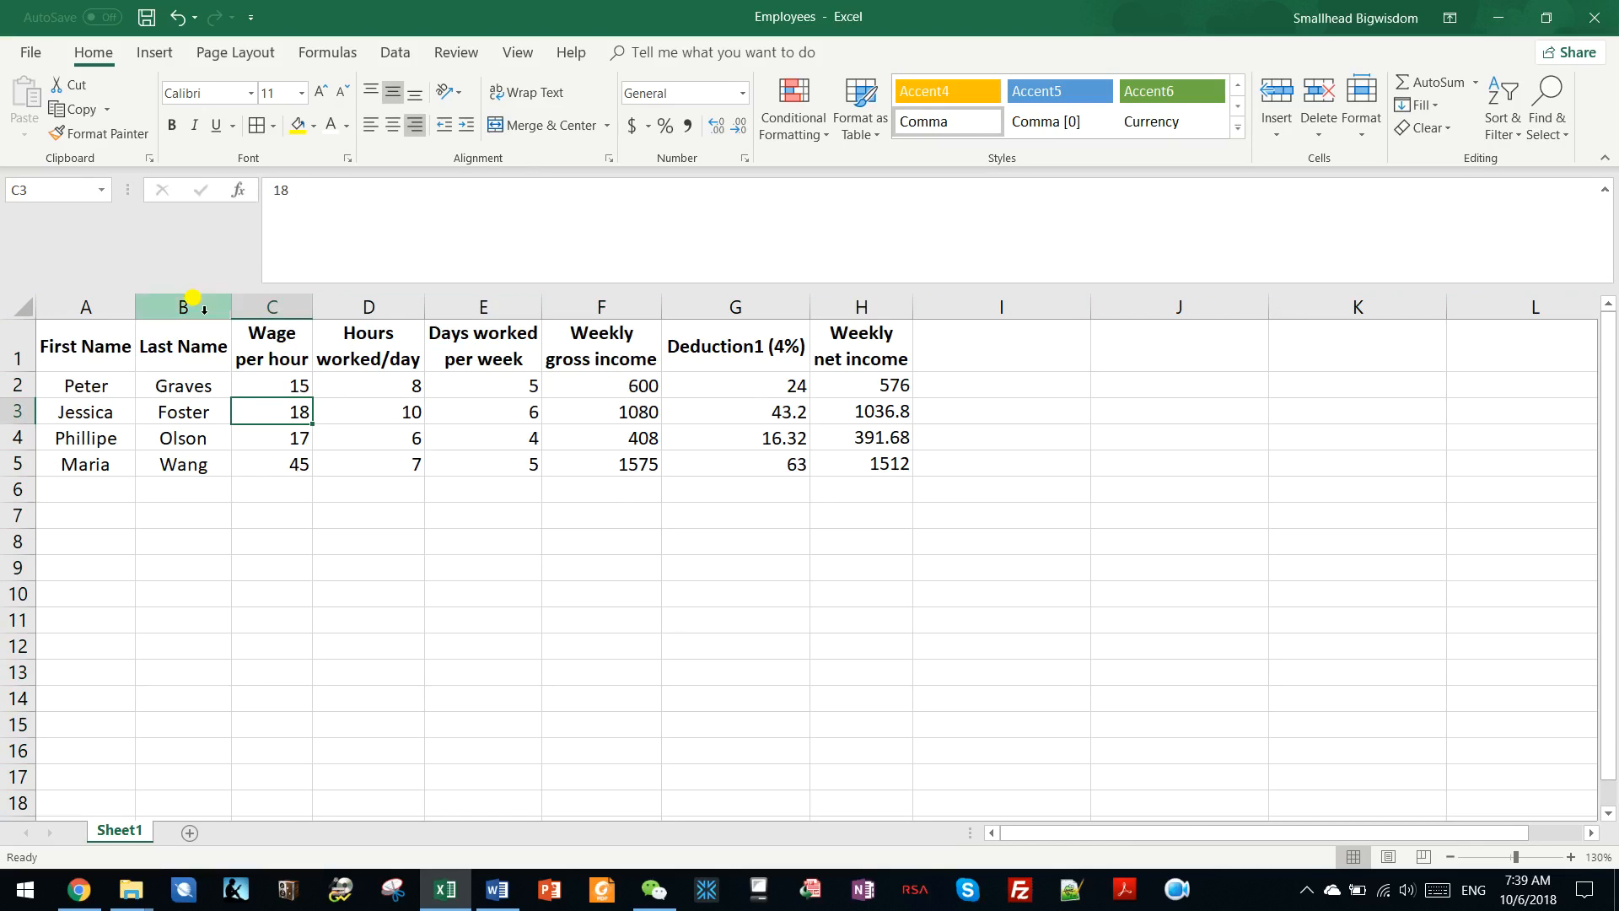
Apply all borders to the employee table in A1:H5.
drag(76, 345, 868, 460)
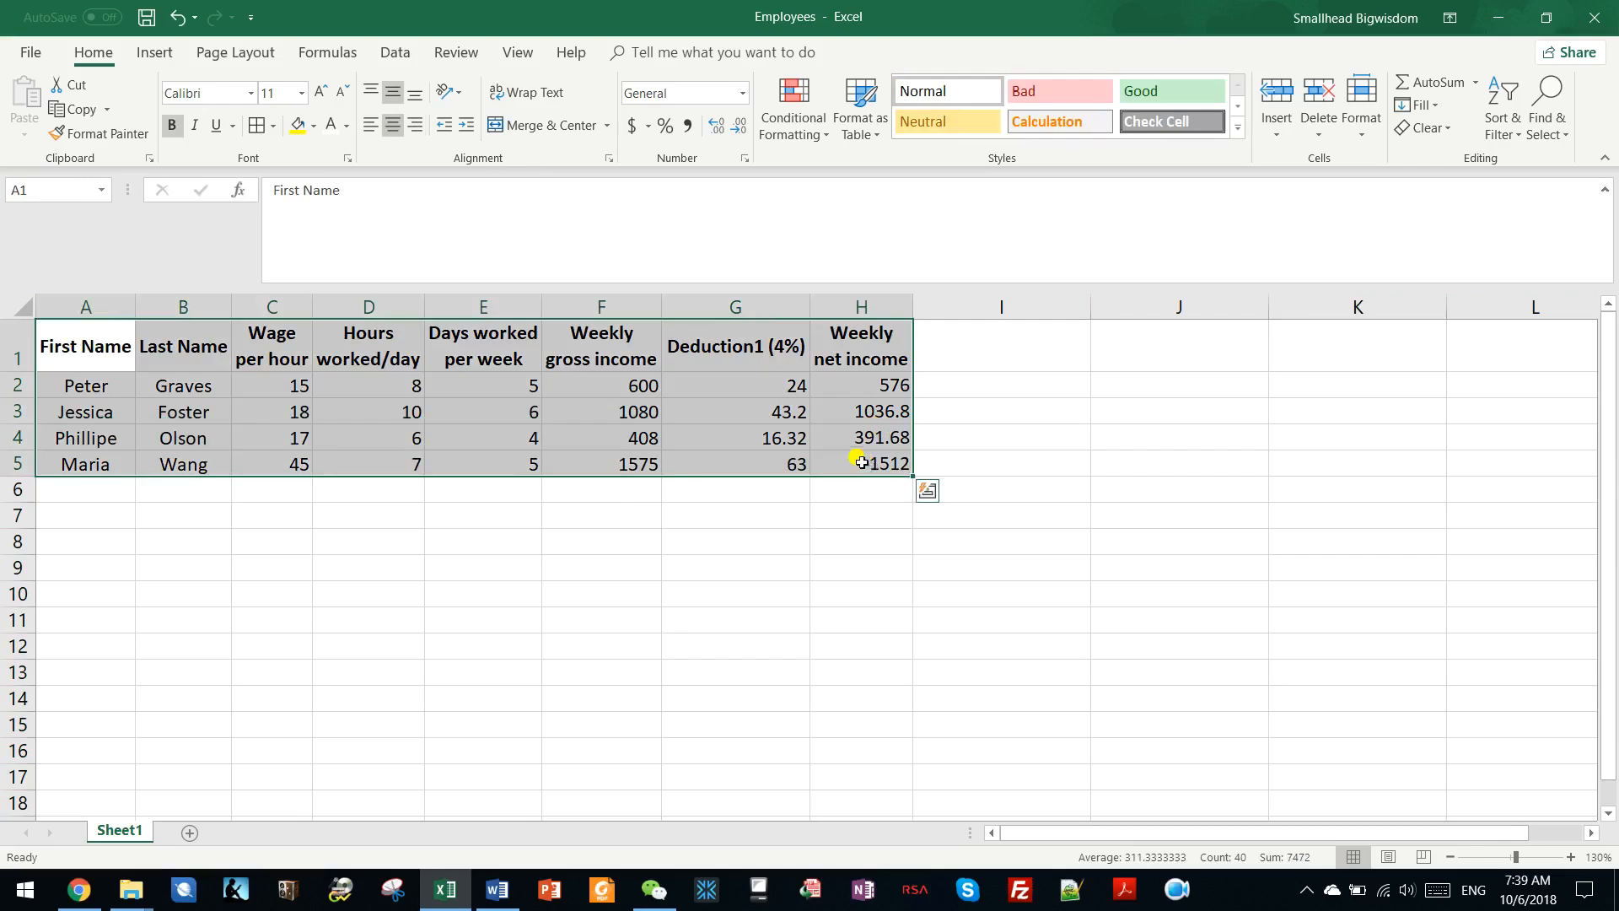
click(258, 131)
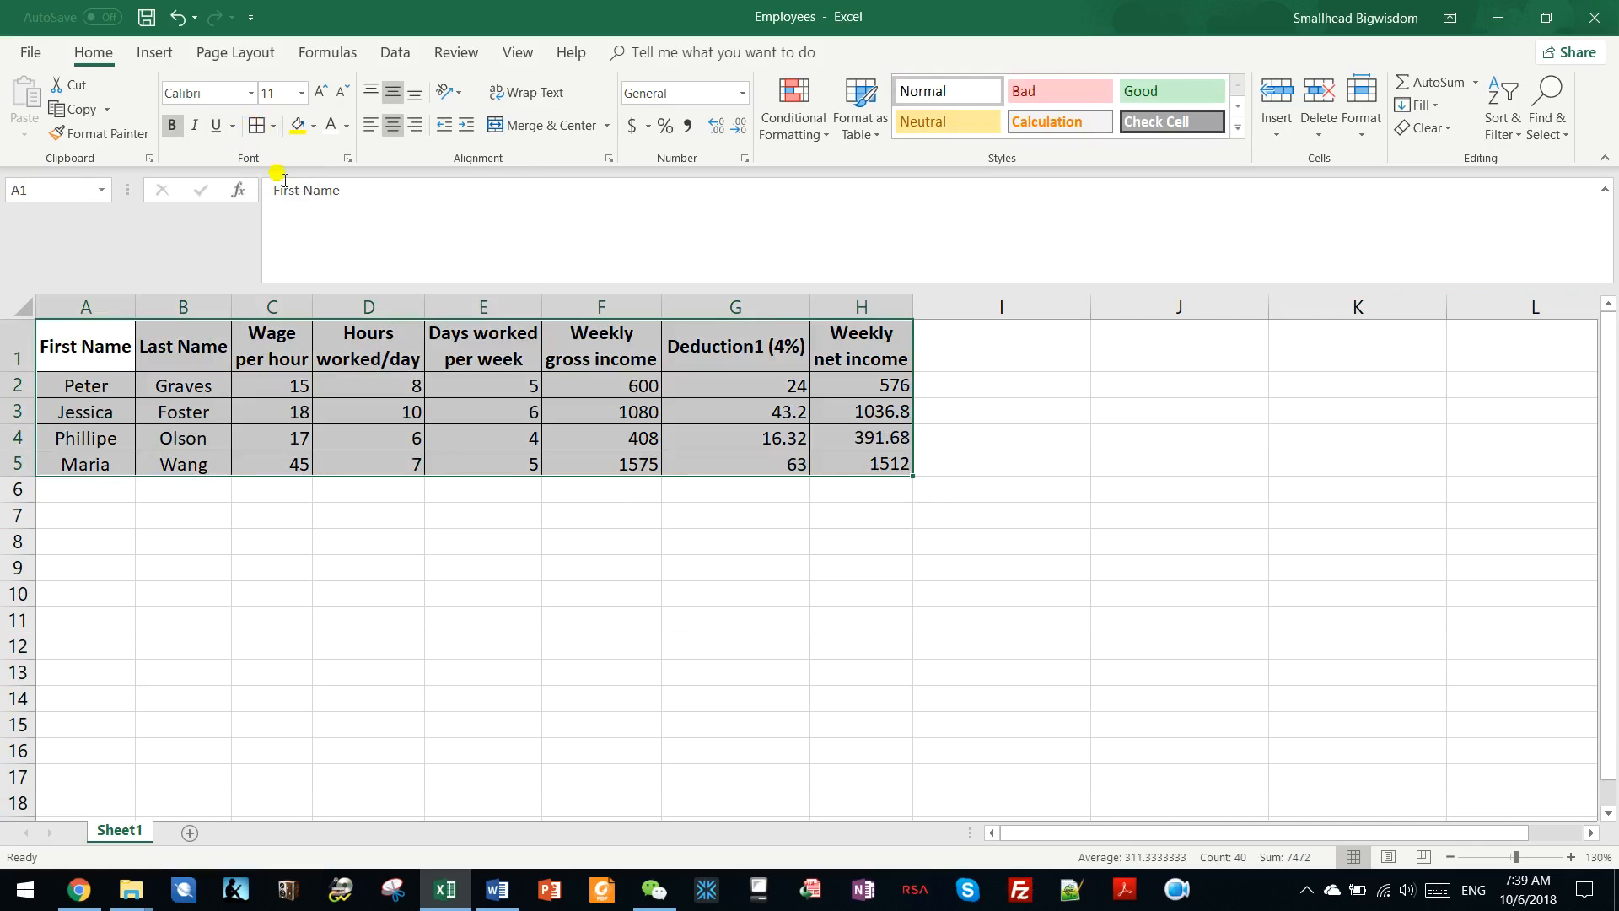
Give the heading row A1:H1 the darkest green theme fill and white text.
drag(94, 338, 851, 350)
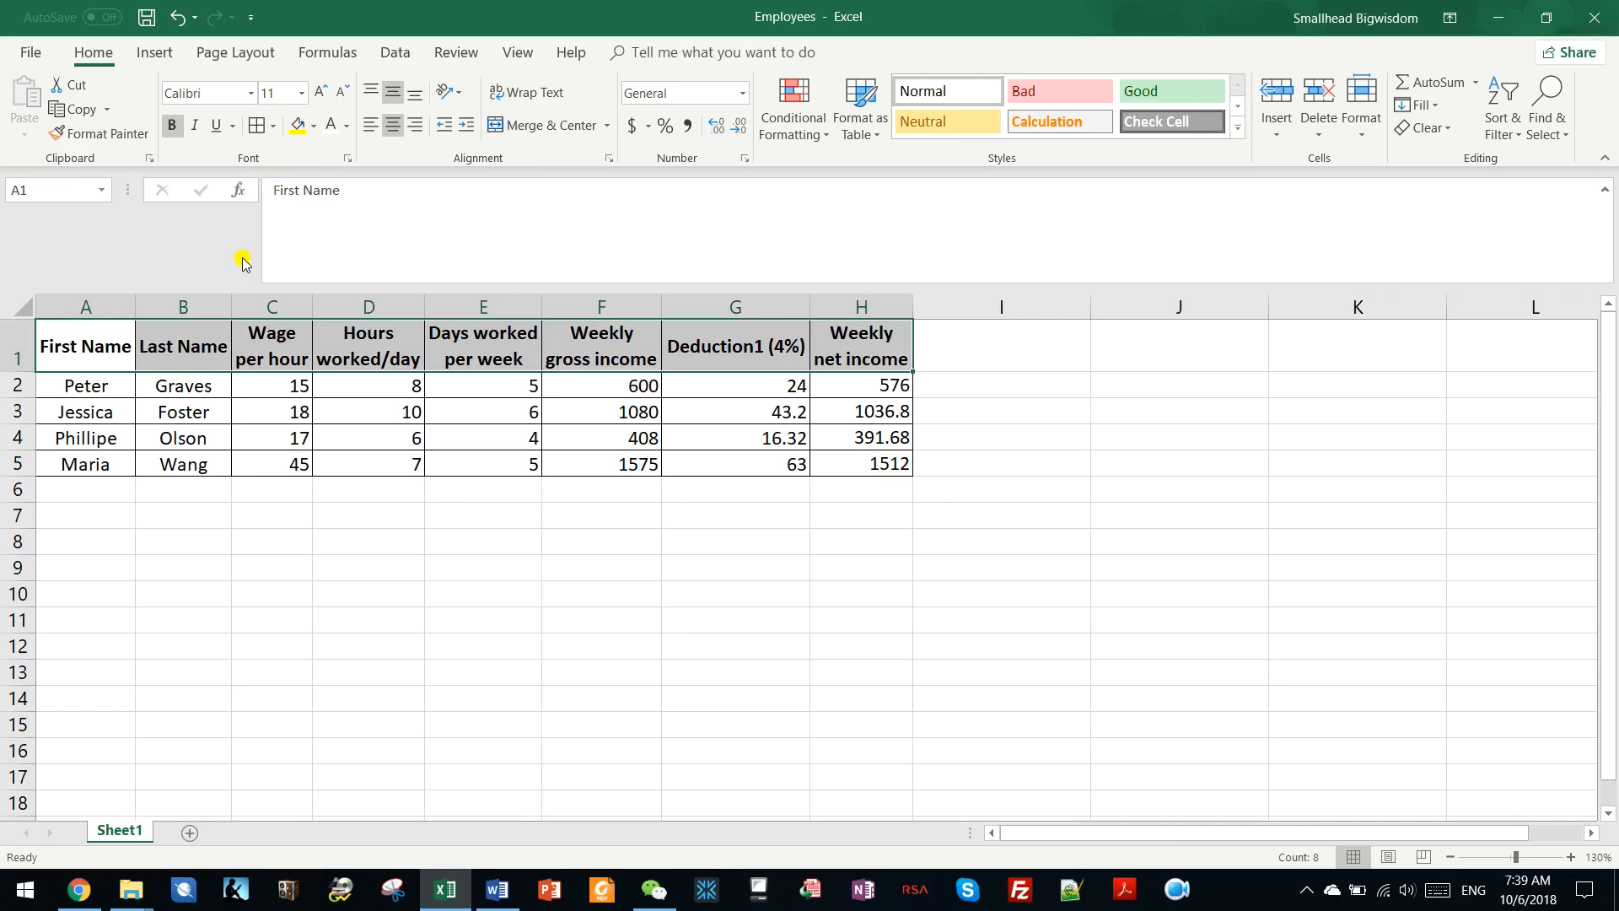
click(313, 125)
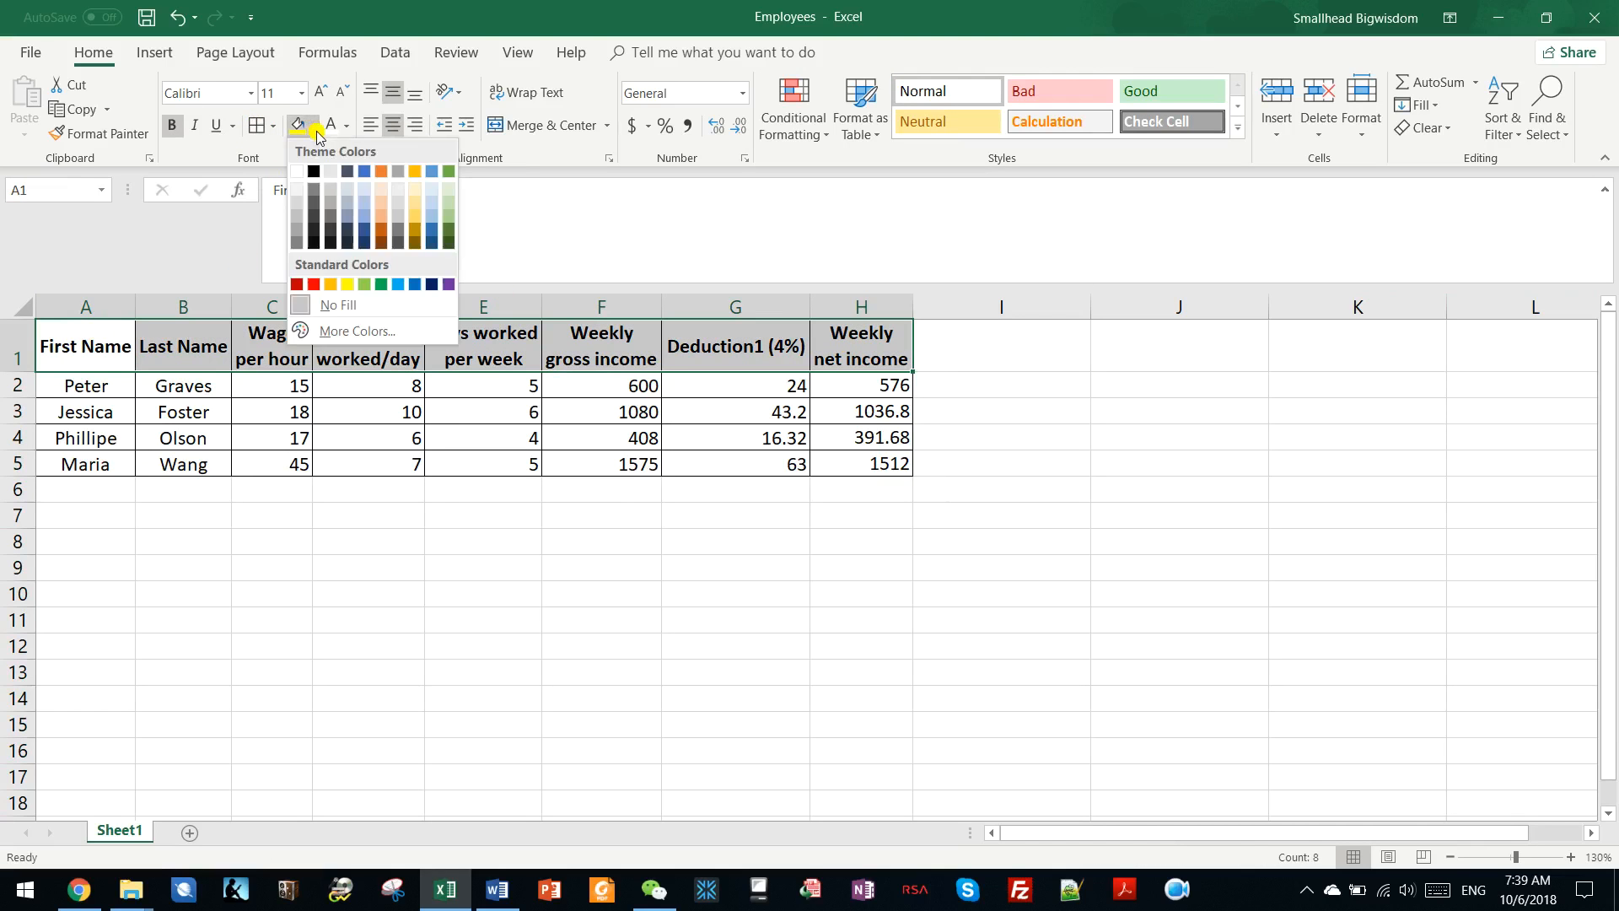
click(448, 244)
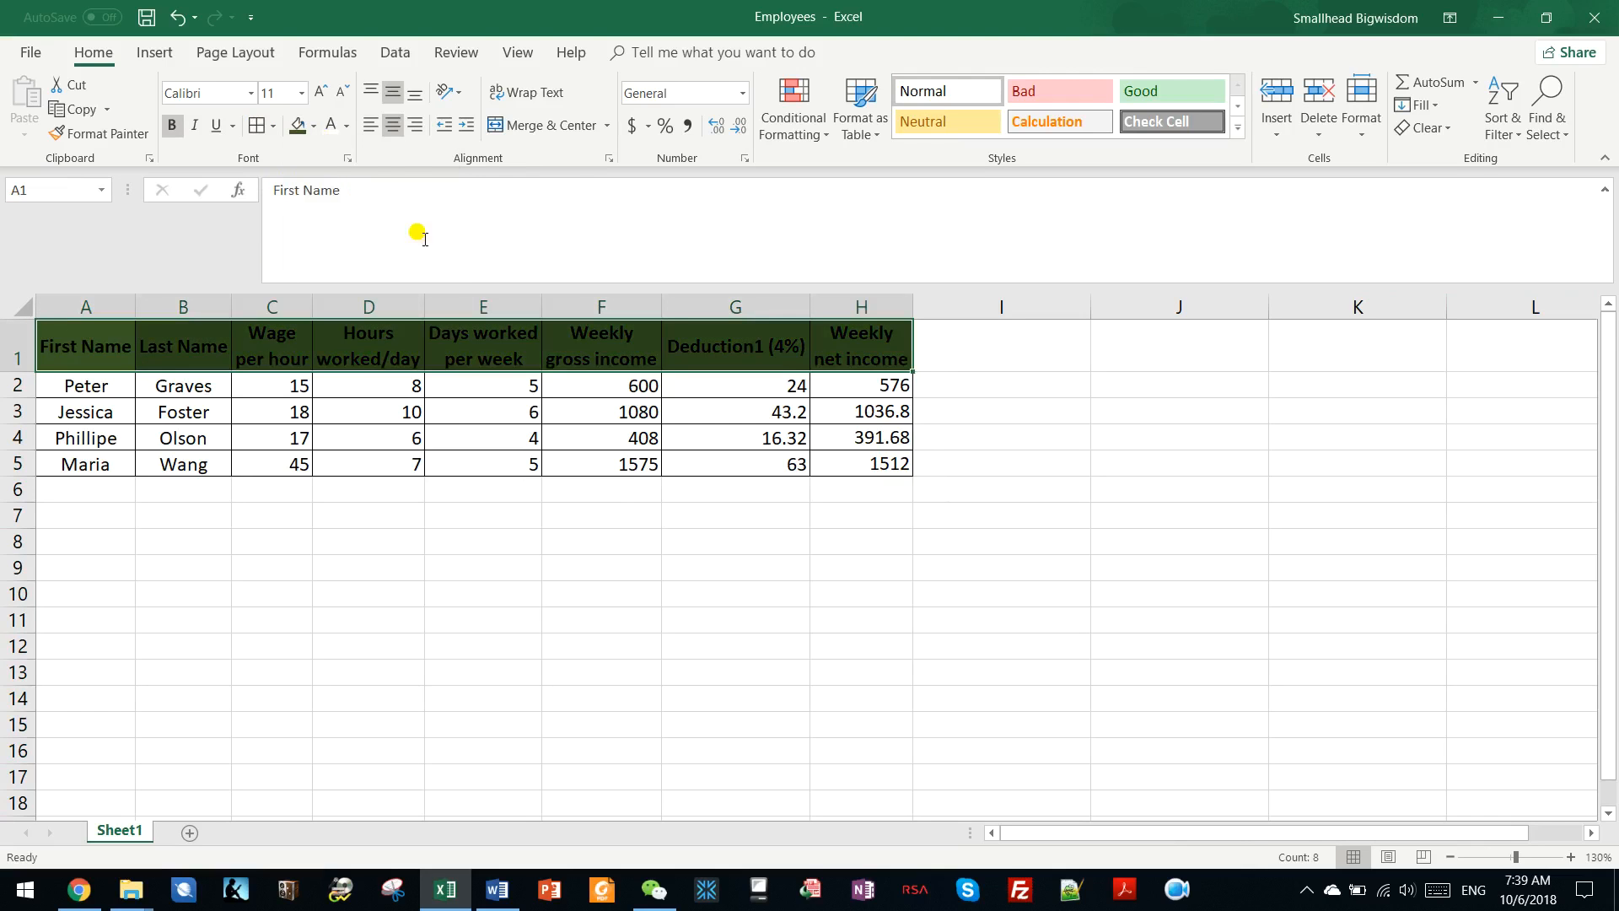
click(332, 126)
click(400, 390)
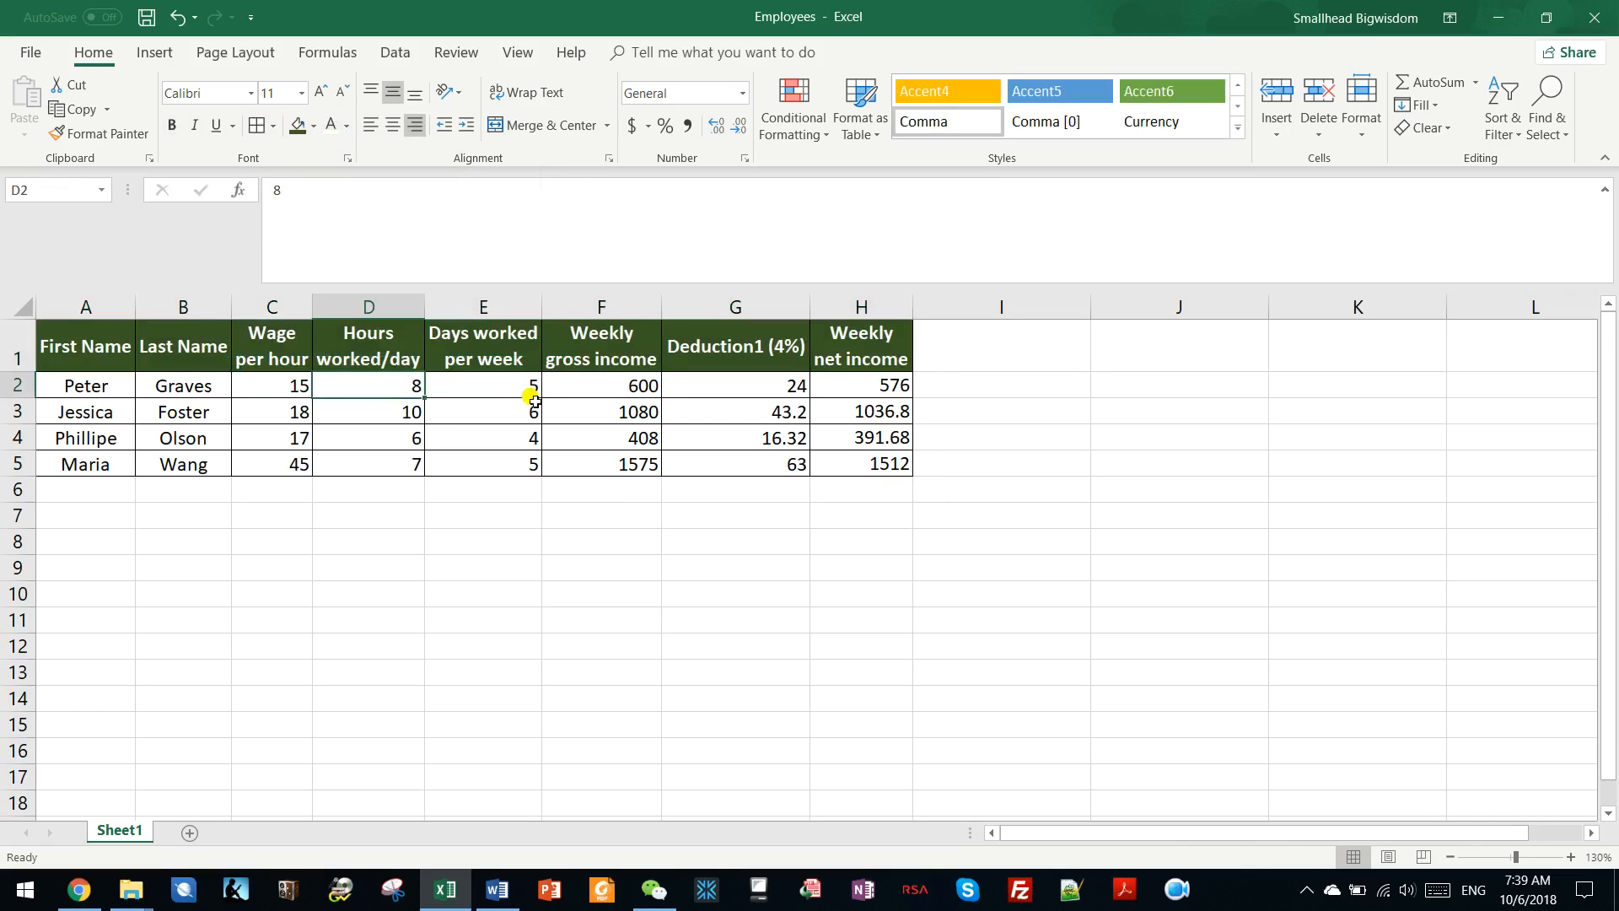
Center the employee data in A2:H5 horizontally.
drag(99, 389, 847, 470)
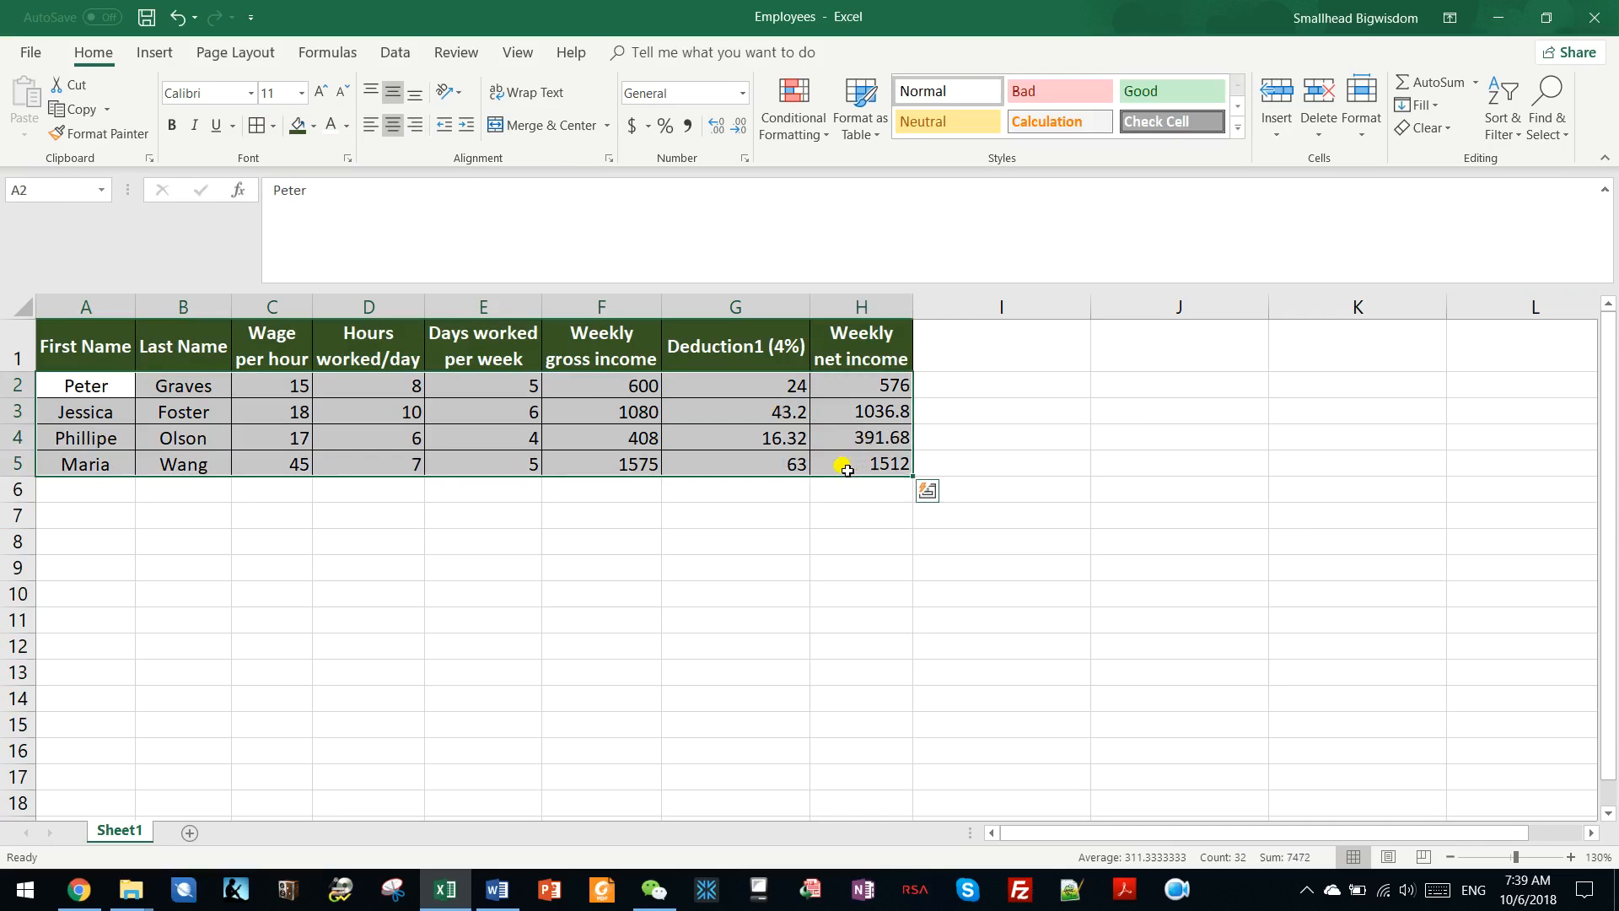
click(392, 126)
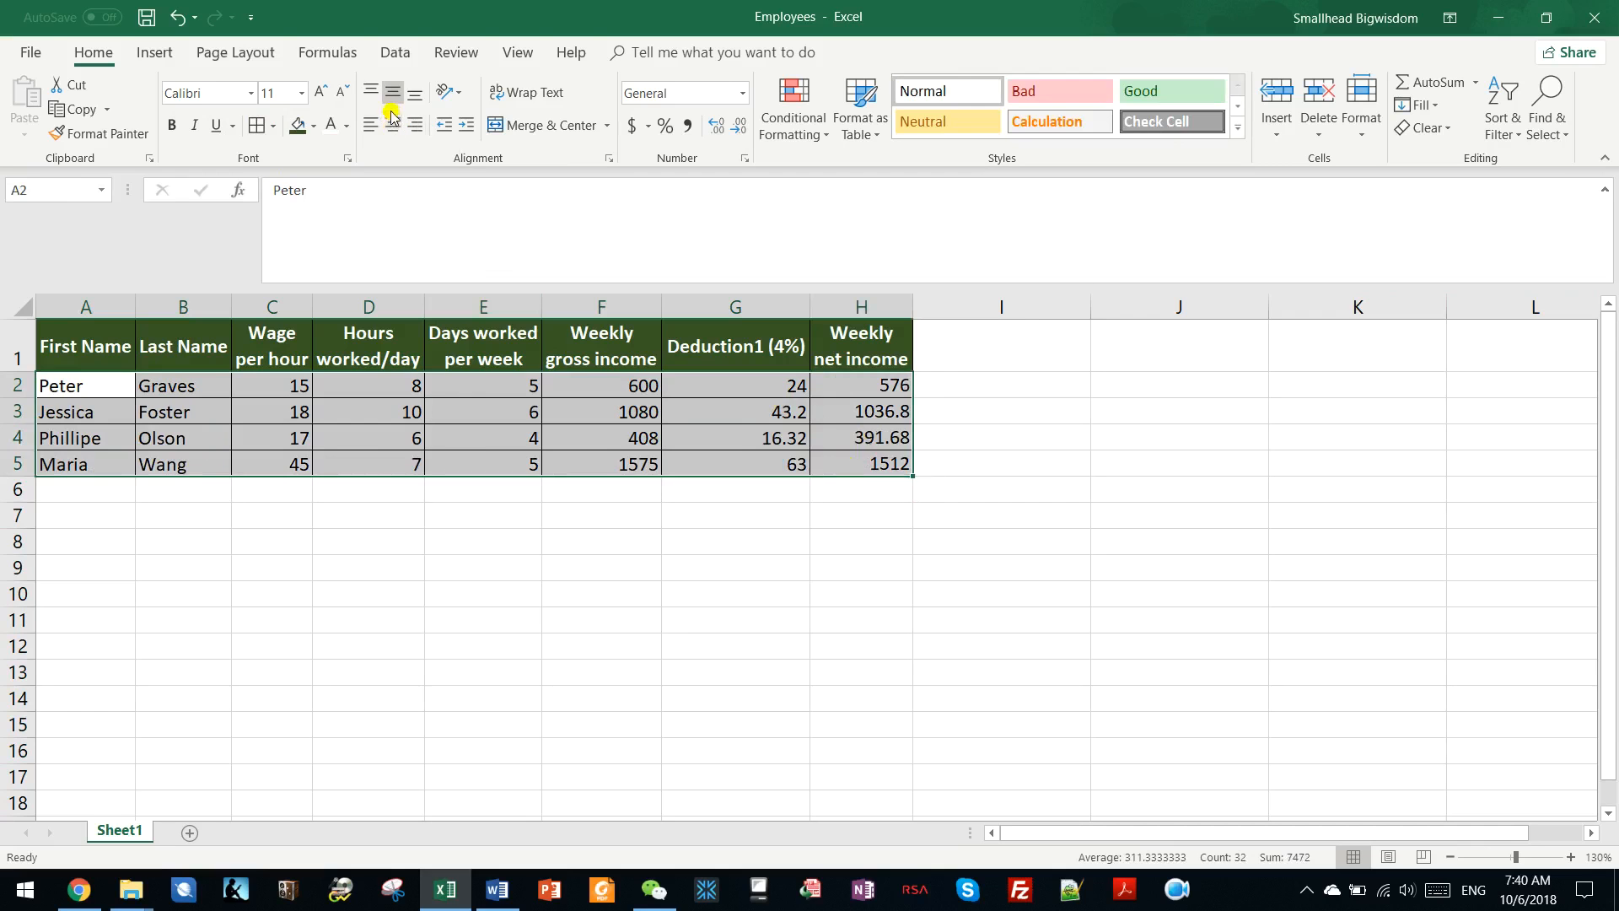
click(392, 118)
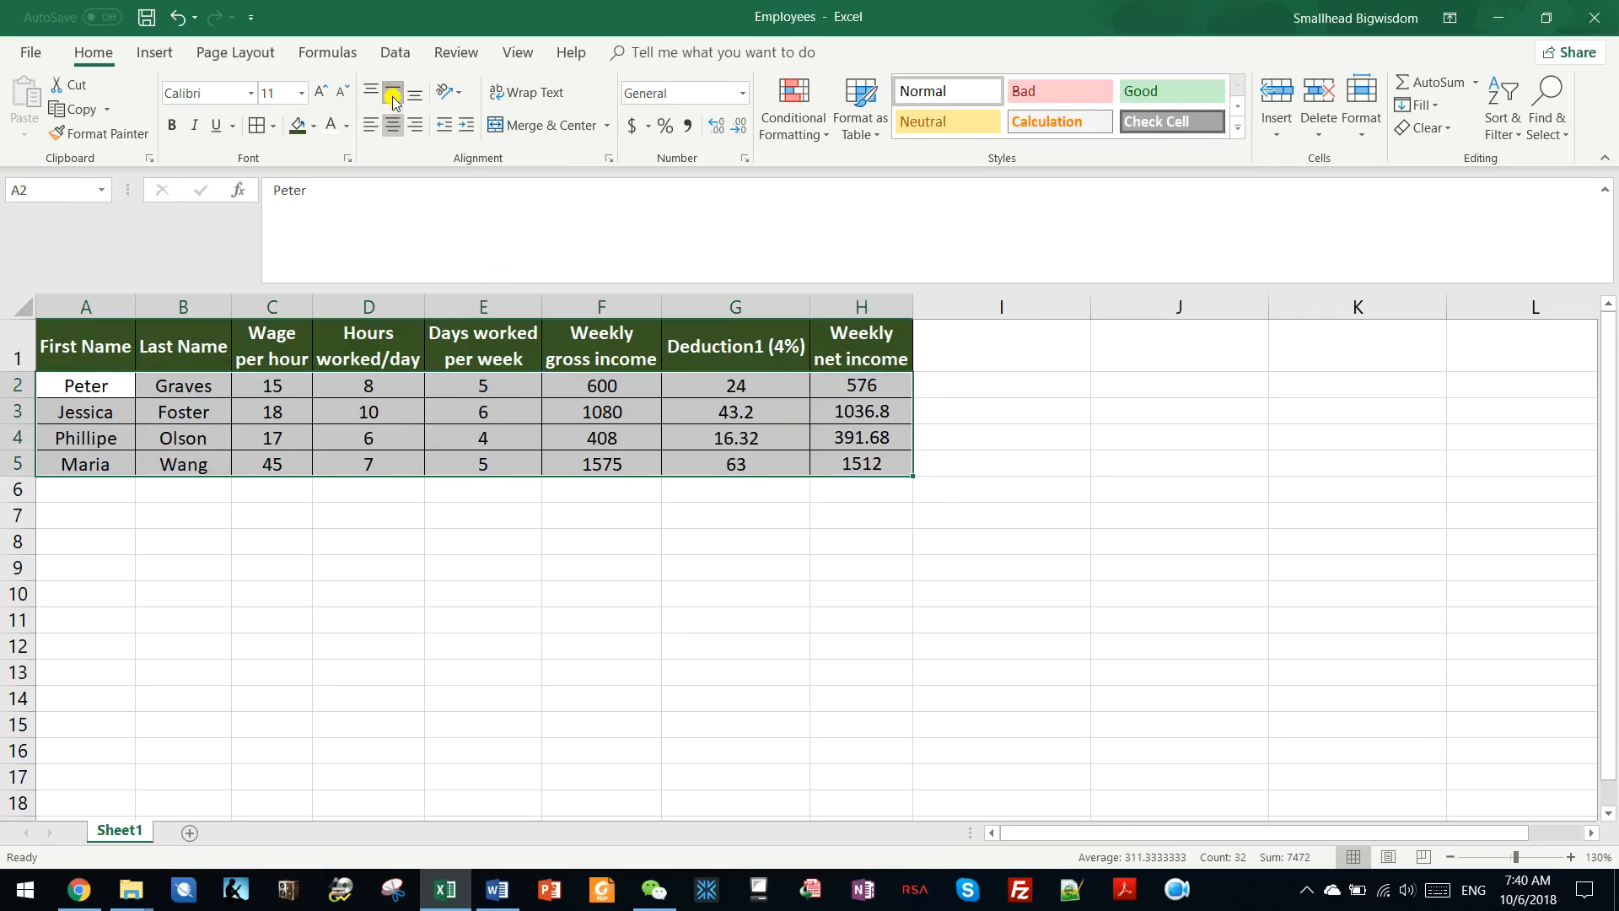
click(574, 418)
Enter the label "Weekly subtotal" in G6, below the deduction column.
ctrl+scroll(575, 418, up, 4)
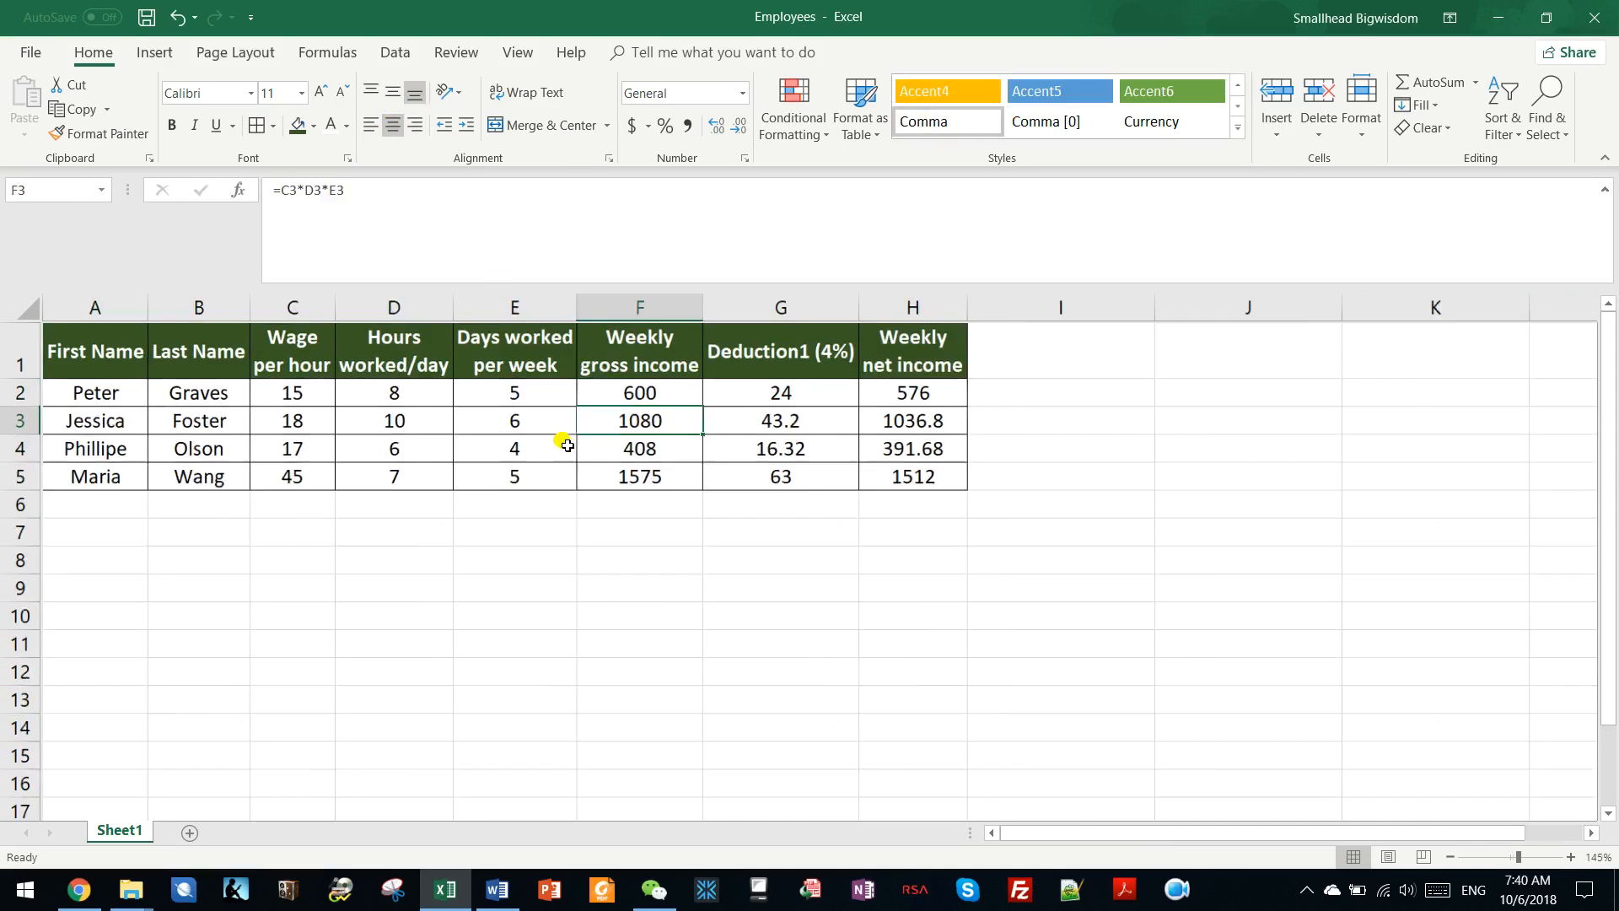
click(732, 549)
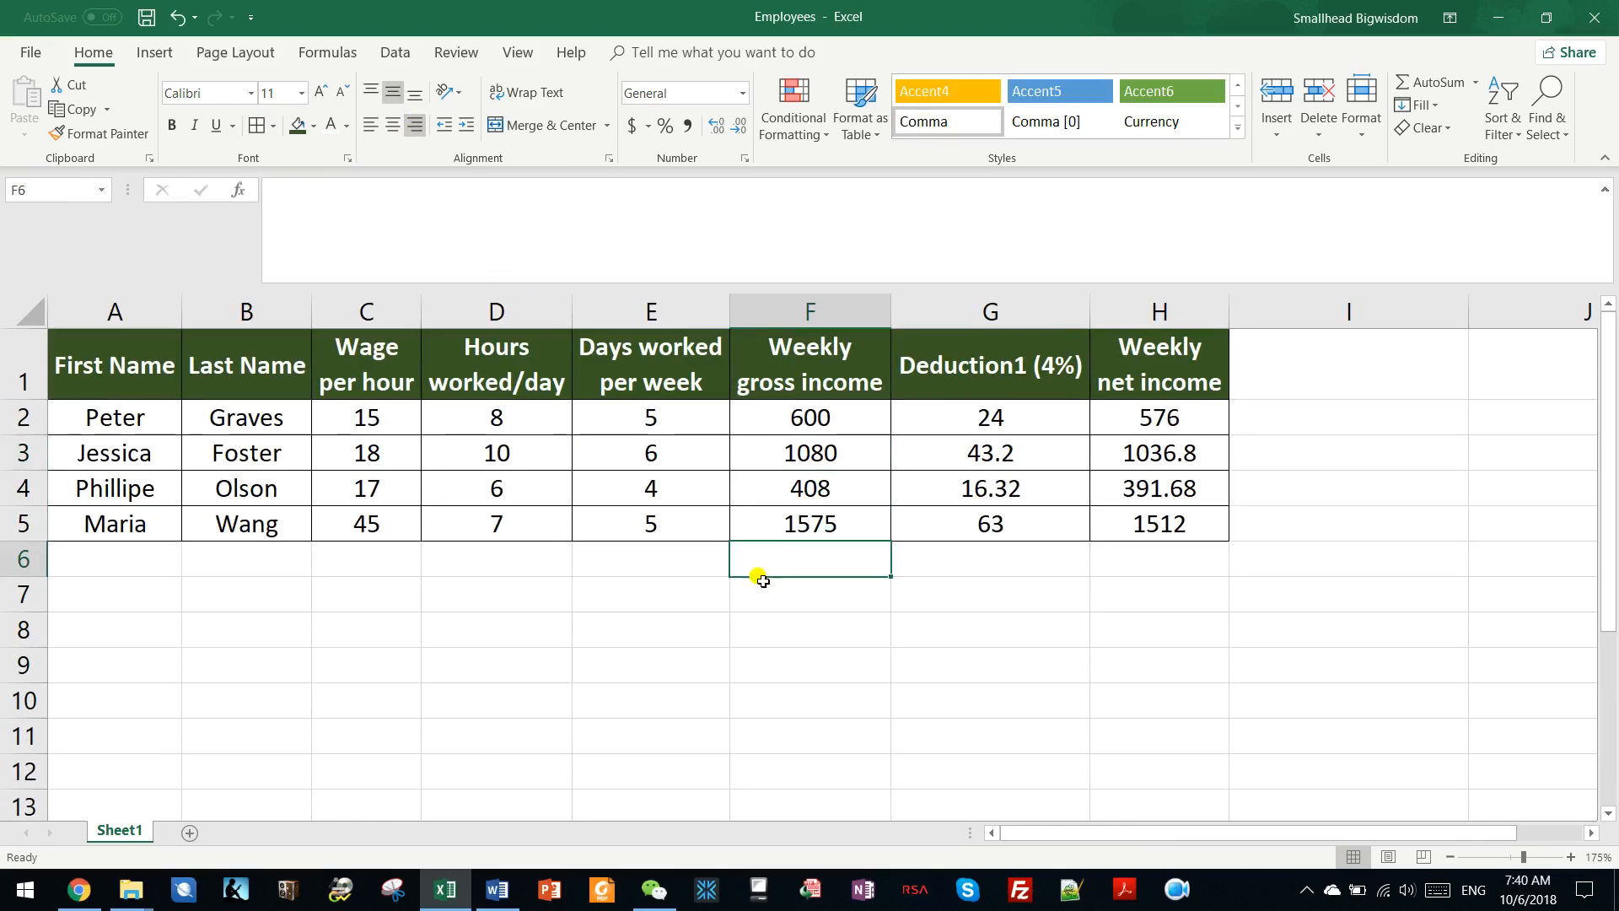
click(637, 491)
click(981, 560)
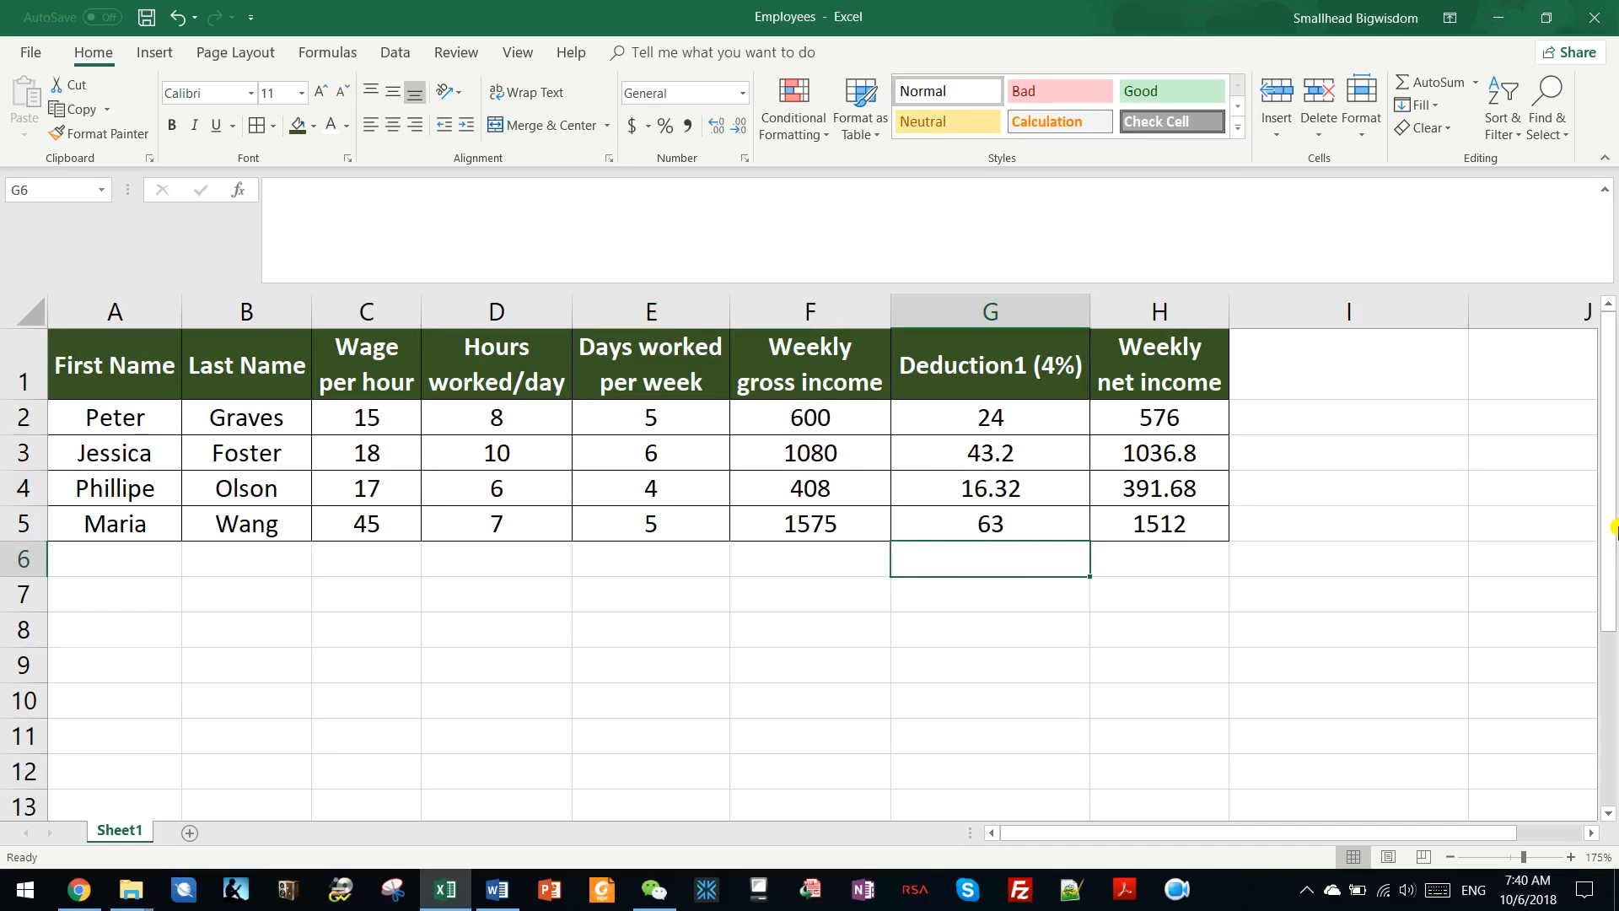
text(Weekly subtotal)
key(Return)
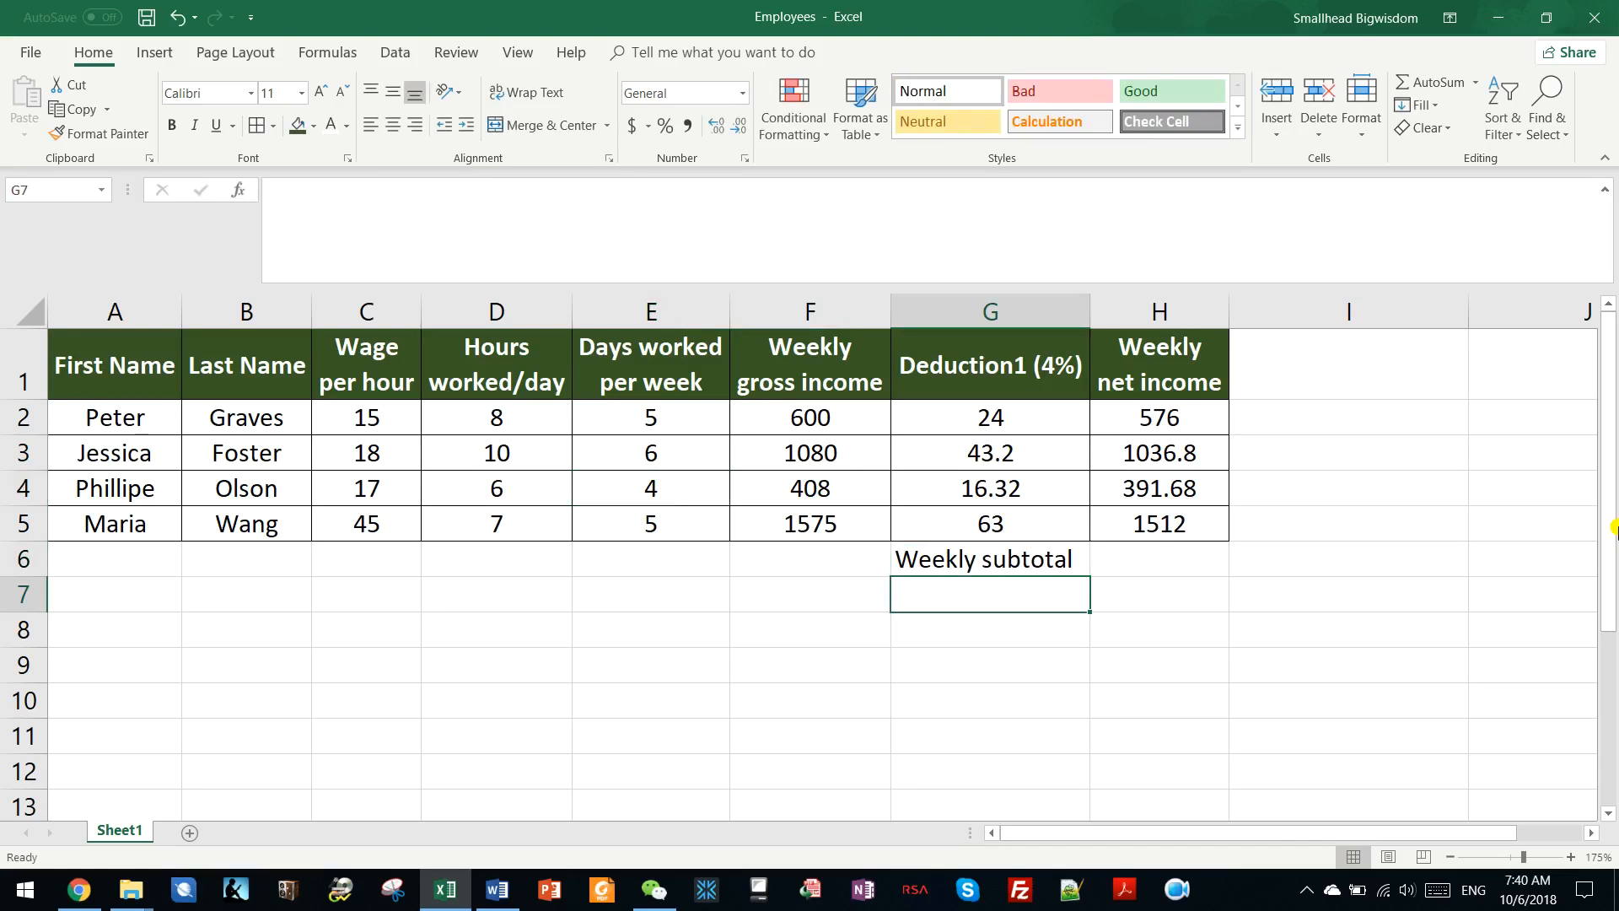
Add up the weekly net incomes with the formula =SUM(H2:H5) in H6 and check the summed cells.
click(1192, 546)
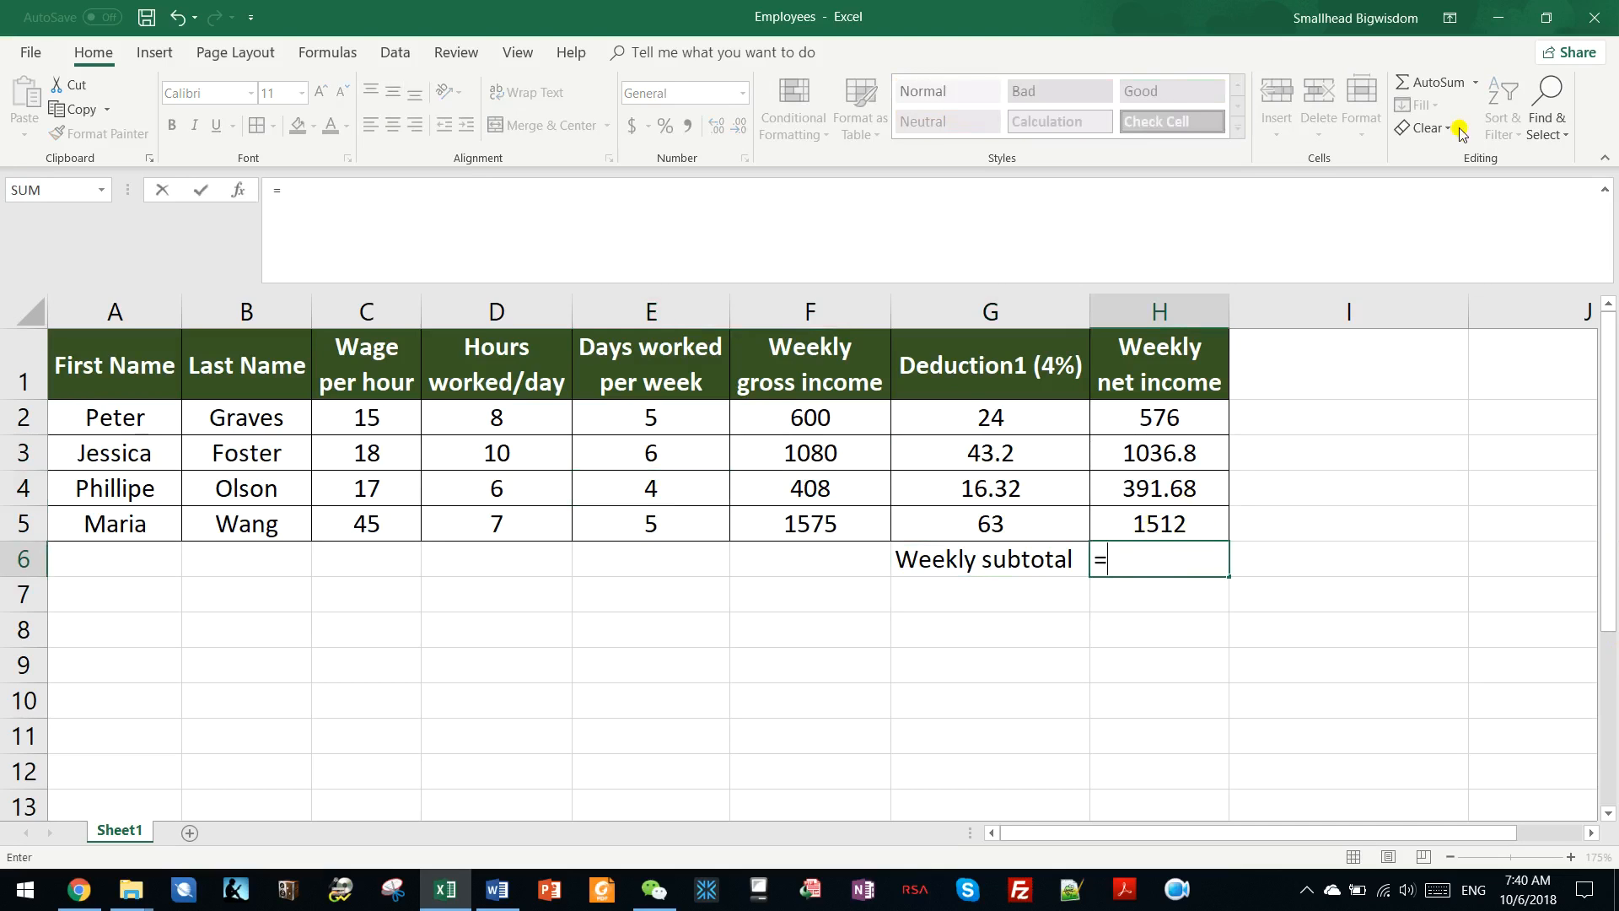
click(1434, 84)
click(1434, 88)
click(1435, 88)
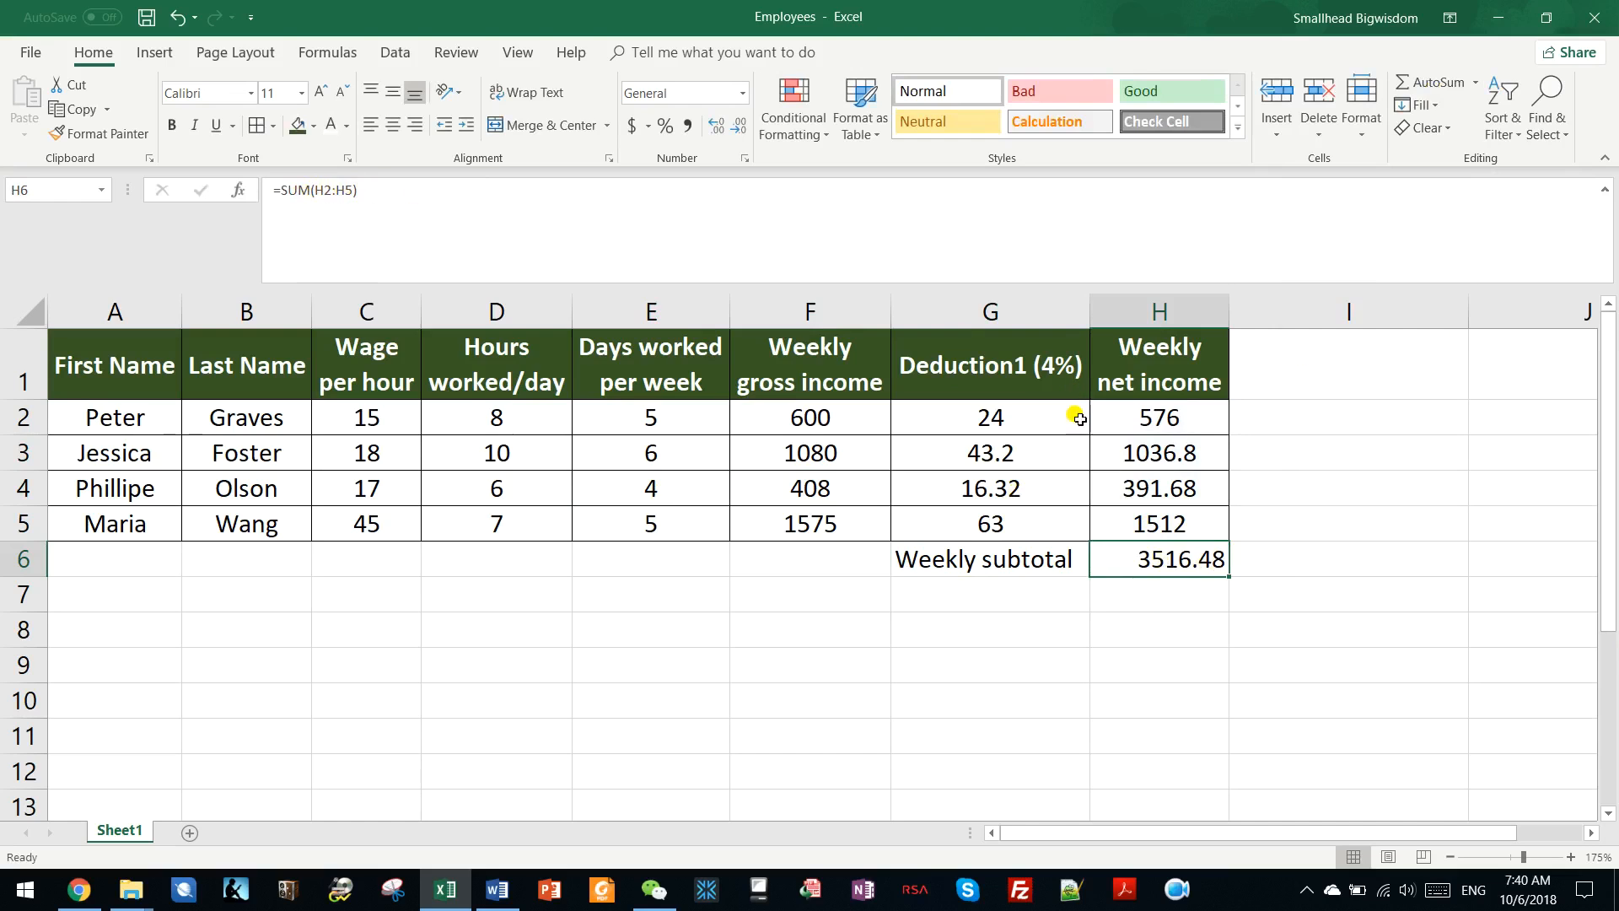
click(1160, 417)
drag(1161, 416, 1147, 516)
Highlight the subtotal amount in H6 with the standard yellow fill.
click(1147, 553)
click(313, 125)
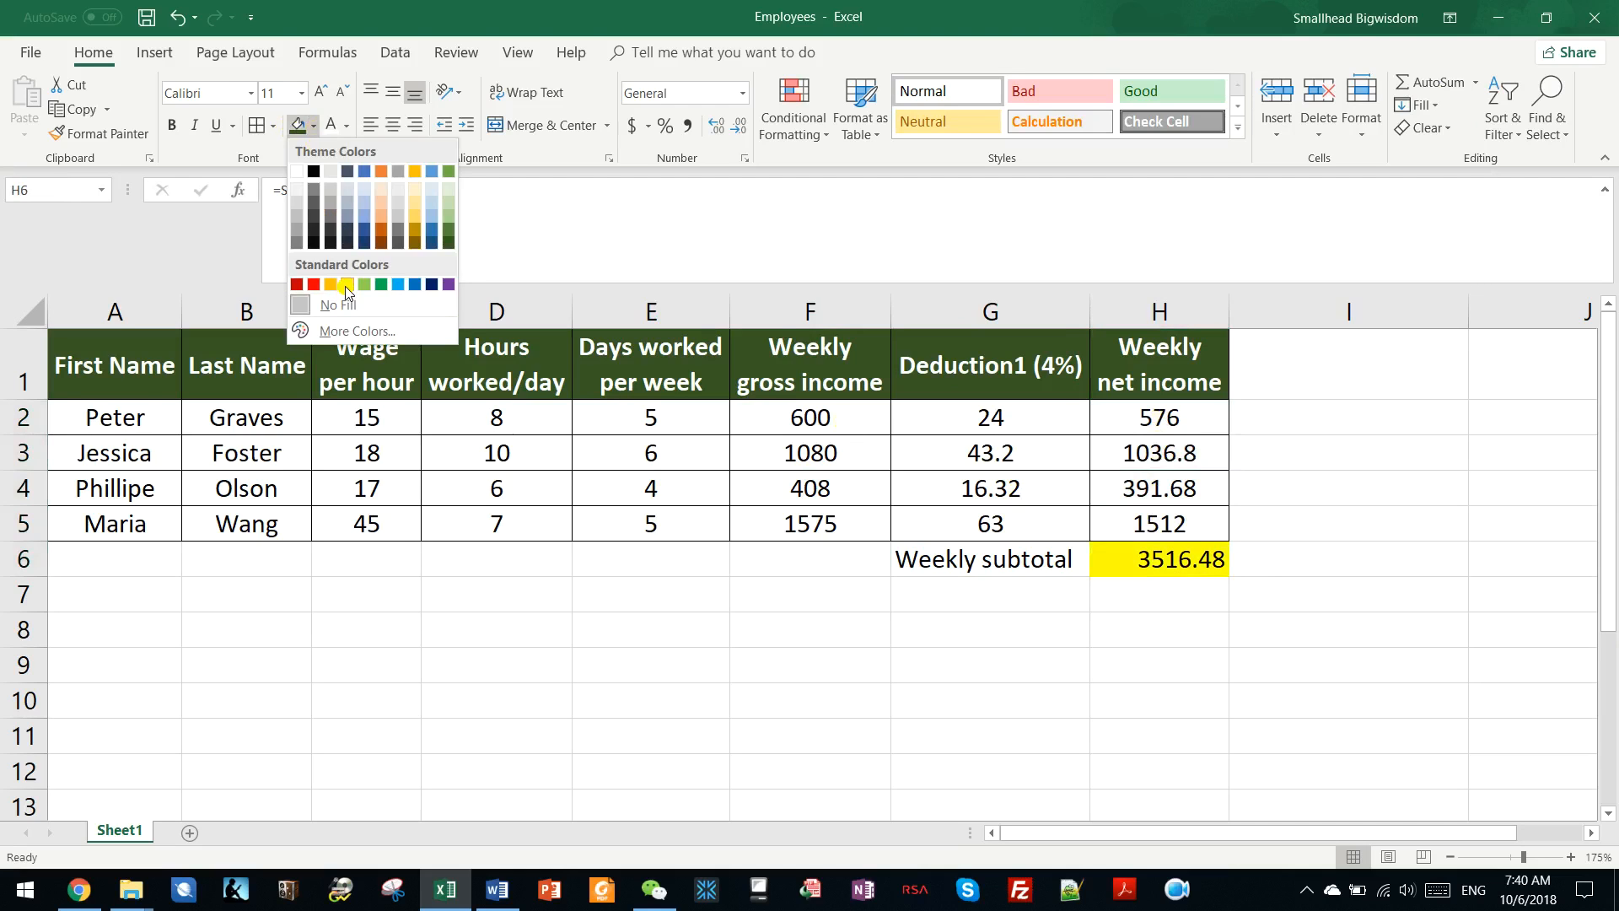
click(347, 285)
Apply all borders to the weekly subtotal label and amount in G6:H6.
drag(900, 549, 1119, 558)
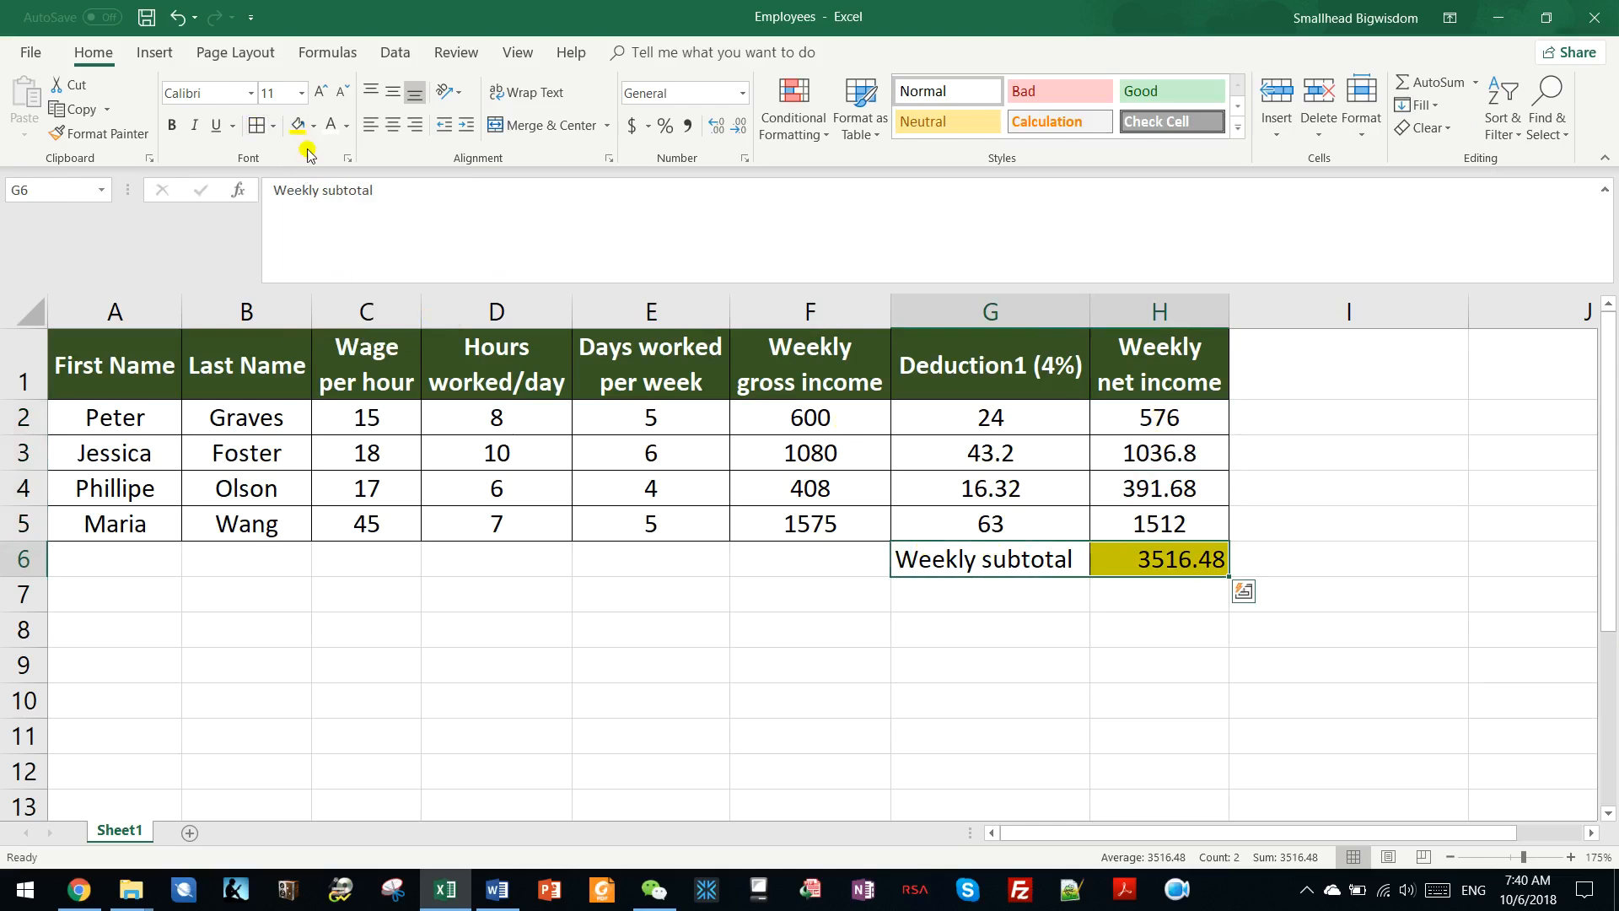
click(984, 596)
click(999, 564)
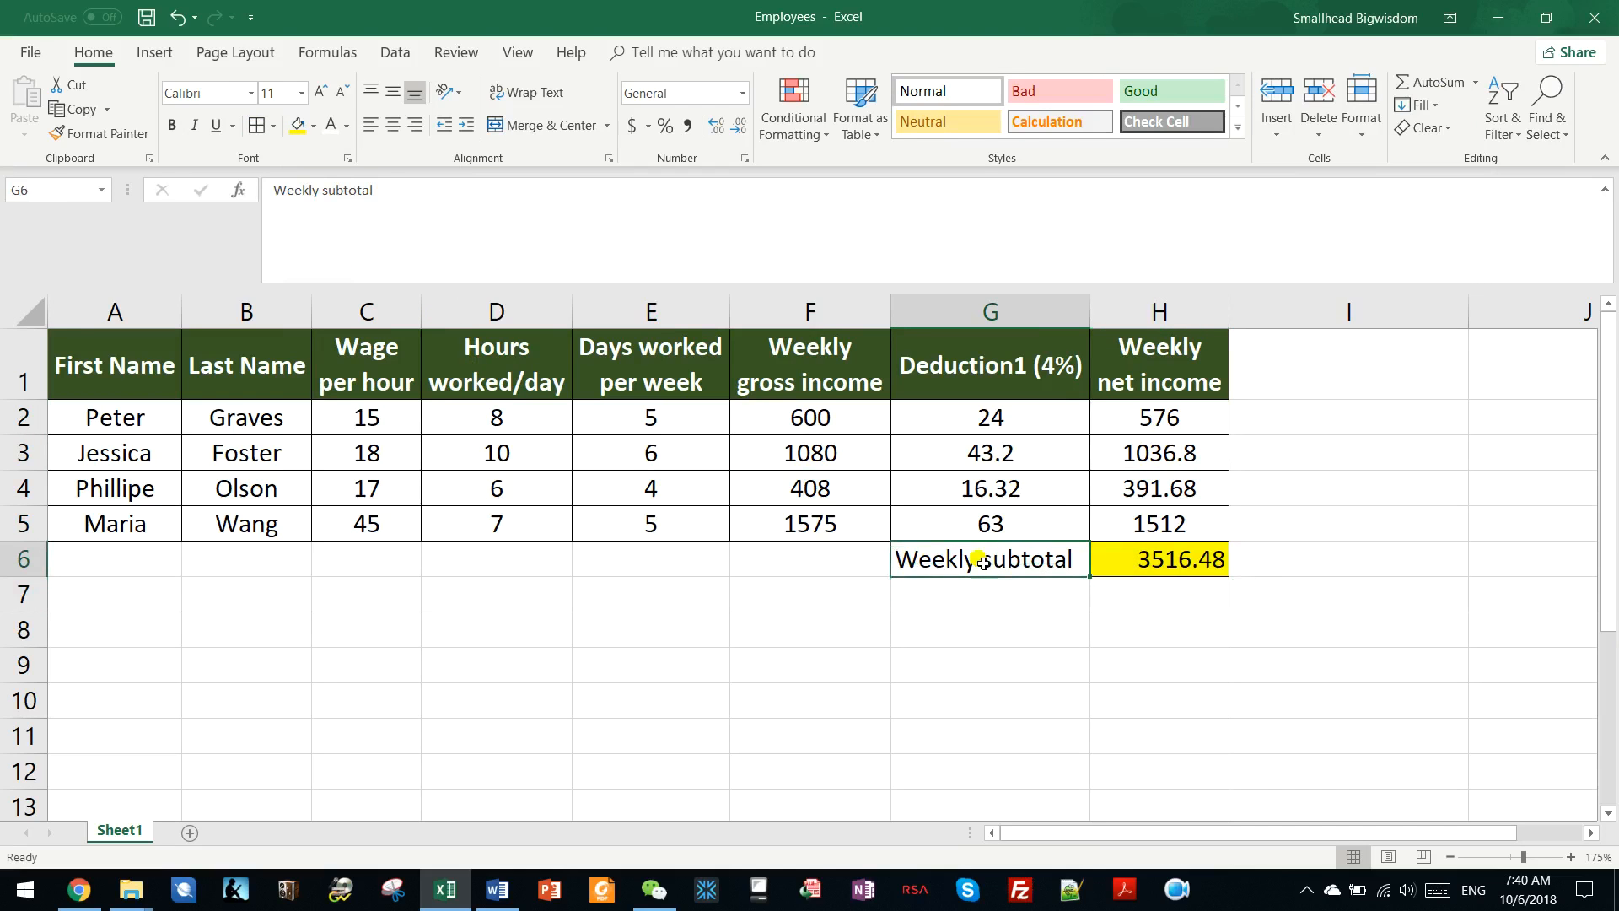
click(126, 365)
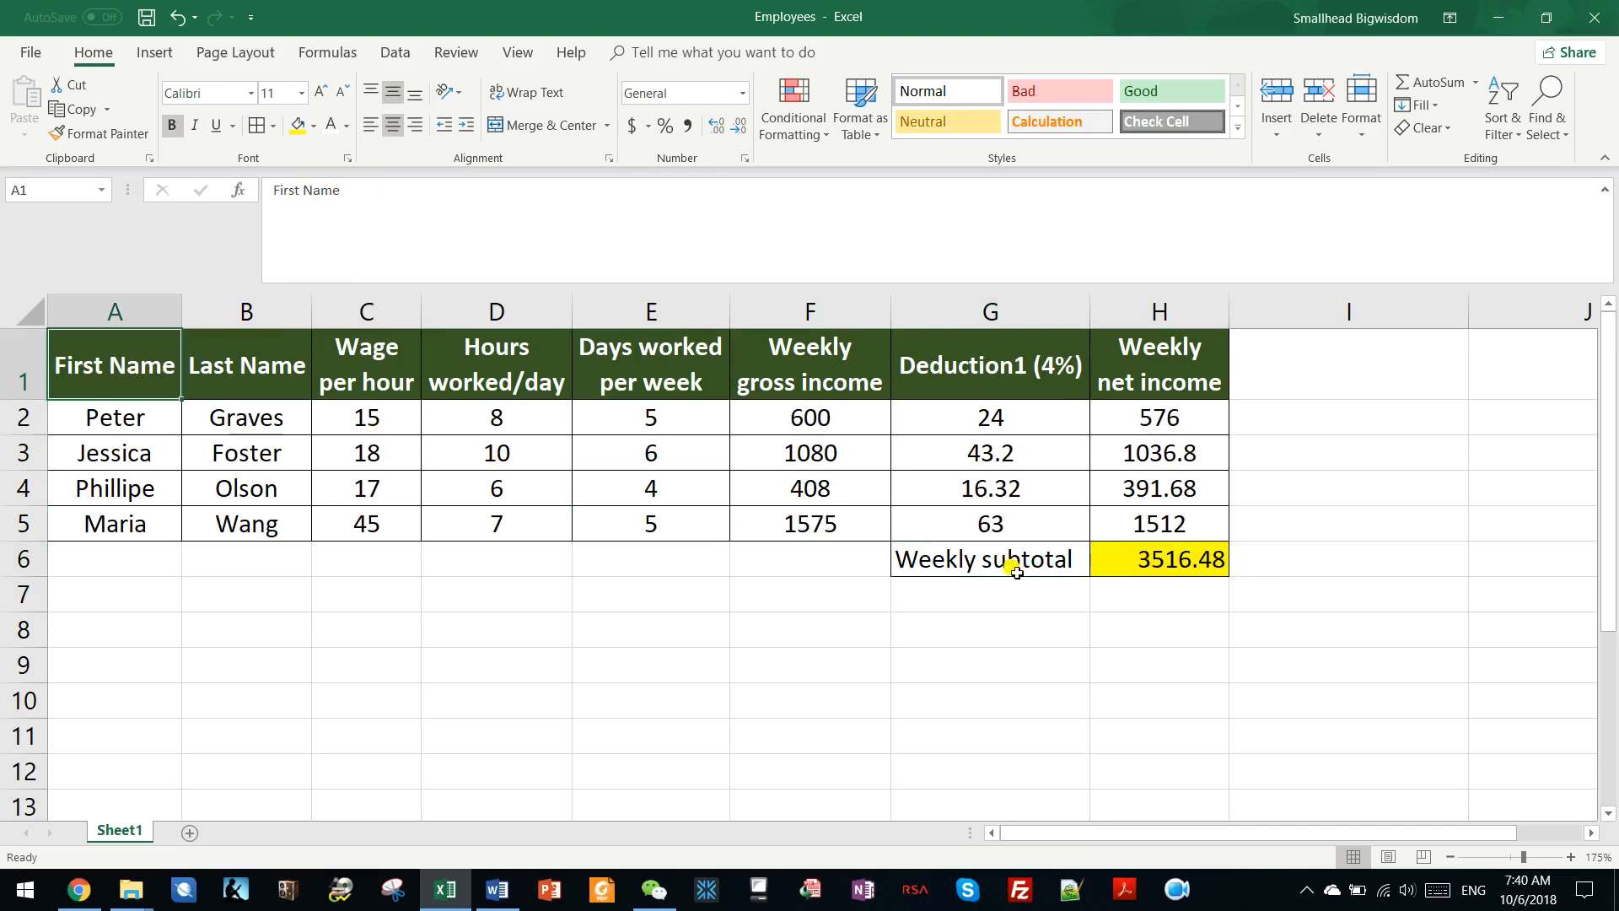